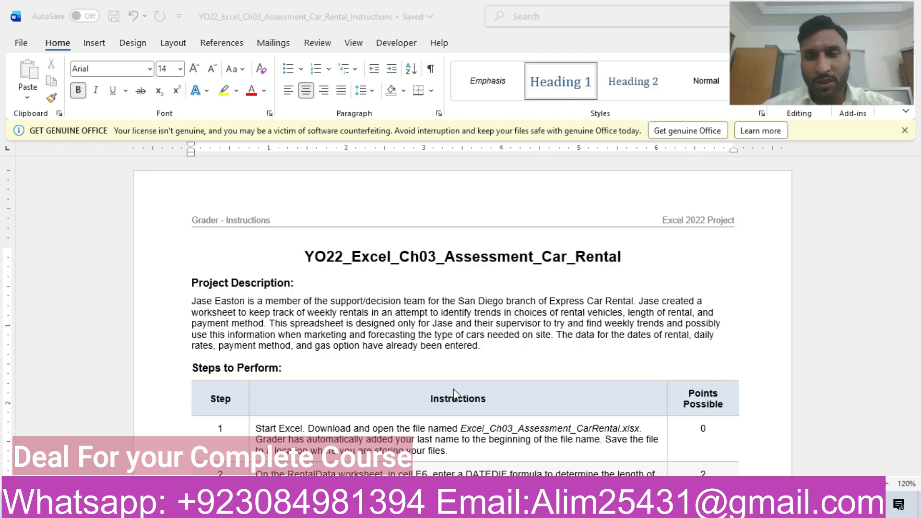
Zoom the instructions document to 140% and highlight the Project Description paragraph in yellow.
click(886, 483)
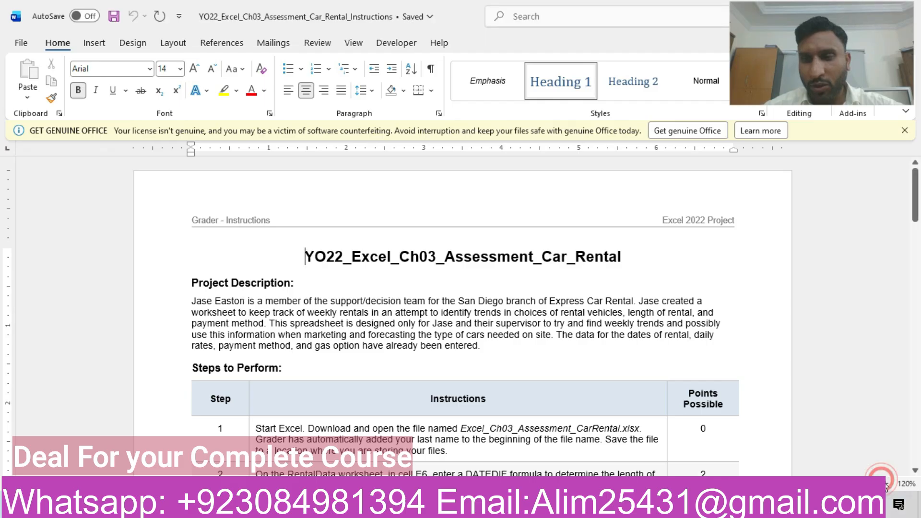
click(885, 483)
click(886, 483)
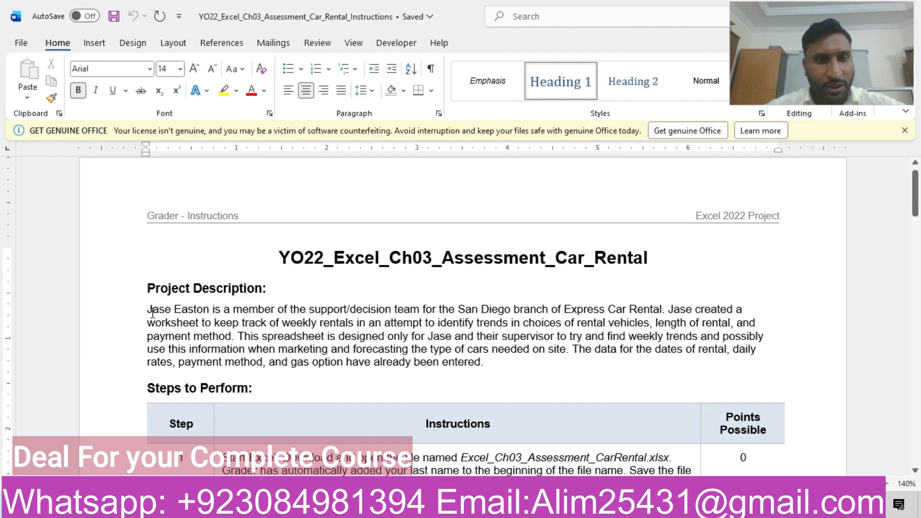
drag(149, 313, 498, 378)
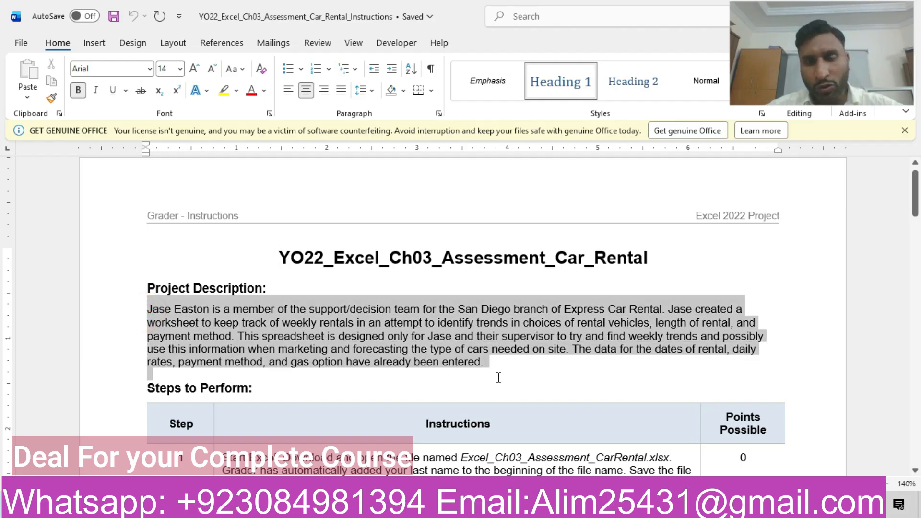
click(578, 346)
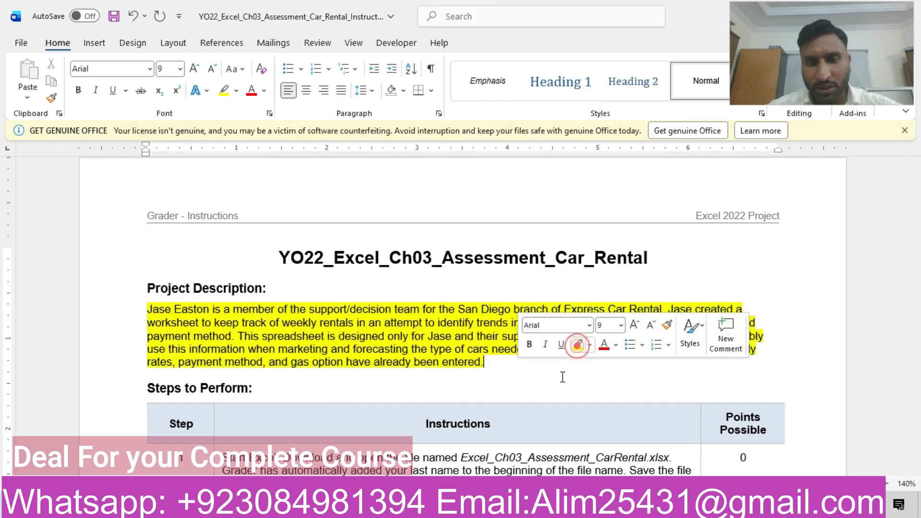
click(552, 393)
Highlight the step 1 row of the instructions table in yellow.
drag(915, 211, 918, 242)
click(134, 264)
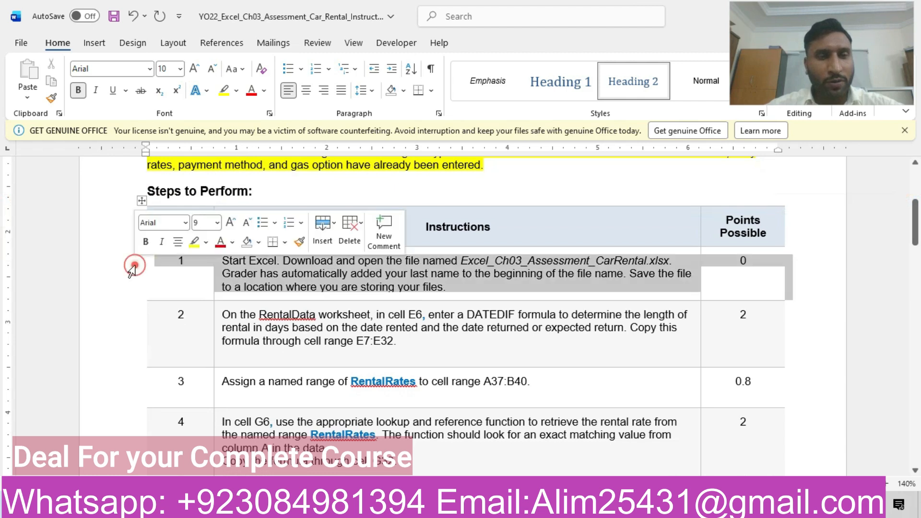
click(194, 243)
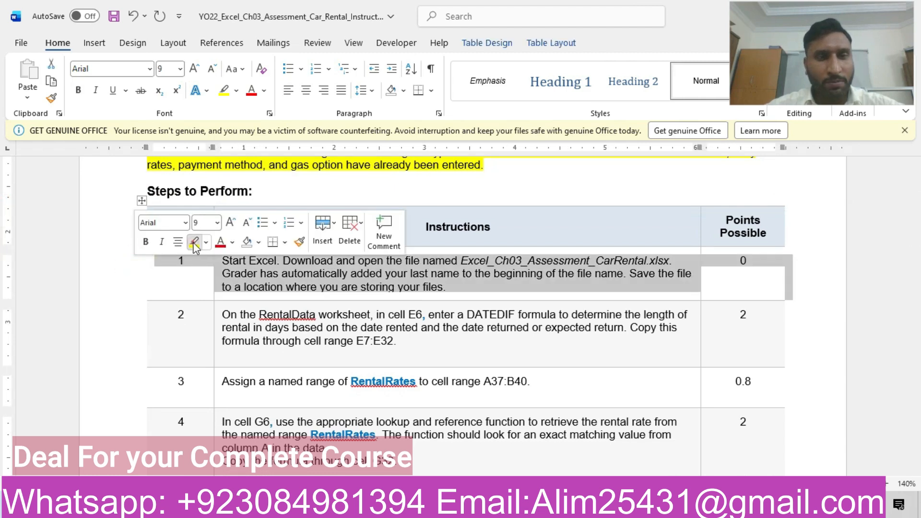
click(258, 278)
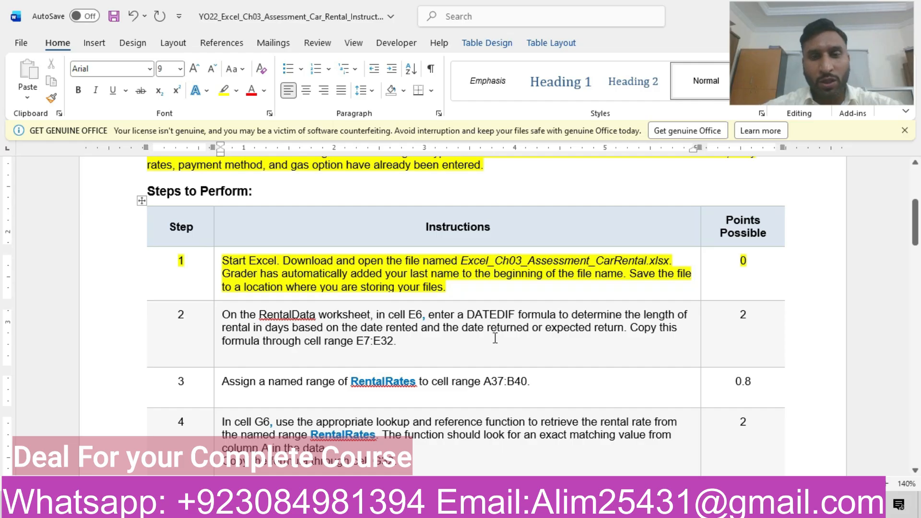
View the car rental workbook in Excel, then return to Word and highlight the step 2 row of the instructions table in yellow.
click(276, 505)
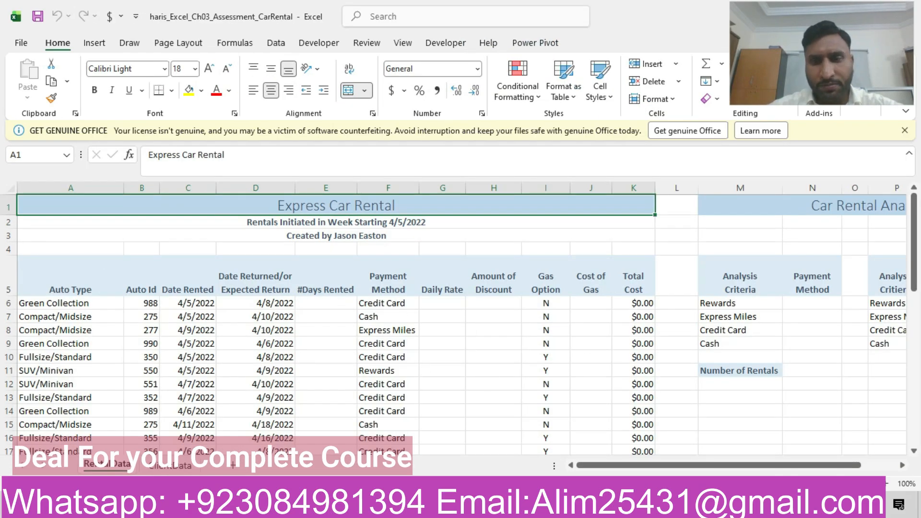
click(376, 504)
click(126, 325)
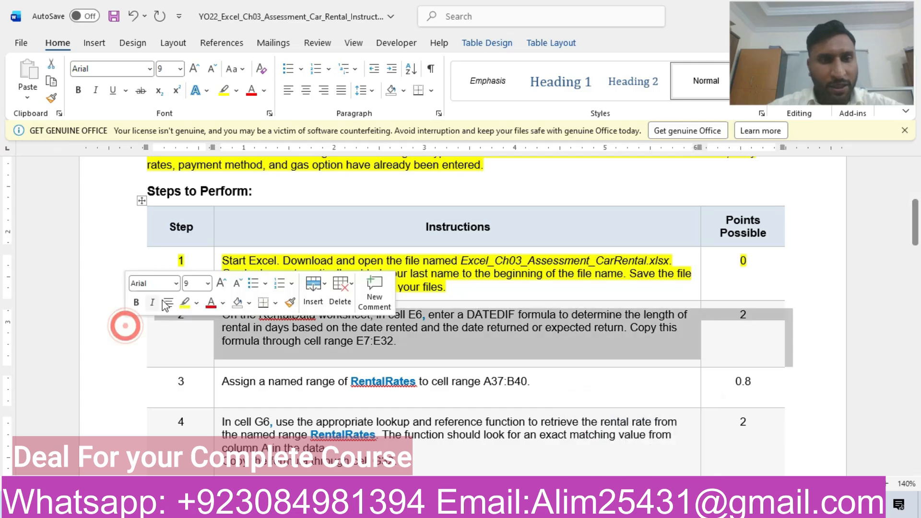
click(185, 303)
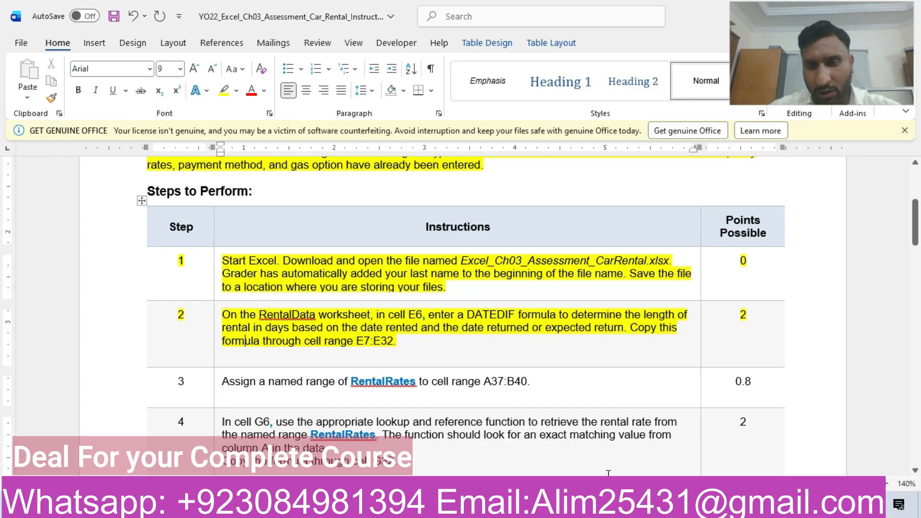
Switch to Excel and try to calculate the days rented in cell E6 of RentalData with =datedif(D6,C6).
click(512, 504)
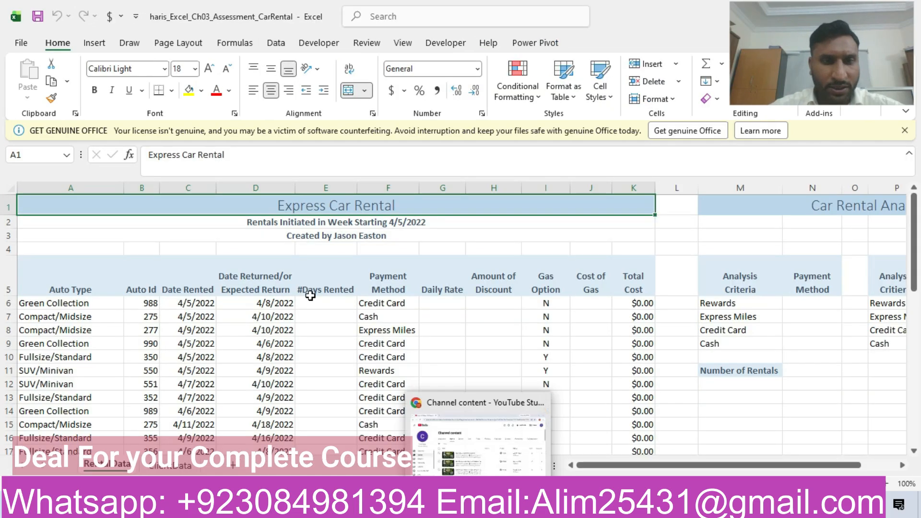
click(328, 301)
text(=)
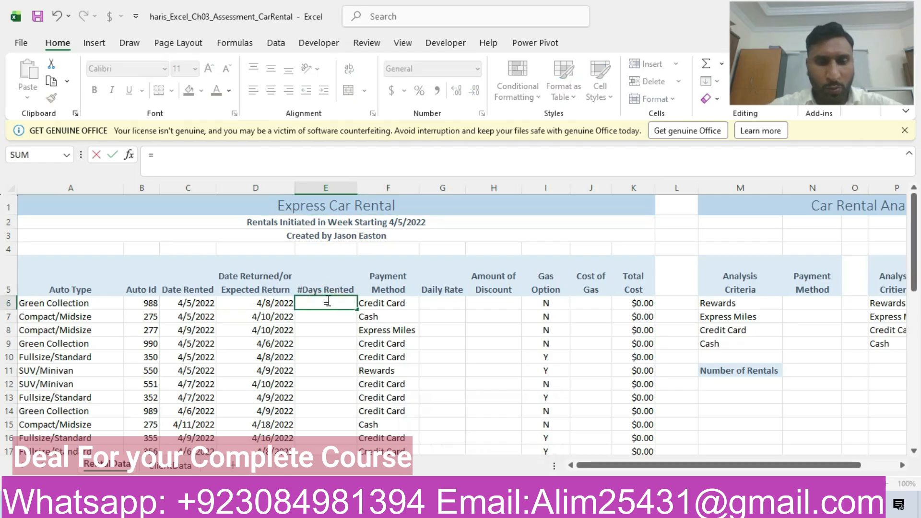
text(dated)
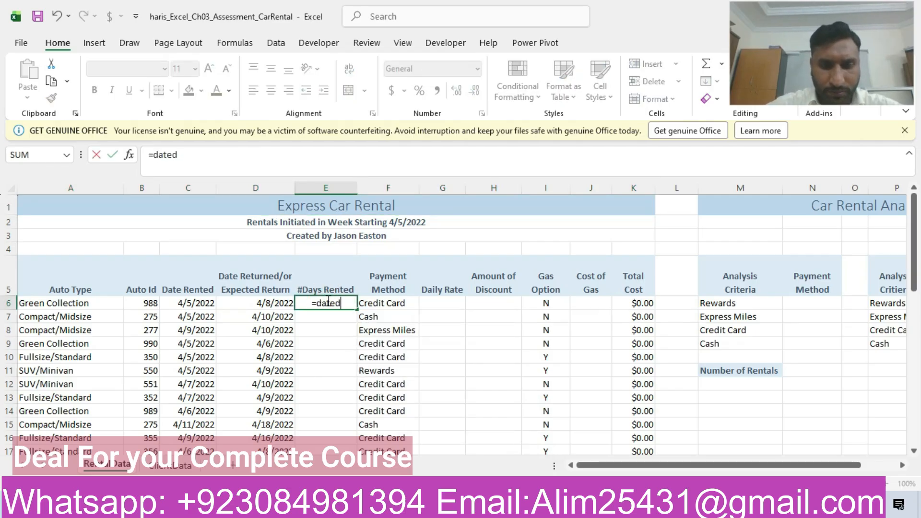
text(if()
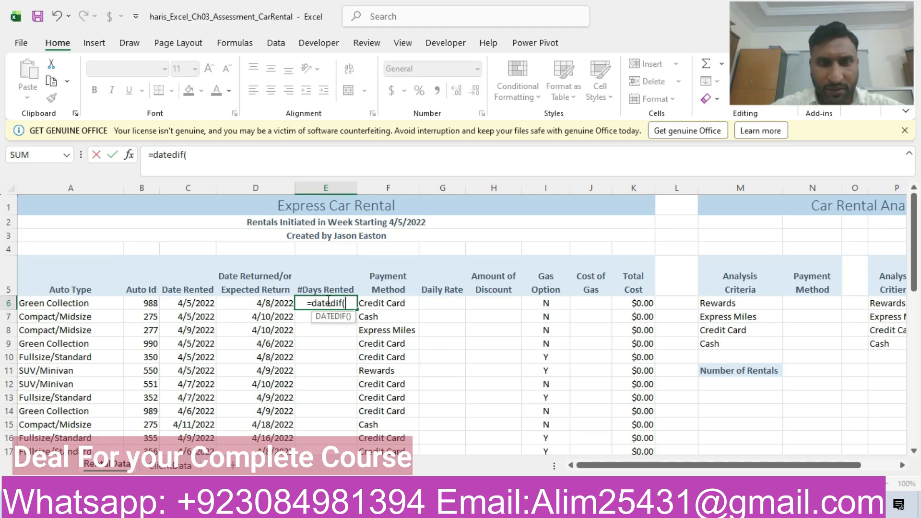
click(255, 306)
text(,)
click(190, 305)
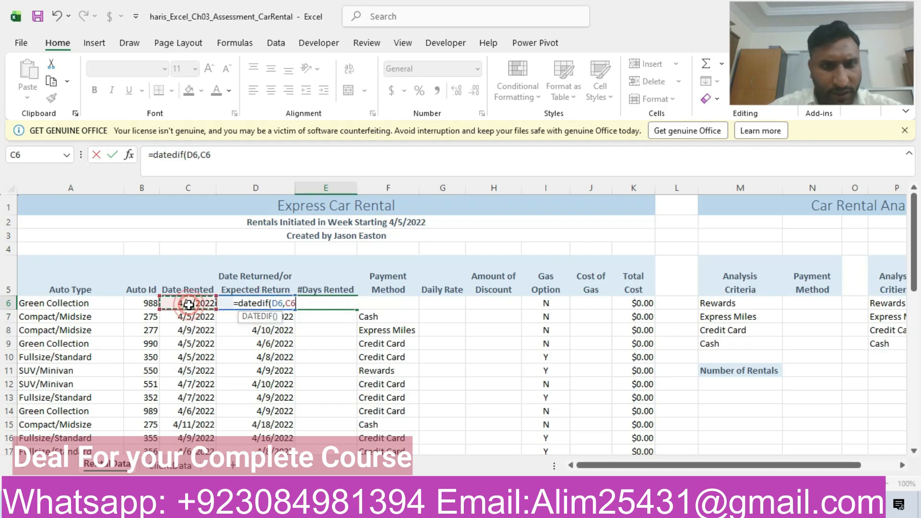
text())
key(Return)
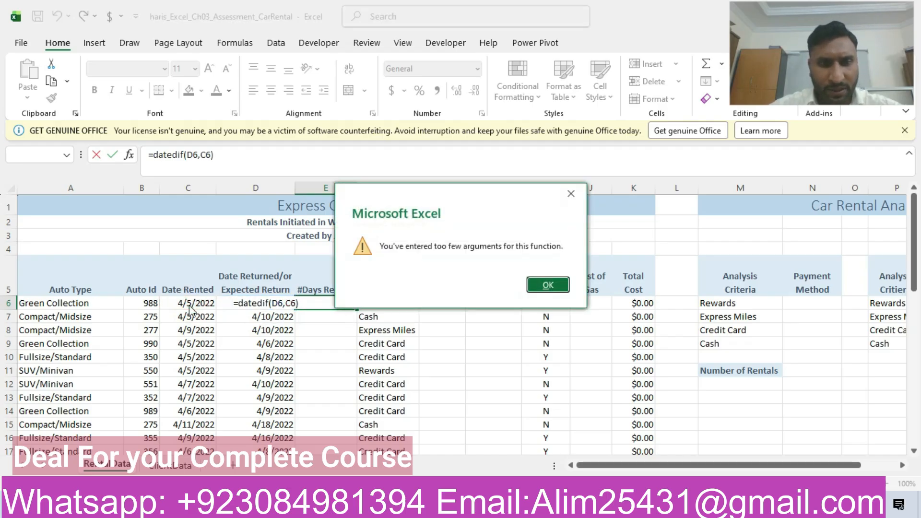
click(548, 286)
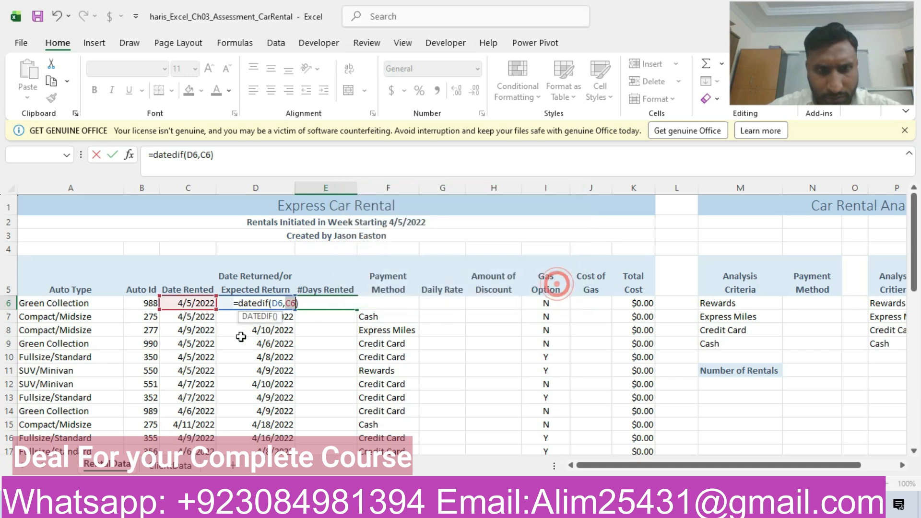
Reverse the date arguments in E6 and try the formula =datedif(C6,D6).
key(BackSpace)
key(BackSpace)
key(BackSpace)
key(BackSpace)
key(BackSpace)
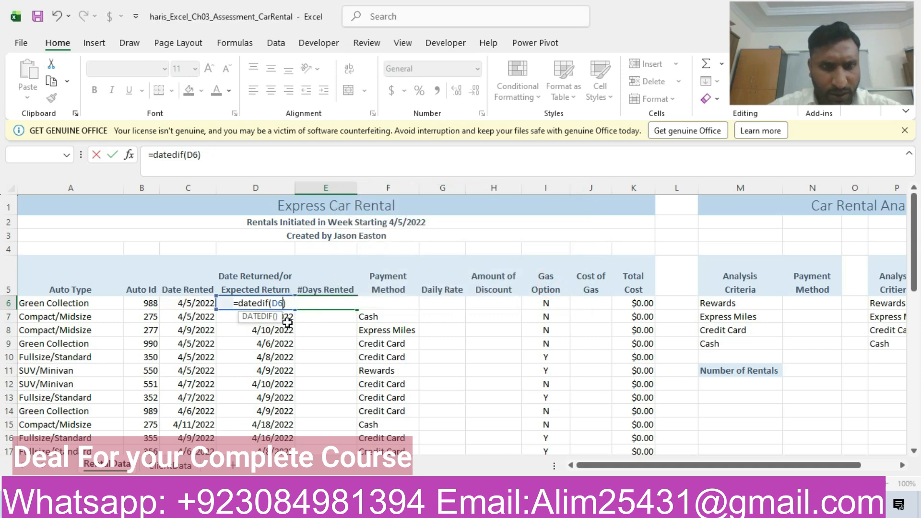
click(197, 303)
text(,)
click(223, 303)
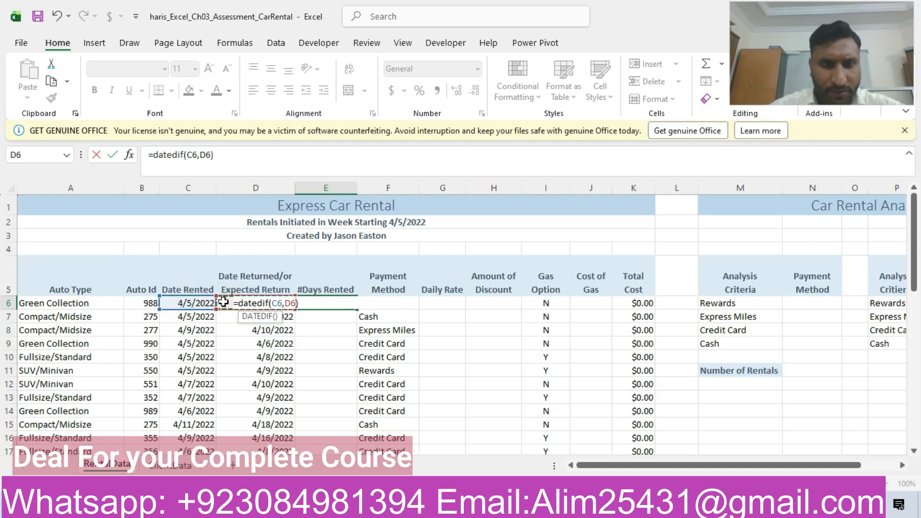
key(Return)
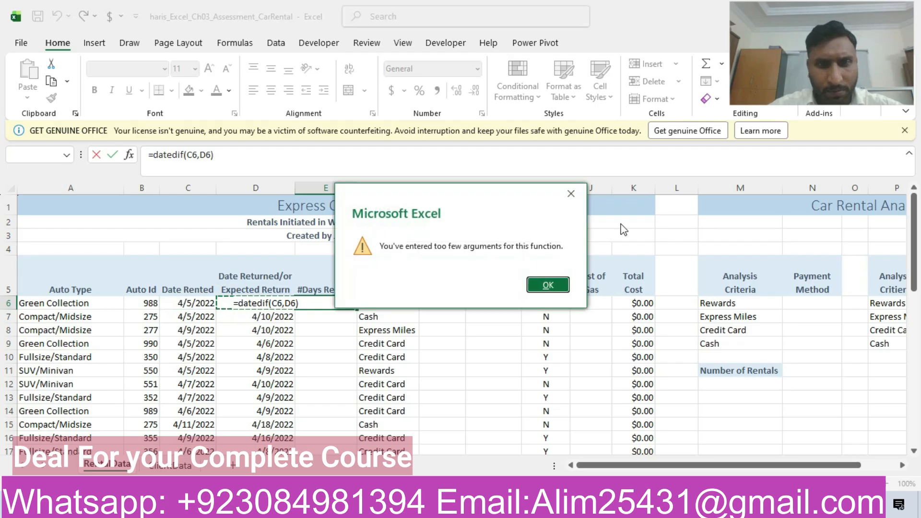
click(558, 286)
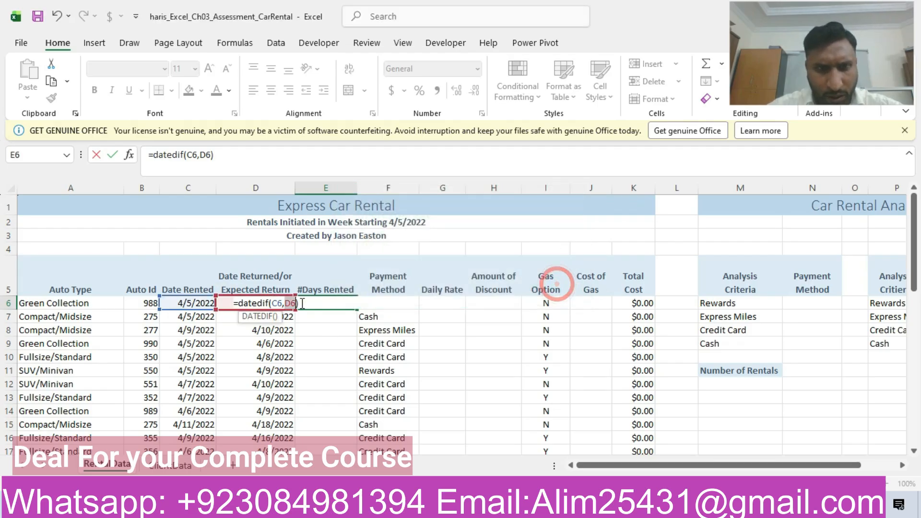
Recheck step 2 of the Word instructions for the required days-rented formula.
click(642, 504)
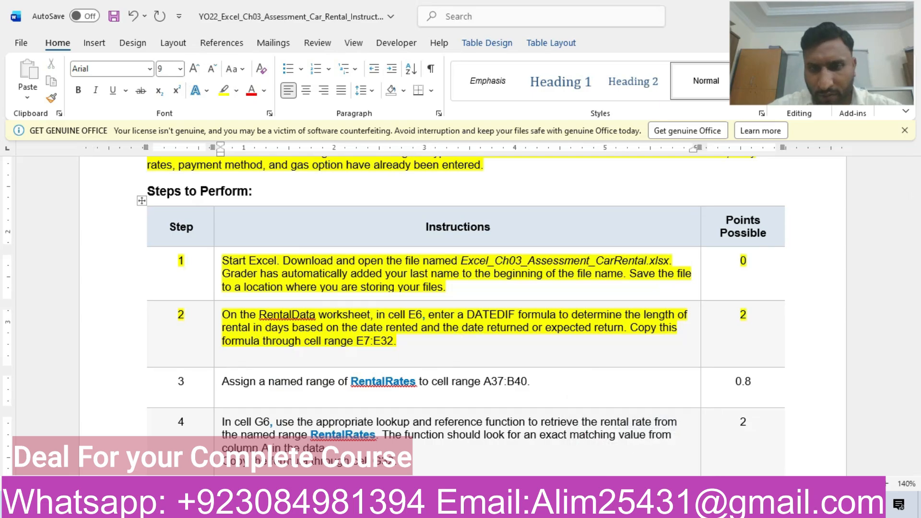
click(617, 504)
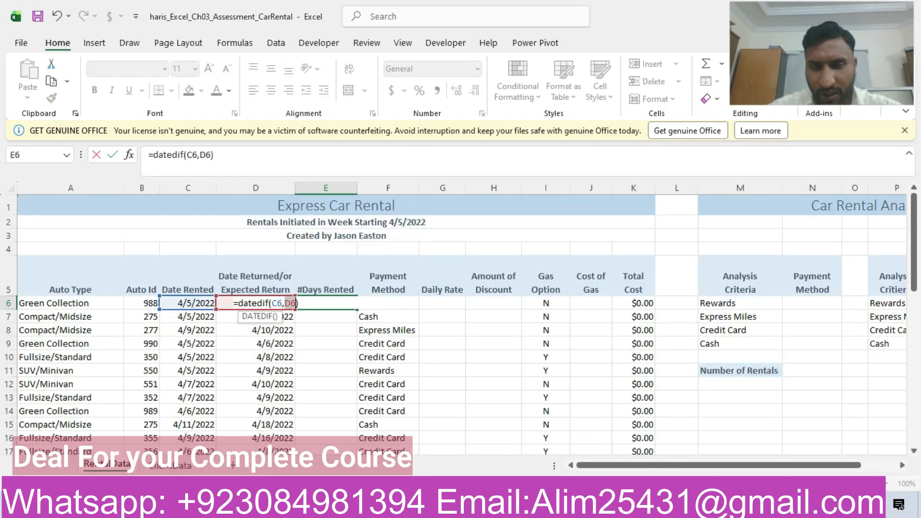
click(643, 504)
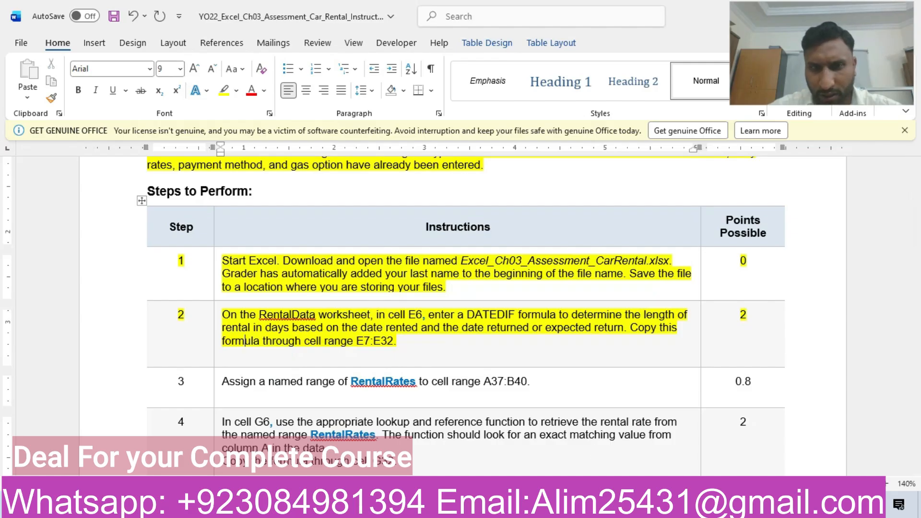
Switch back to Excel and discard the unfinished DATEDIF formula in cell E6.
key(alt+Tab)
key(BackSpace)
key(BackSpace)
key(BackSpace)
key(BackSpace)
key(BackSpace)
key(BackSpace)
key(BackSpace)
key(BackSpace)
key(BackSpace)
key(BackSpace)
key(BackSpace)
key(BackSpace)
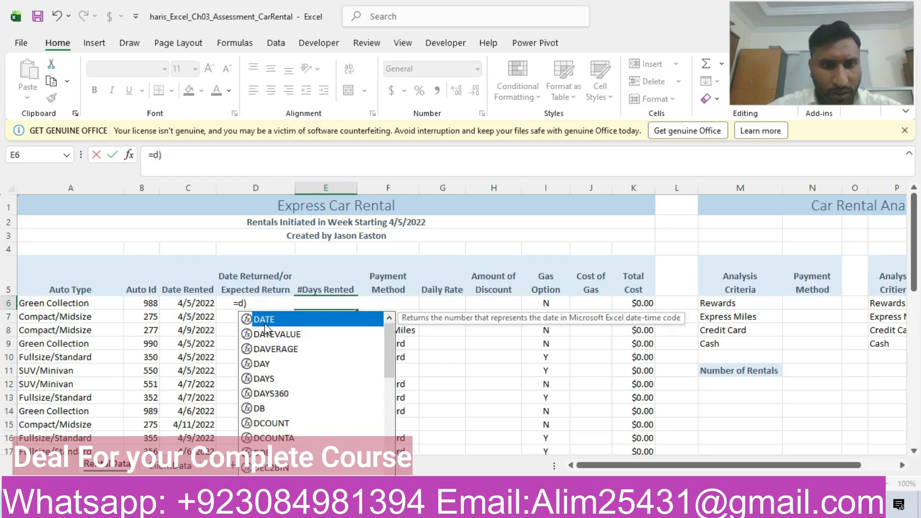
key(BackSpace)
key(BackSpace)
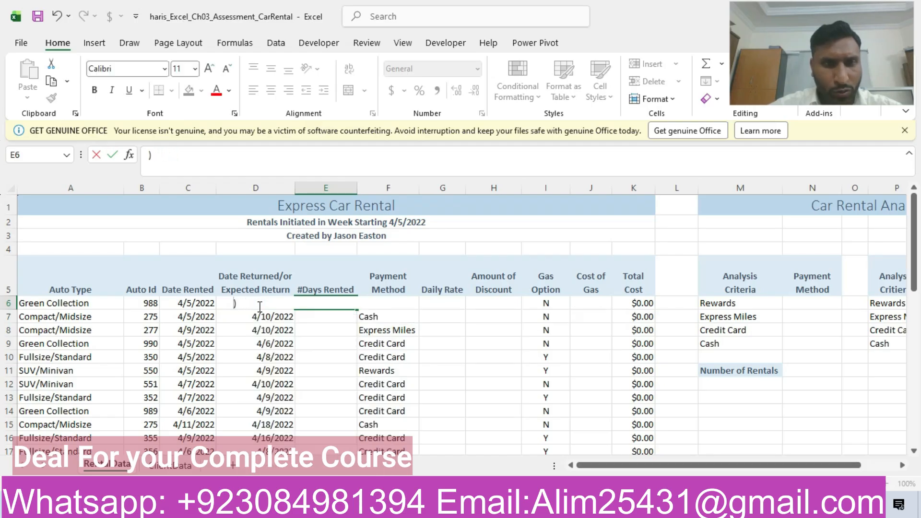
click(208, 151)
key(BackSpace)
text(=)
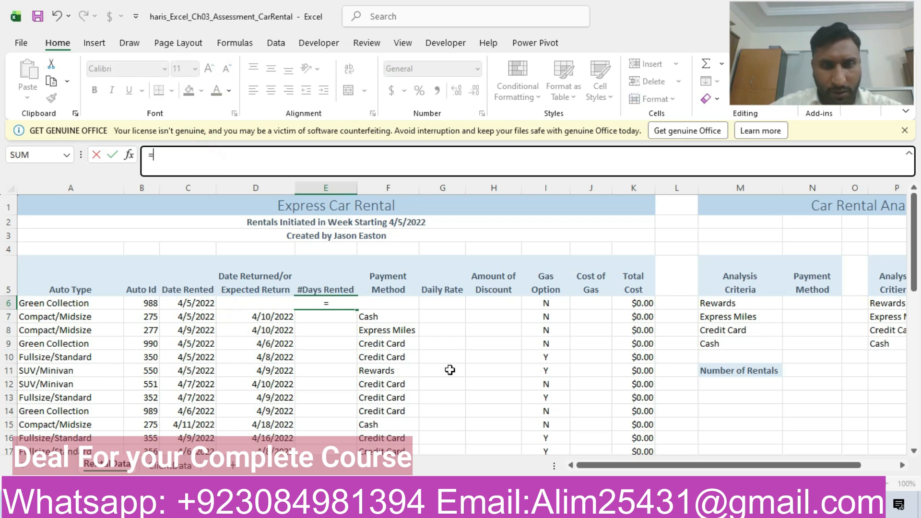
key(Escape)
click(328, 374)
Enter the formula =D6-C6 in cell E6 to calculate the number of days rented.
click(336, 300)
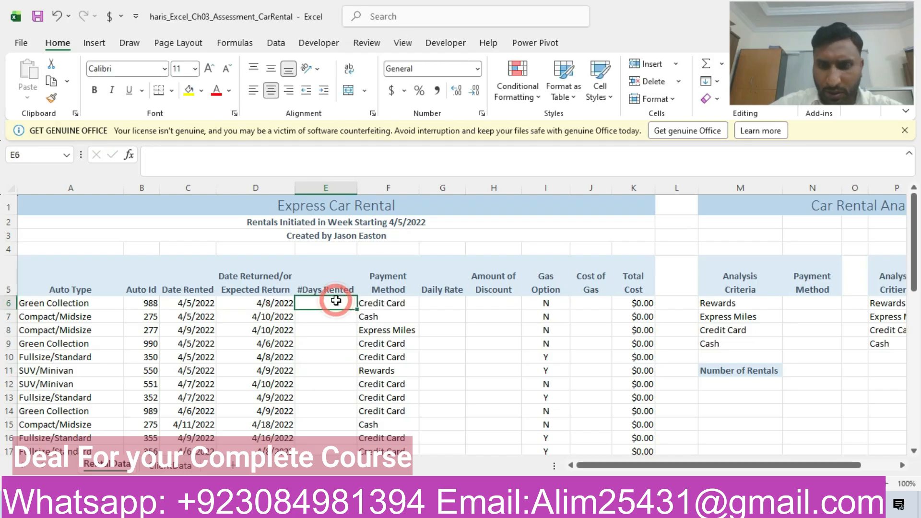
text(=)
click(271, 306)
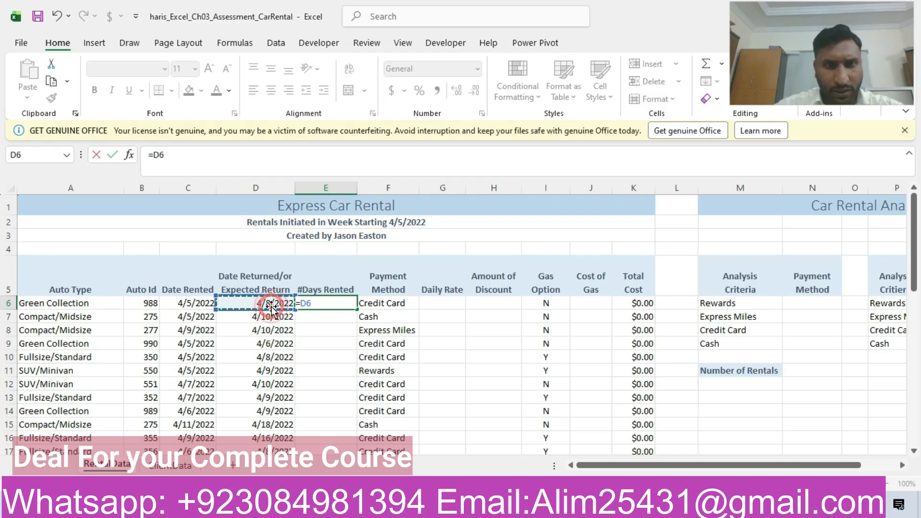
text(-)
click(204, 299)
key(Return)
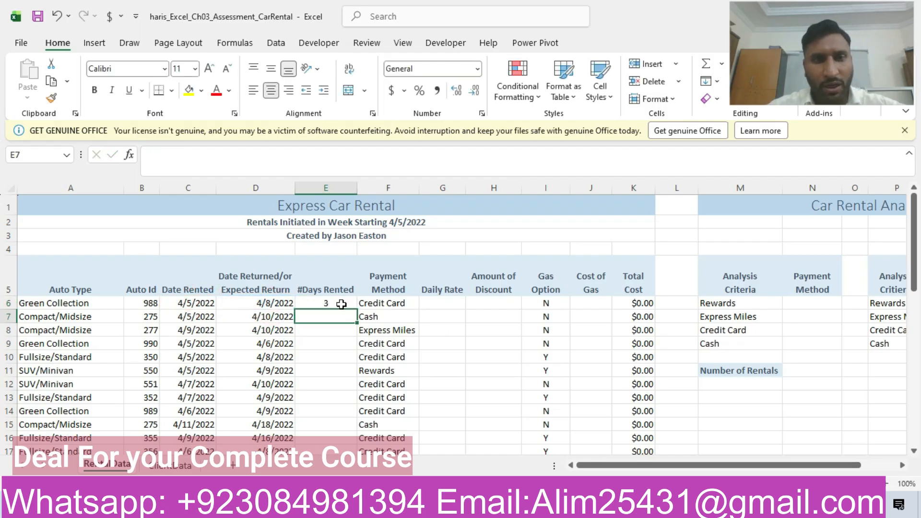
Copy the days-rented formula from E6 down through E32 and return to the Word instructions.
click(341, 304)
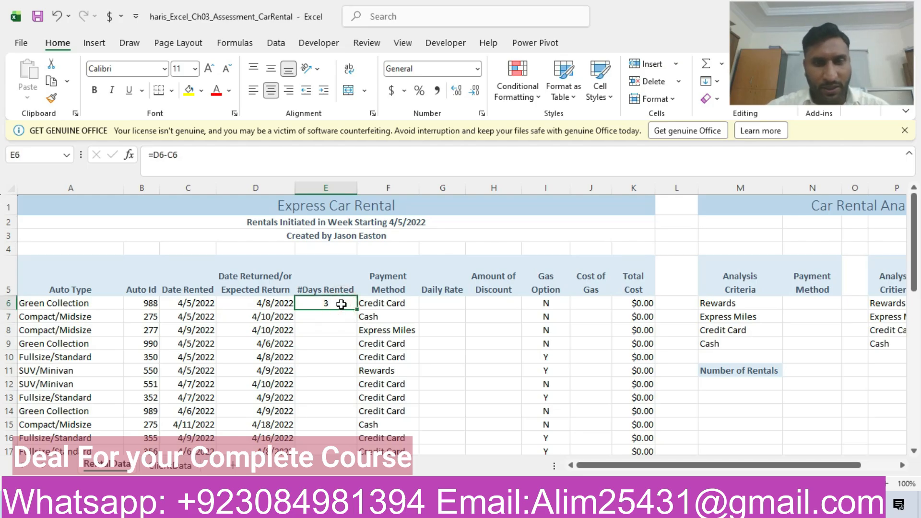
double_click(353, 311)
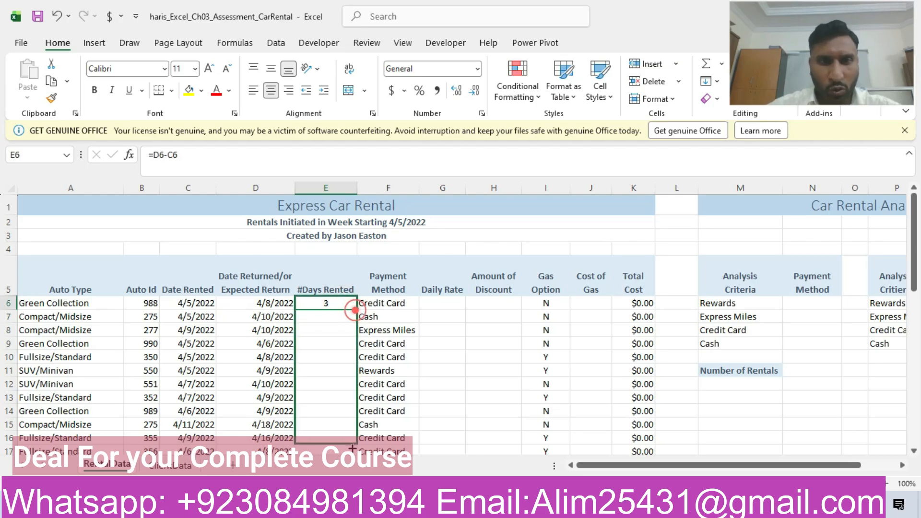
scroll(375, 311, down, 3)
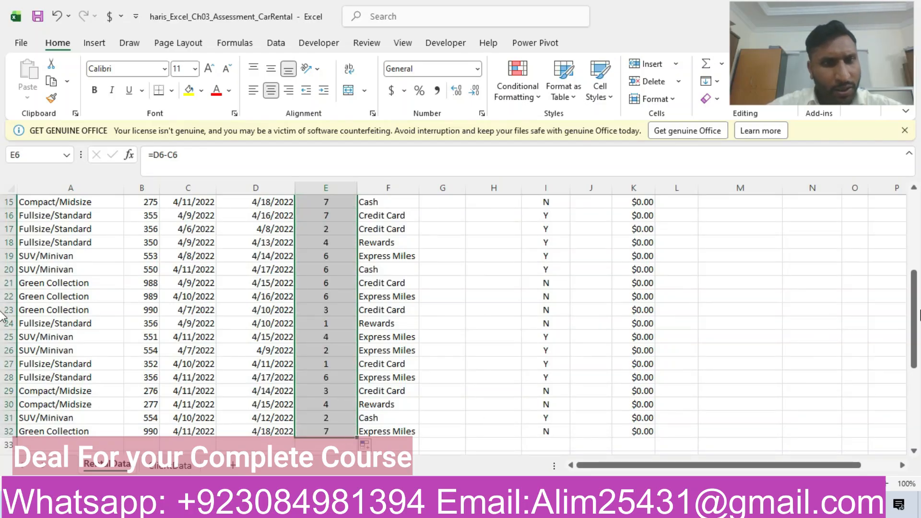
drag(903, 272, 906, 206)
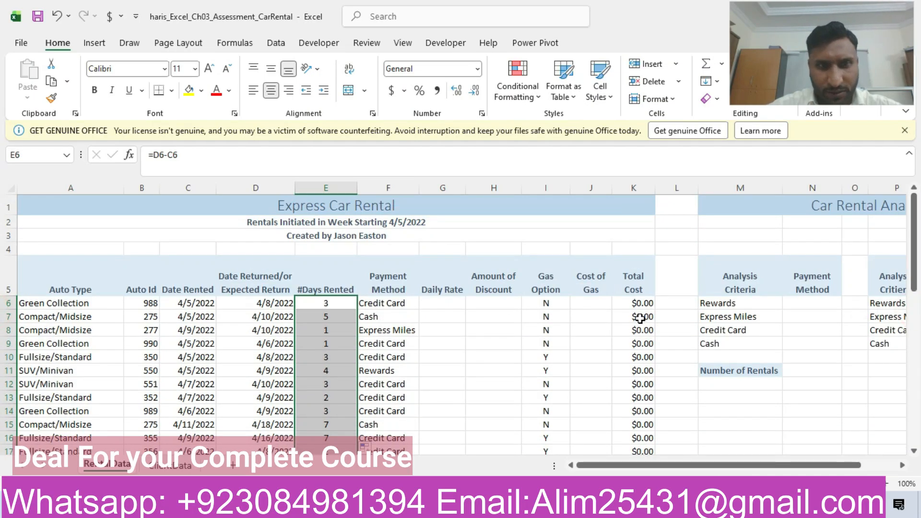
click(551, 505)
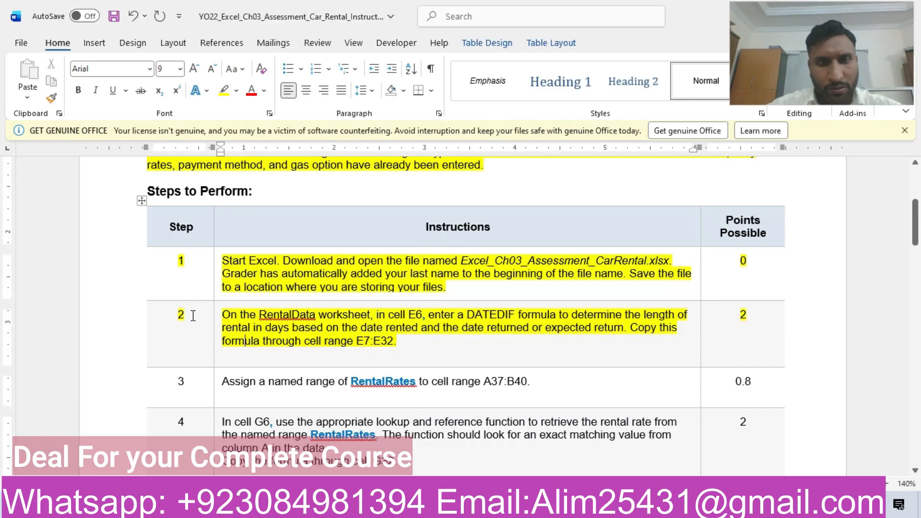
Highlight the step 3 row of the instructions in yellow and copy the range name RentalRates from it.
click(124, 390)
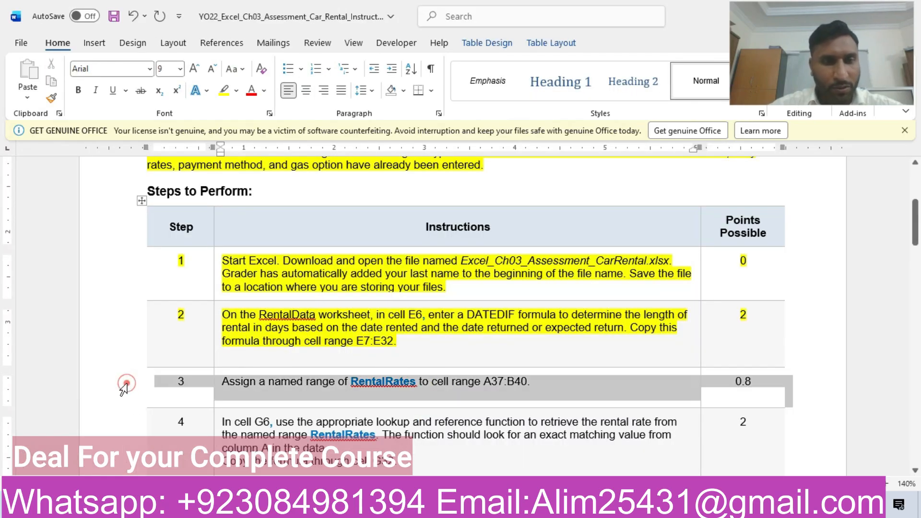
click(186, 359)
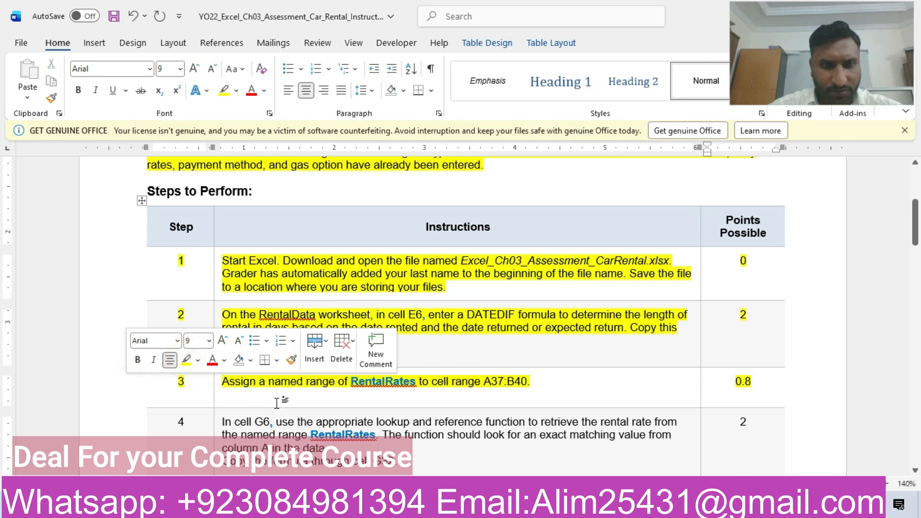
click(275, 401)
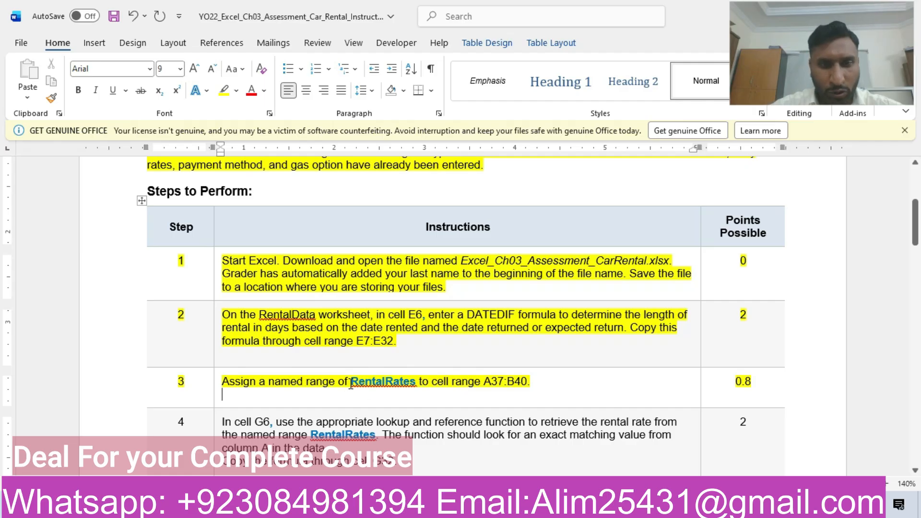
drag(353, 381, 413, 382)
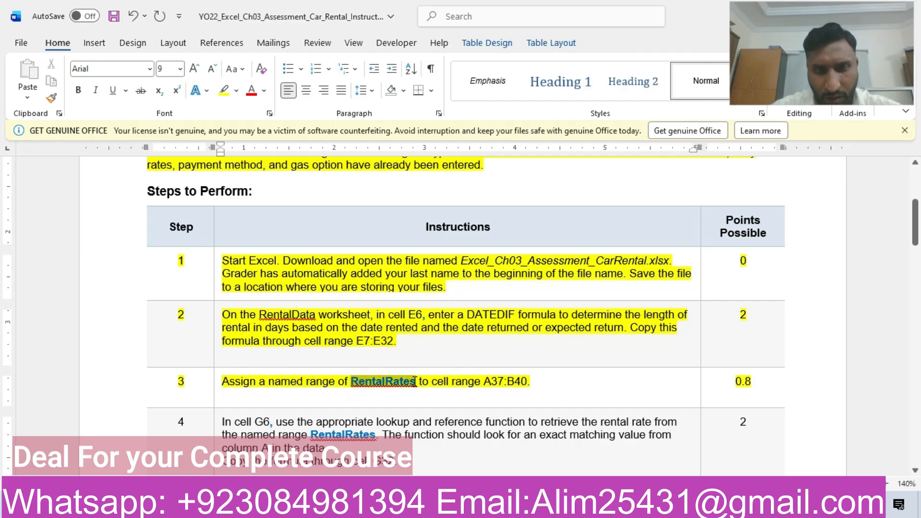
key(ctrl+c)
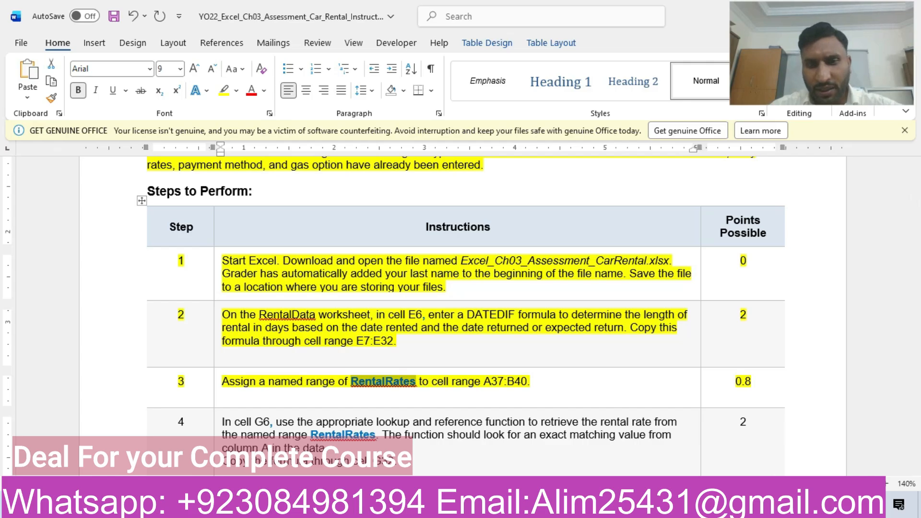
Switch to Excel and try to assign the workbook-scoped name RentalRates to cells A37:B40 on the RentalData sheet.
key(alt+Tab)
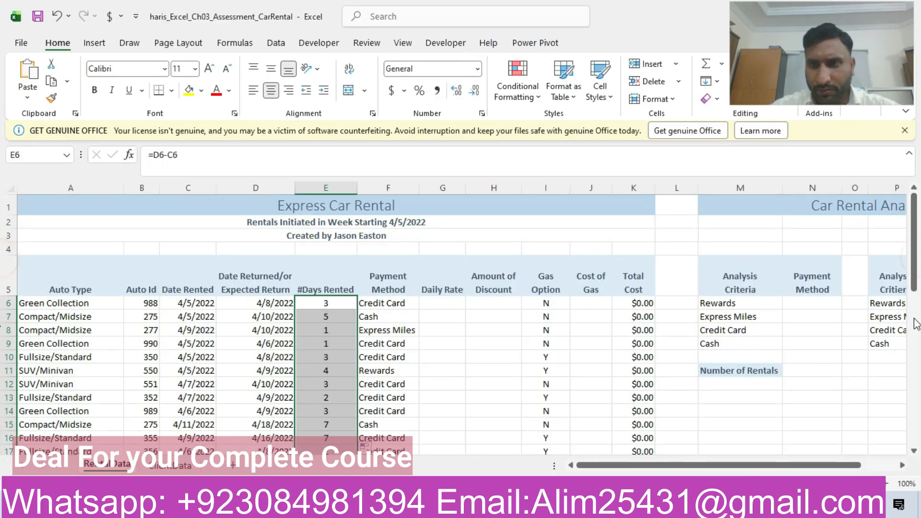
scroll(210, 406, down, 9)
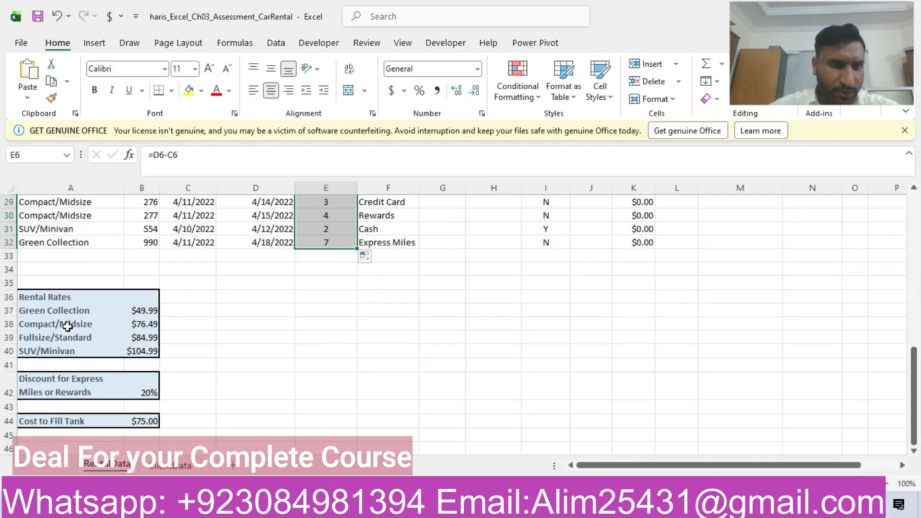
mouse_move(62, 316)
mouse_down()
mouse_move(139, 338)
mouse_move(140, 356)
mouse_up()
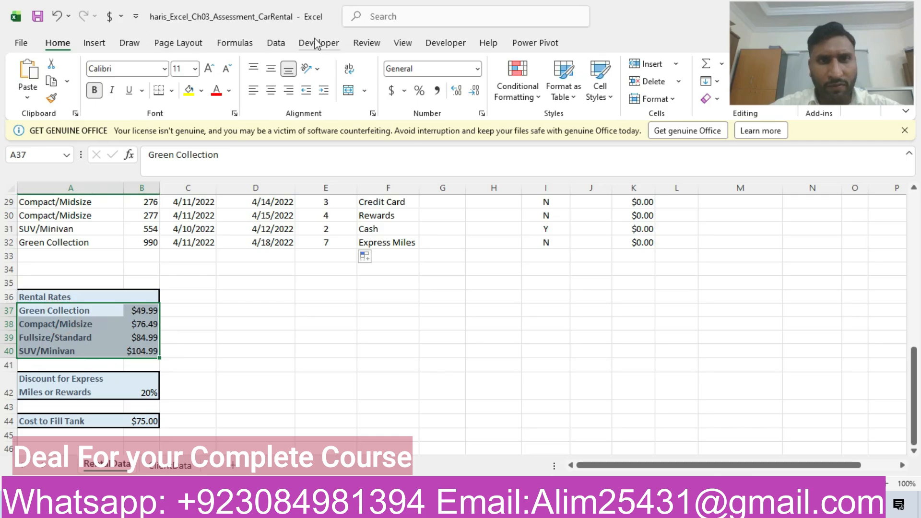
click(234, 43)
click(439, 68)
text(RentalRates)
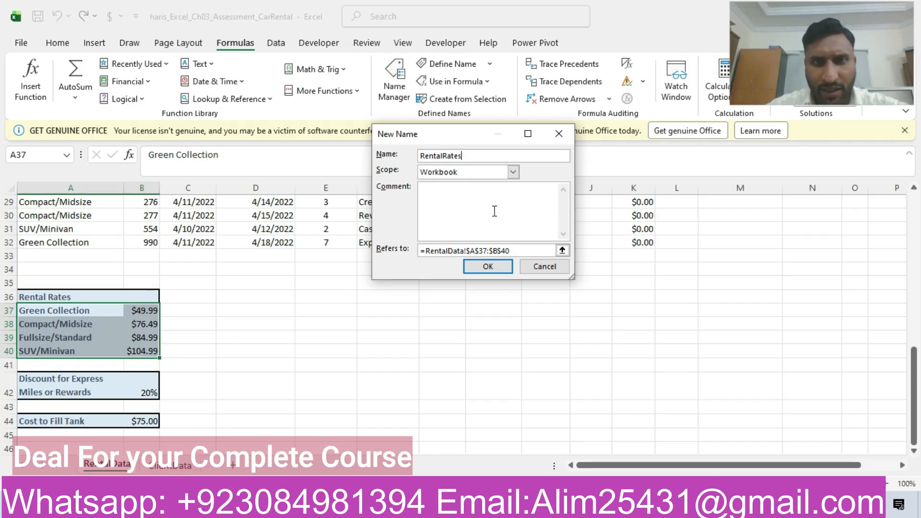
click(495, 269)
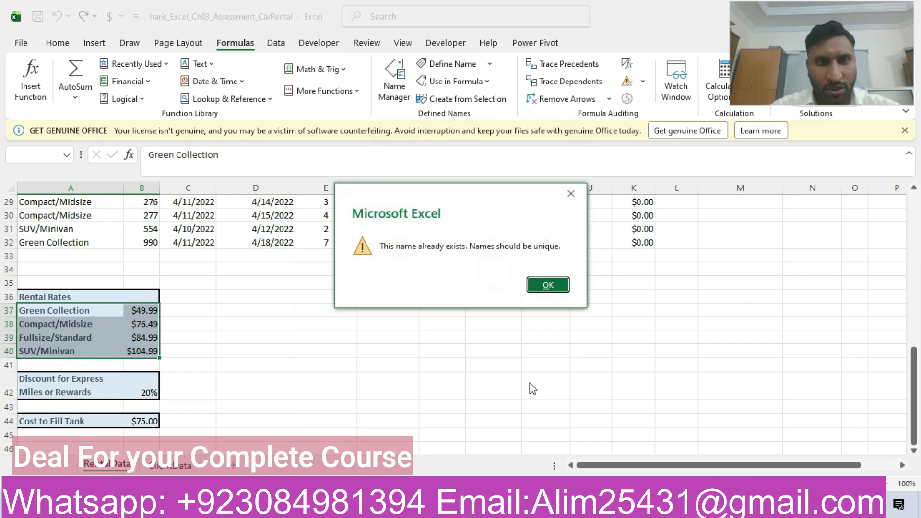
click(547, 285)
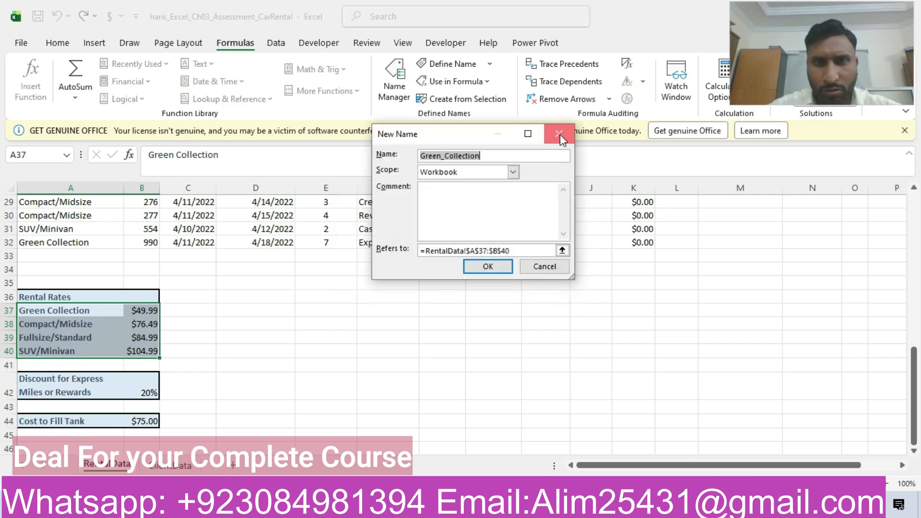
click(559, 135)
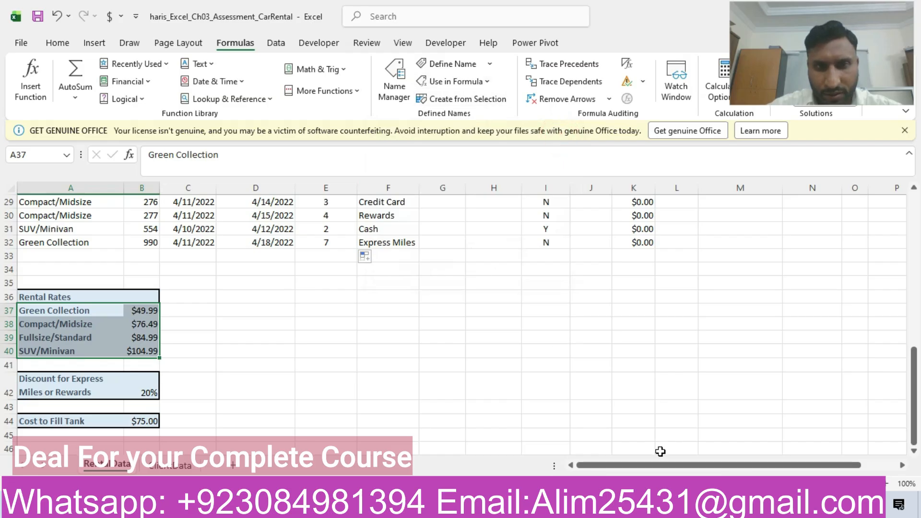
Return to the Word instructions and highlight the step 4 row in yellow.
click(677, 504)
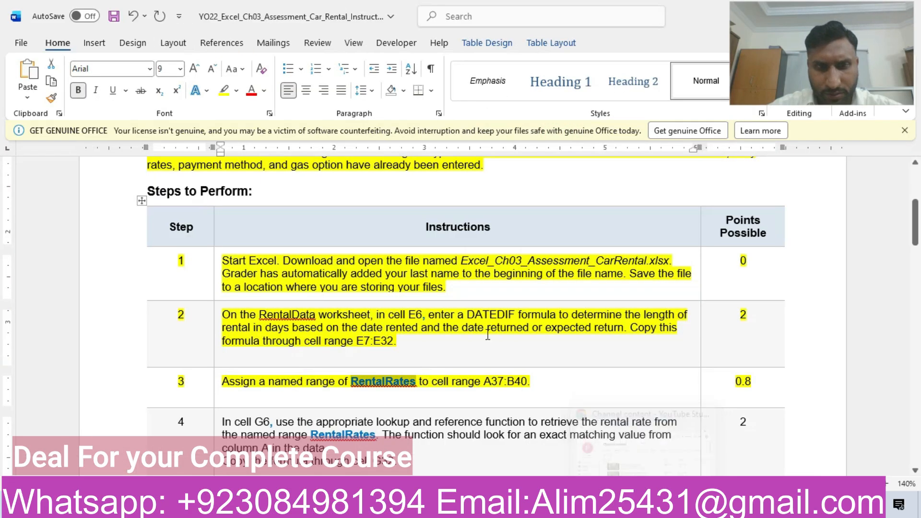
drag(915, 231, 915, 253)
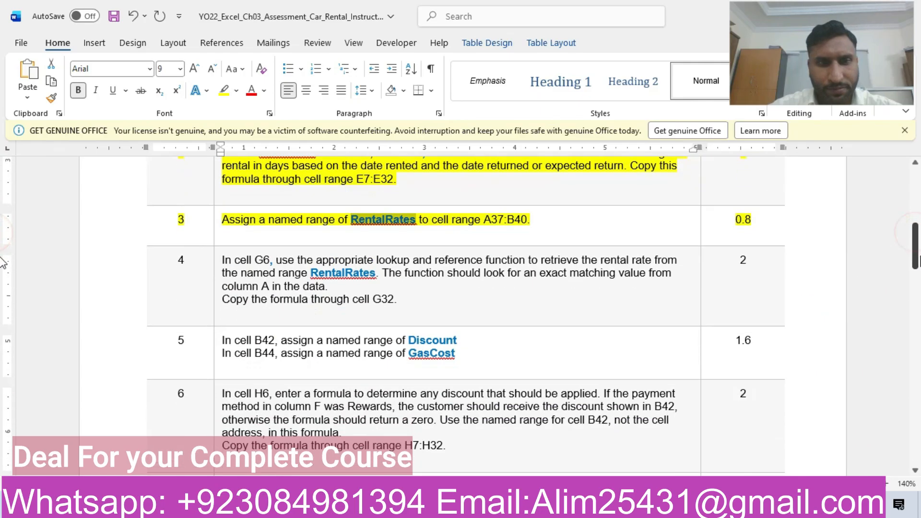
click(101, 282)
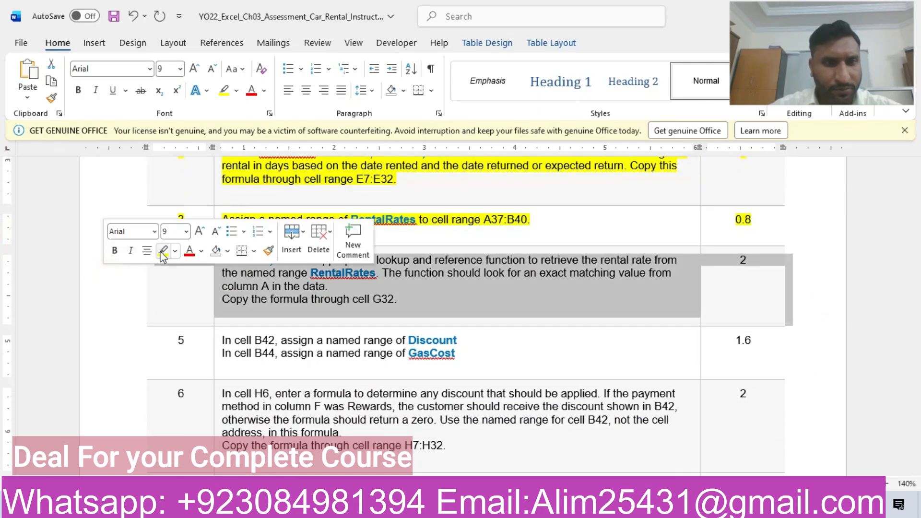
click(162, 250)
click(375, 298)
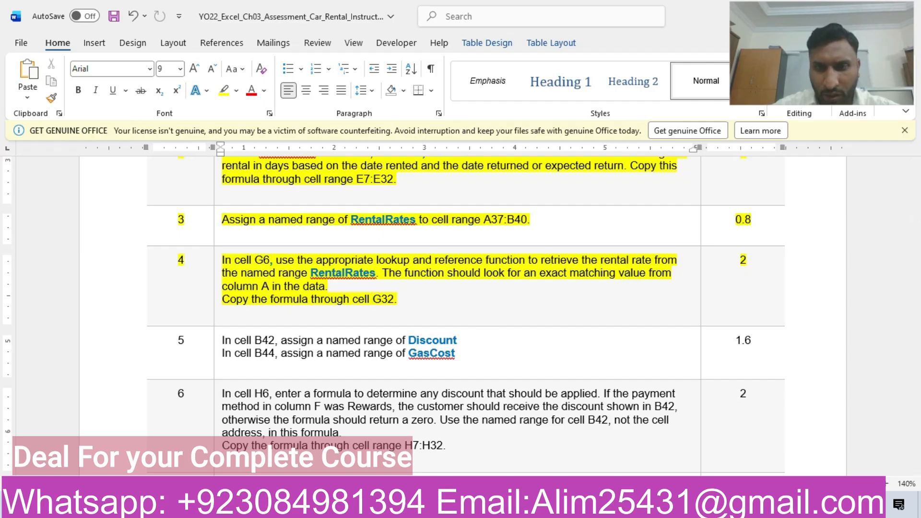
Switch to Excel and begin a VLOOKUP formula in cell G6 of the Daily Rate column, checking step 4 in Word.
click(521, 504)
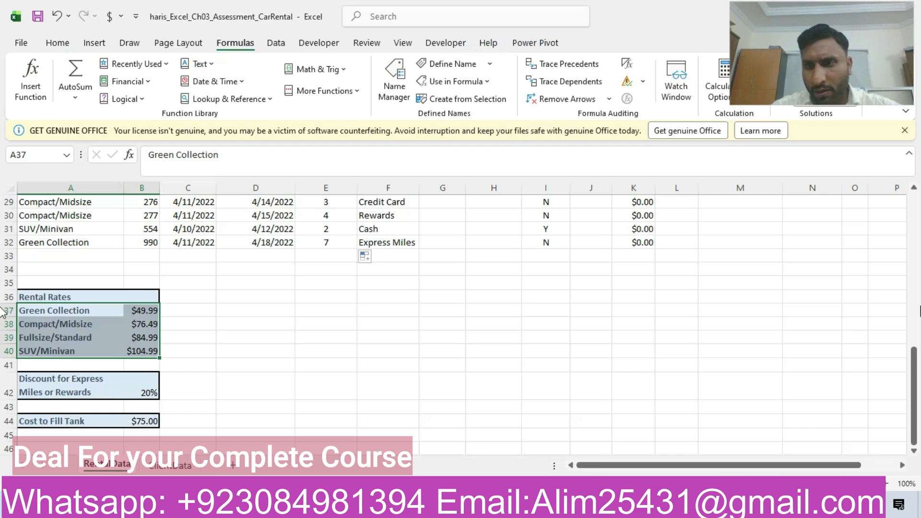
drag(913, 383, 913, 234)
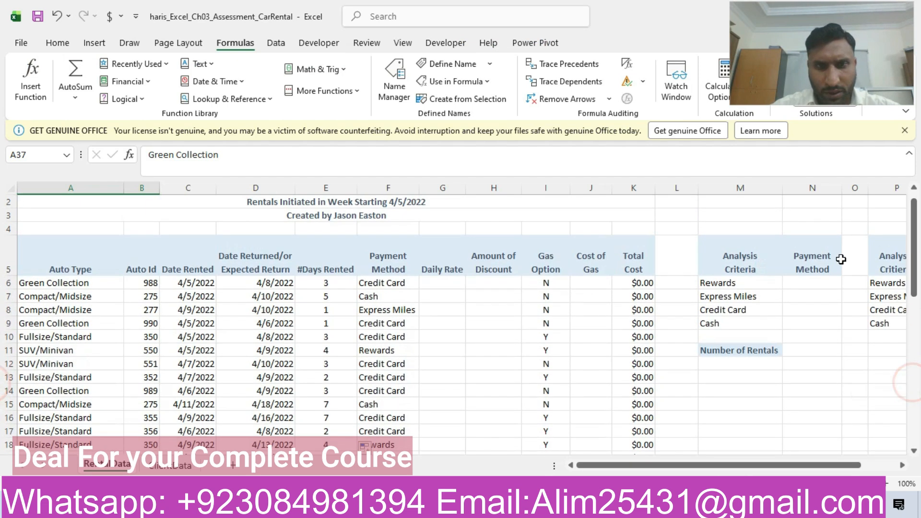
click(441, 283)
text(=)
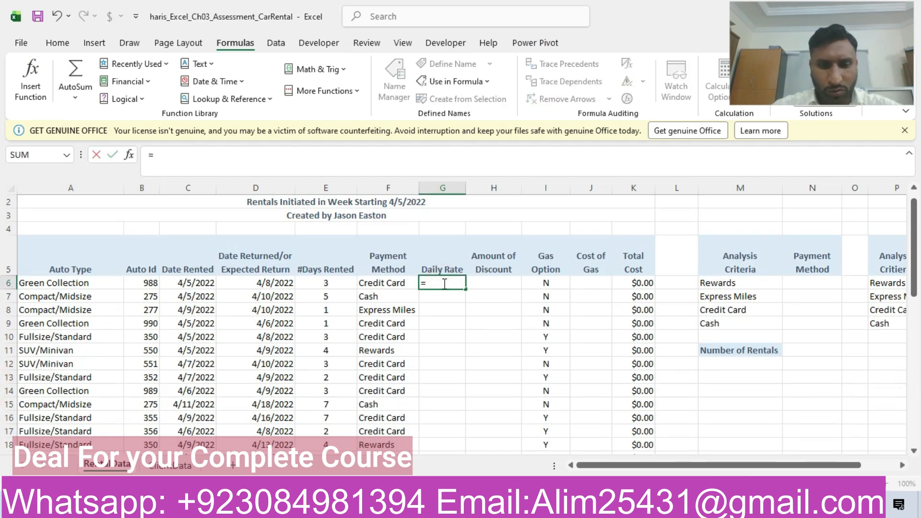
text(v)
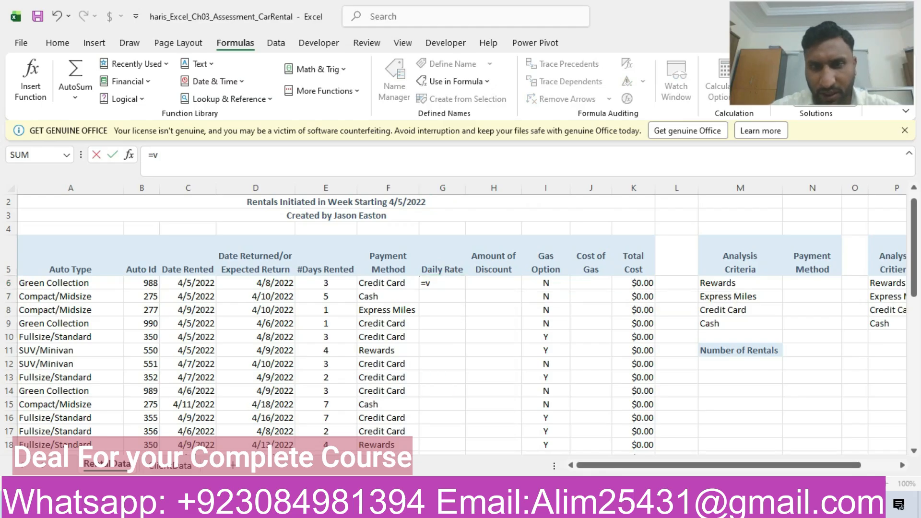
key(alt+Tab)
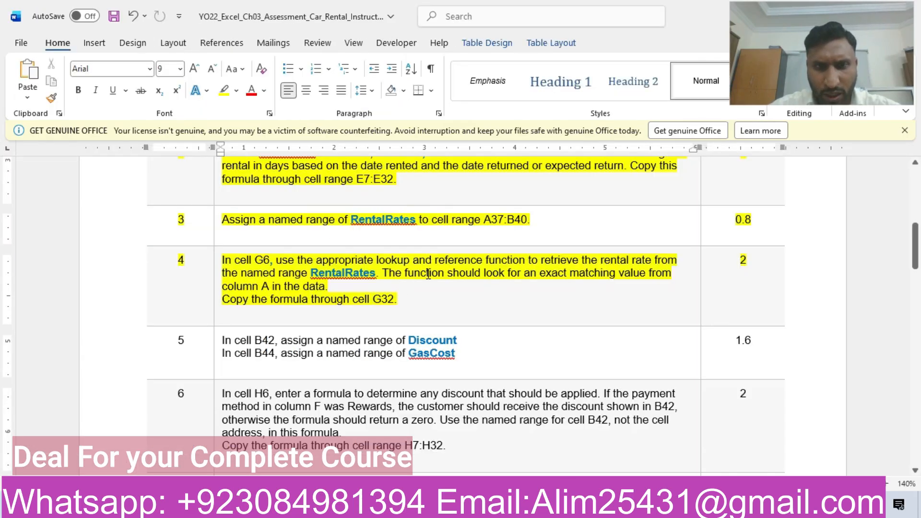
key(alt+Tab)
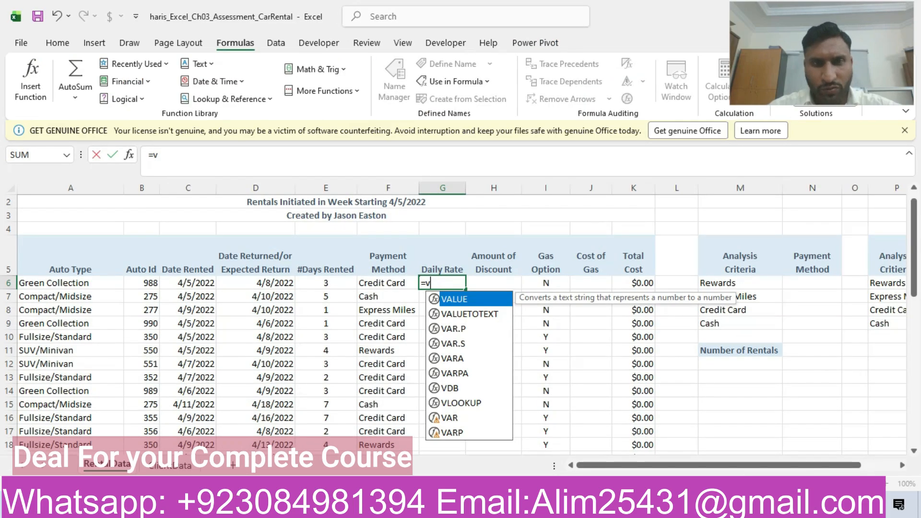
text(vlook)
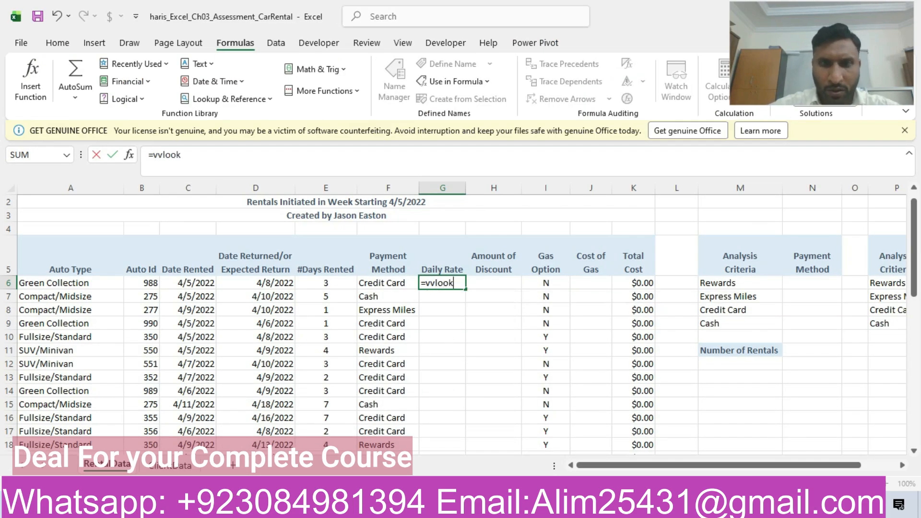
key(BackSpace)
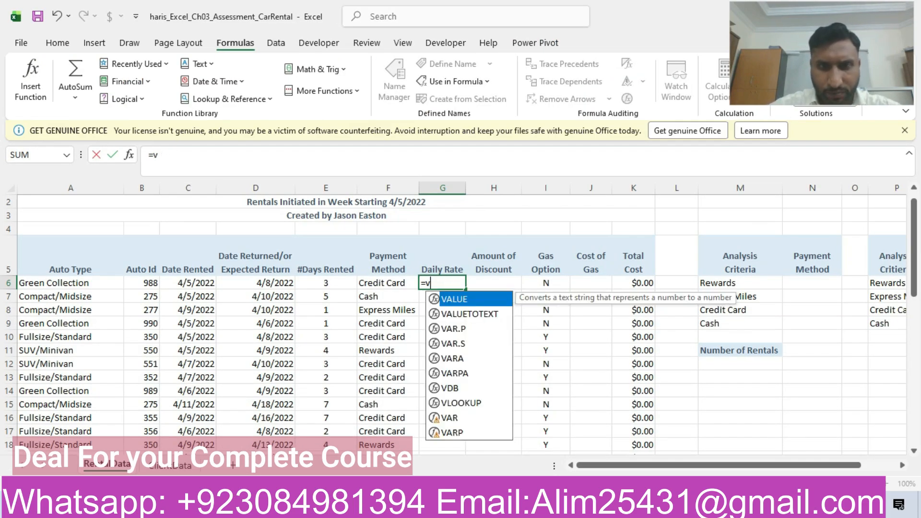
text(loo)
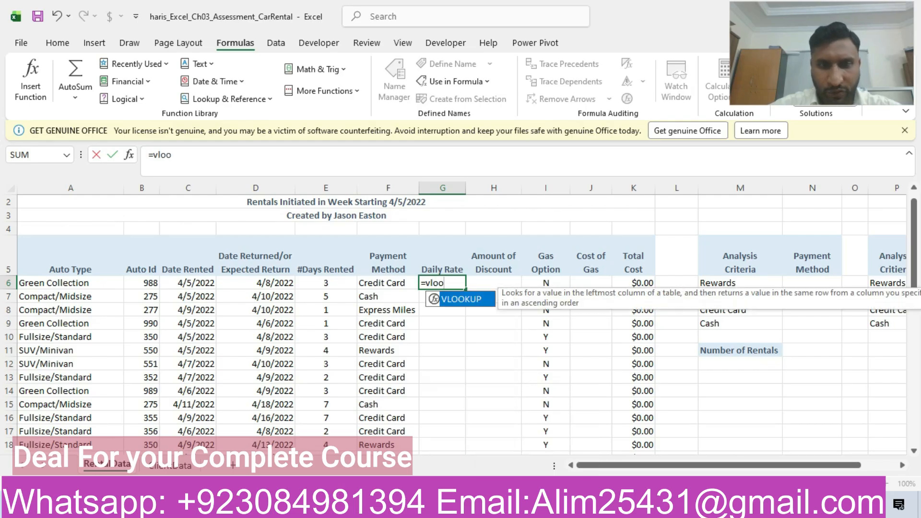
double_click(470, 300)
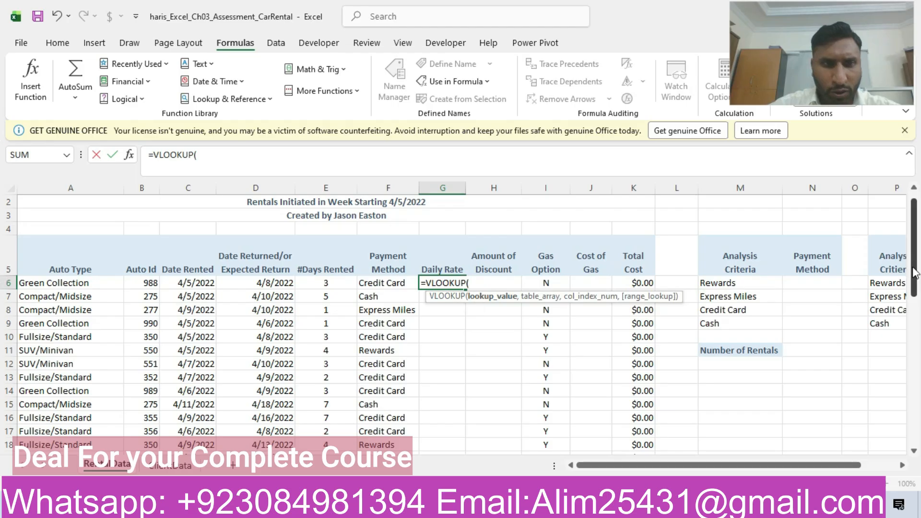
Continue the VLOOKUP formula in G6 with lookup value A6, table array RentalRates and column index 2, checking step 4 in Word.
mouse_move(915, 272)
mouse_down()
mouse_move(918, 305)
mouse_move(917, 267)
mouse_up()
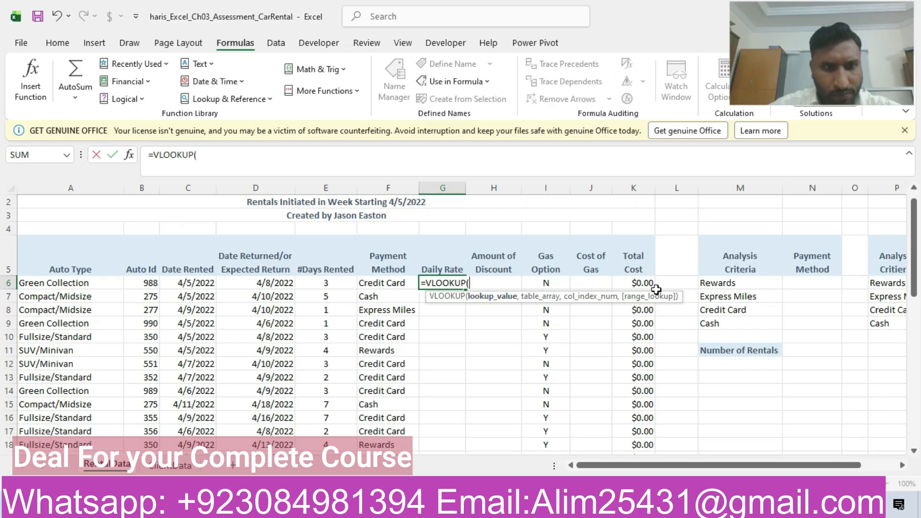
click(70, 282)
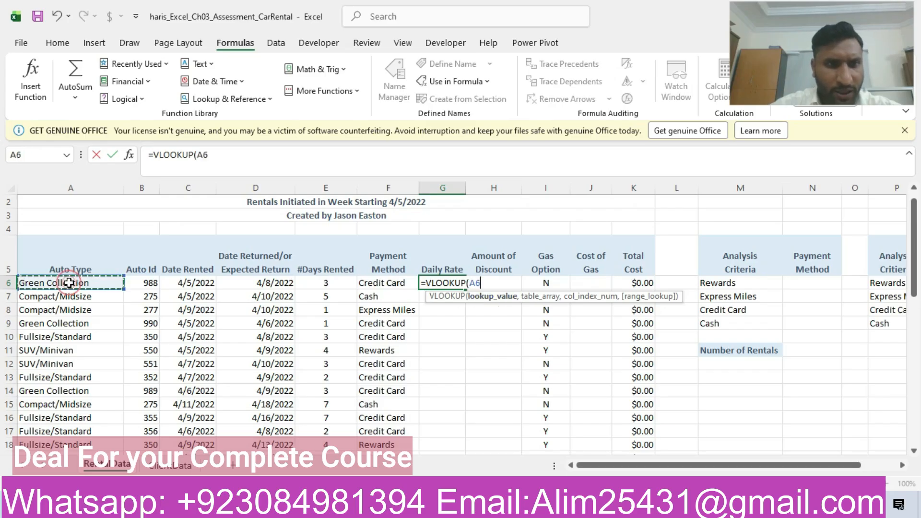
text(,)
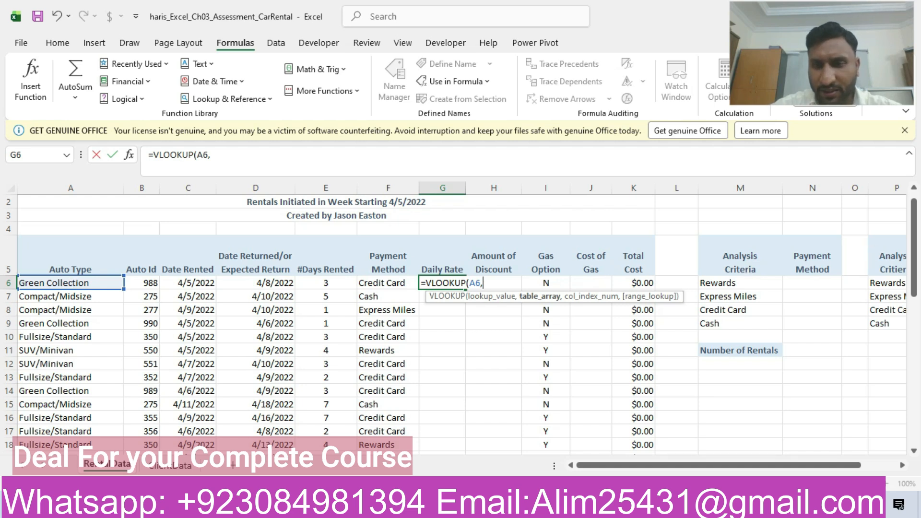
key(alt+Tab)
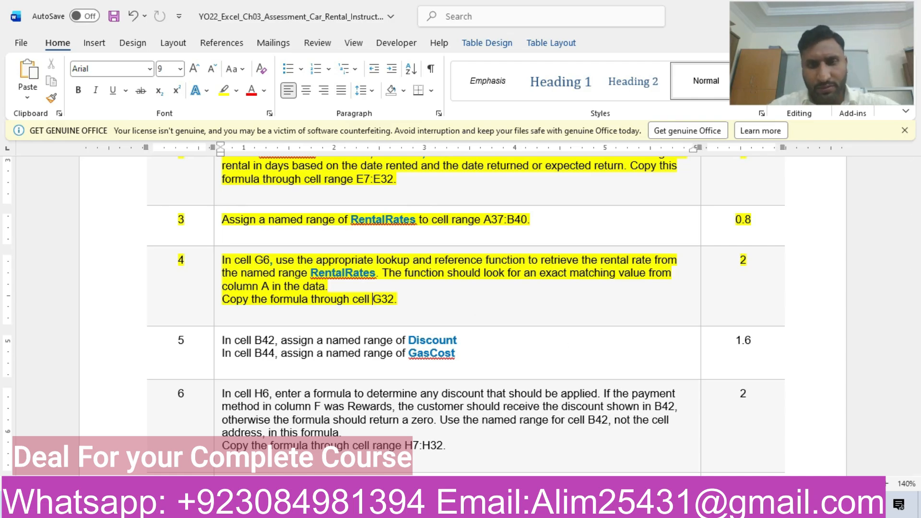
key(alt+Tab)
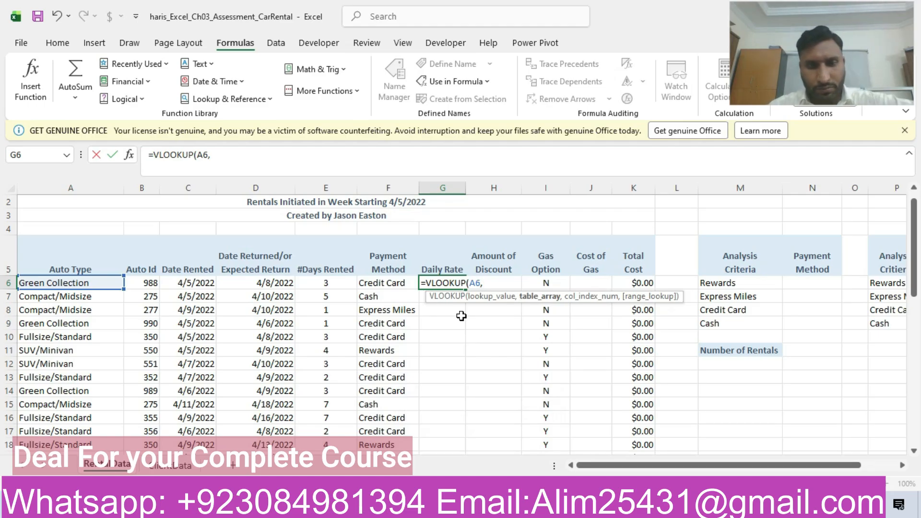
double_click(503, 325)
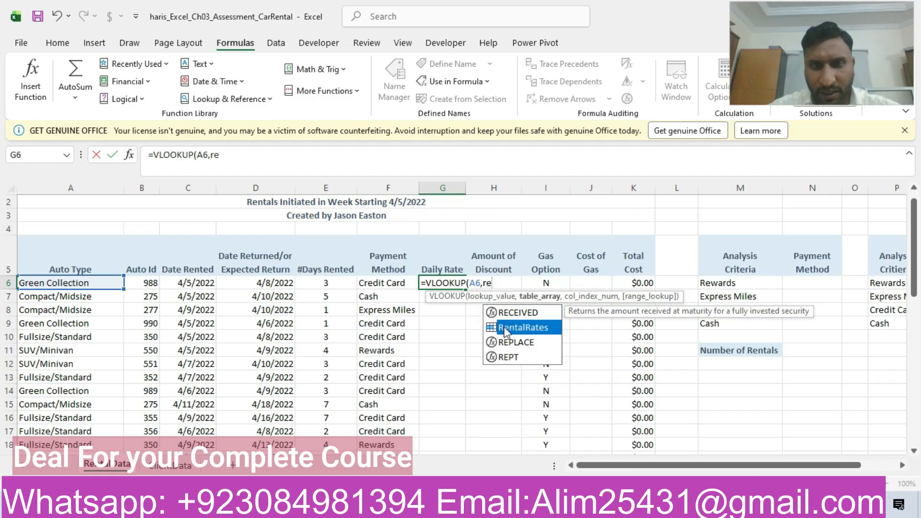
text(,)
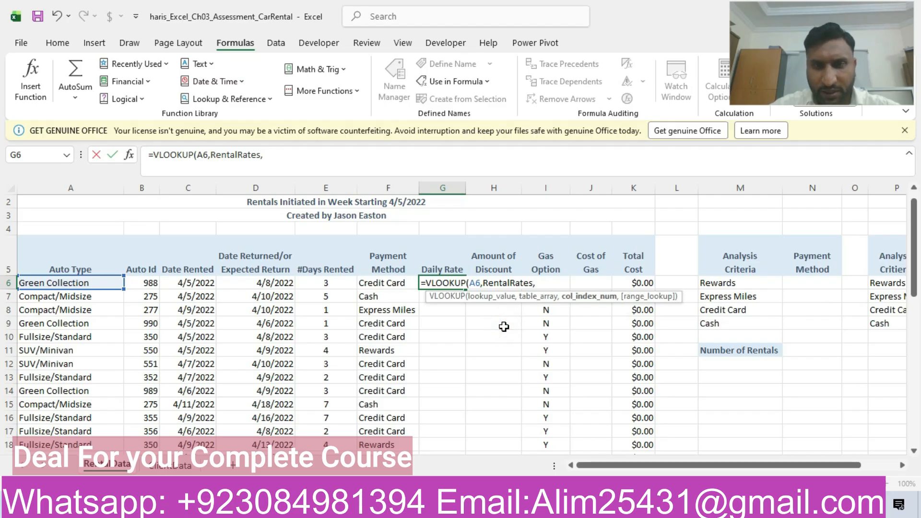
text(2,)
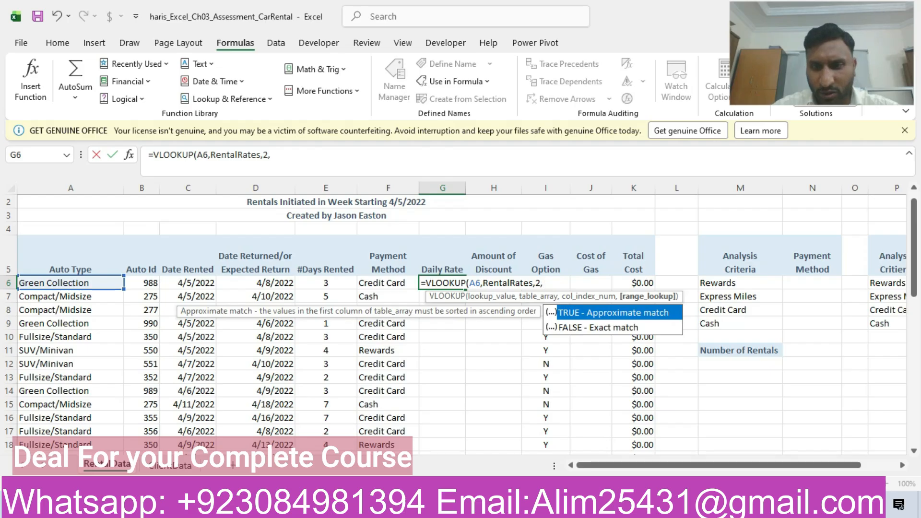
Recheck step 4 in Word, complete the G6 VLOOKUP with an exact match (FALSE), and dismiss the Update Values dialog.
key(alt+Tab)
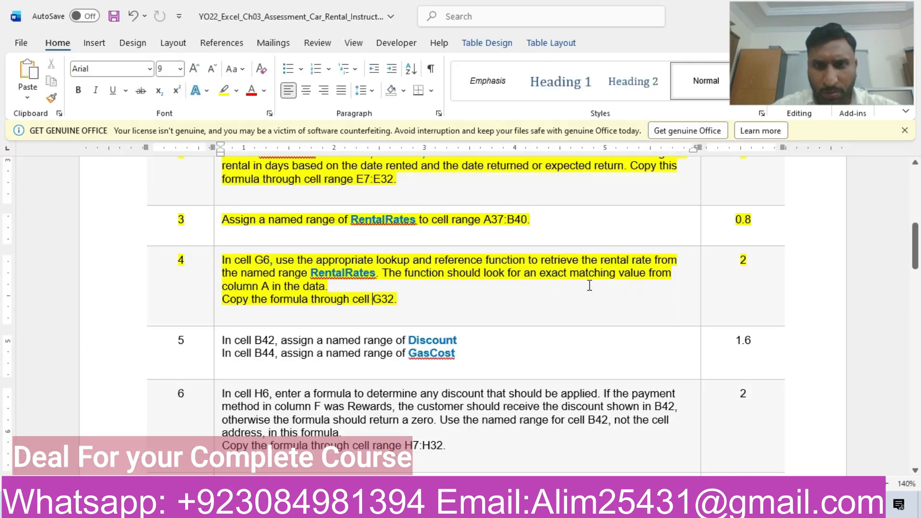
key(alt+Tab)
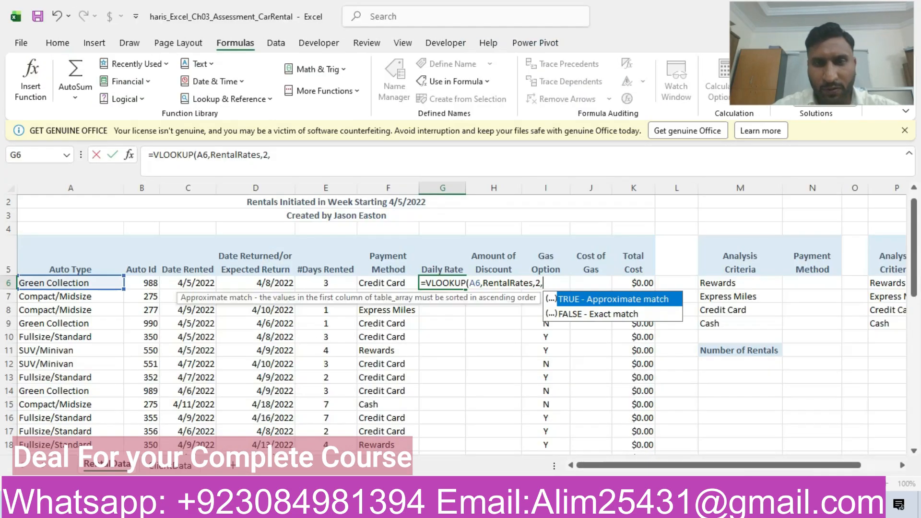
click(580, 316)
double_click(581, 316)
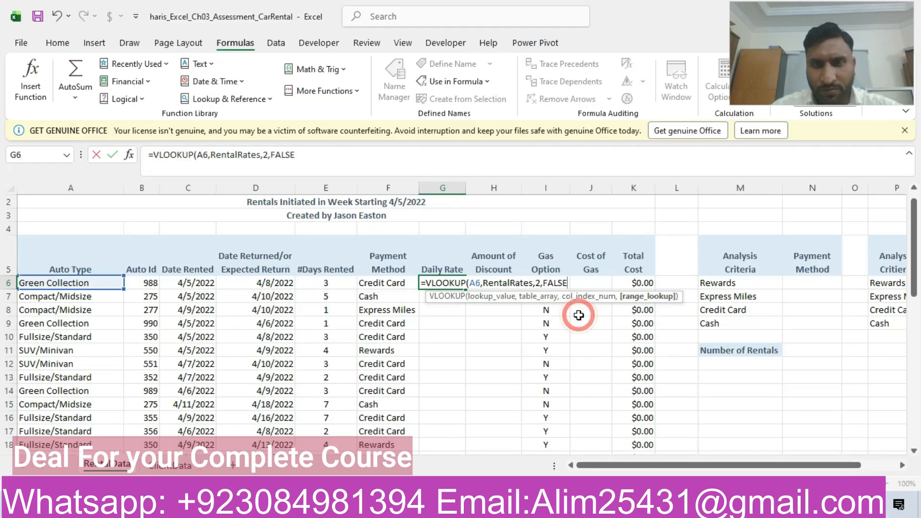
text())
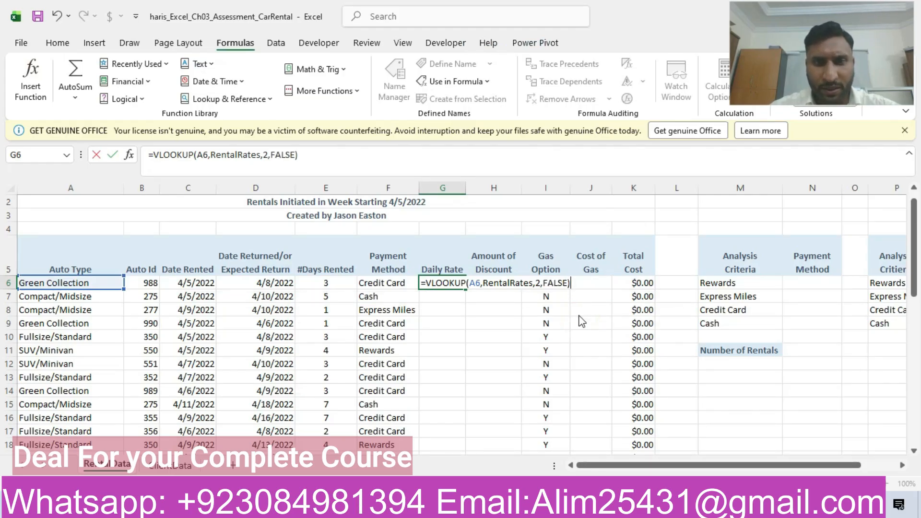
key(Return)
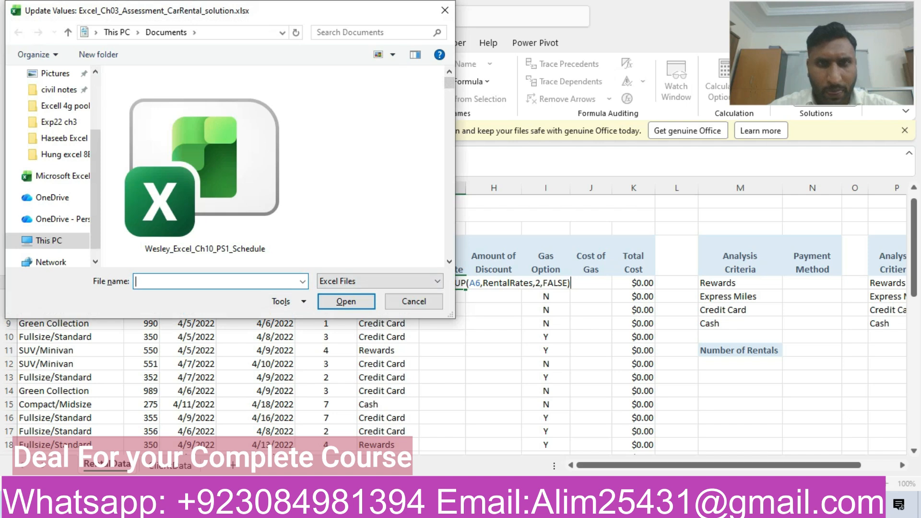
click(445, 10)
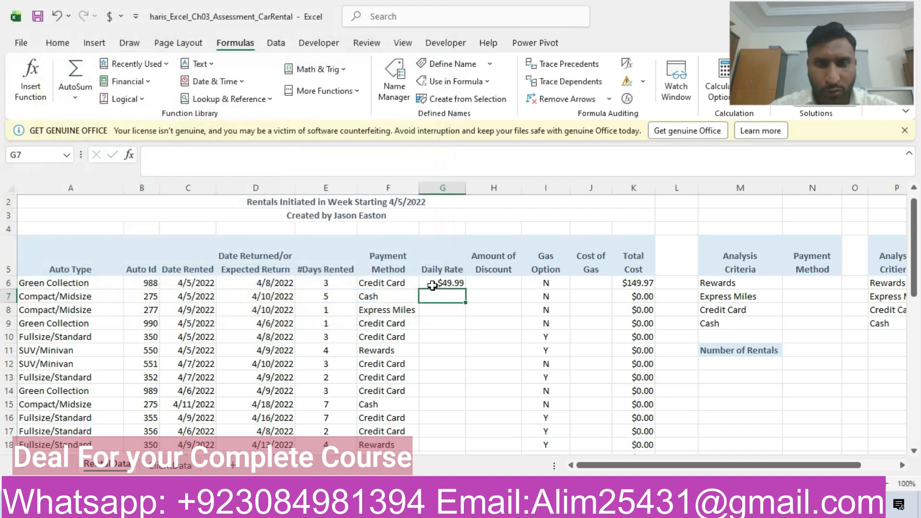
Copy the VLOOKUP formula from G6 through cell G32 and cancel the Update Values dialog.
click(455, 284)
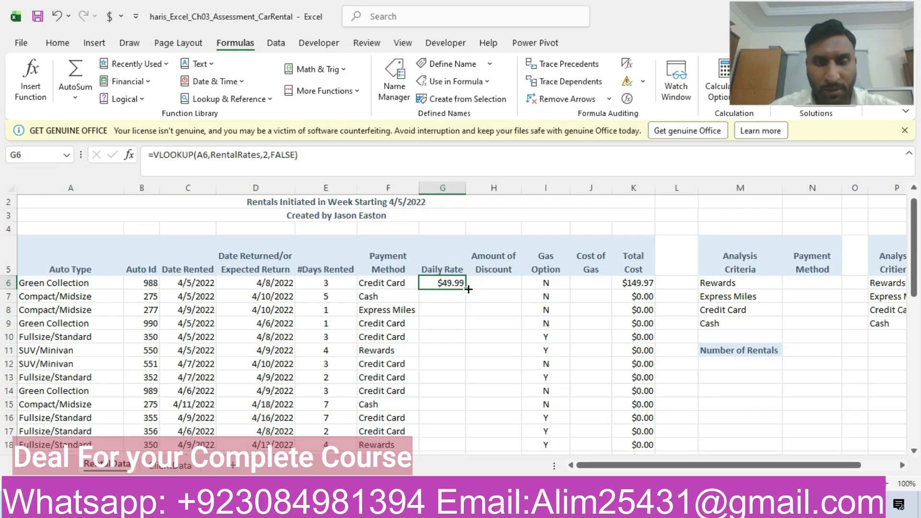
drag(468, 288, 444, 404)
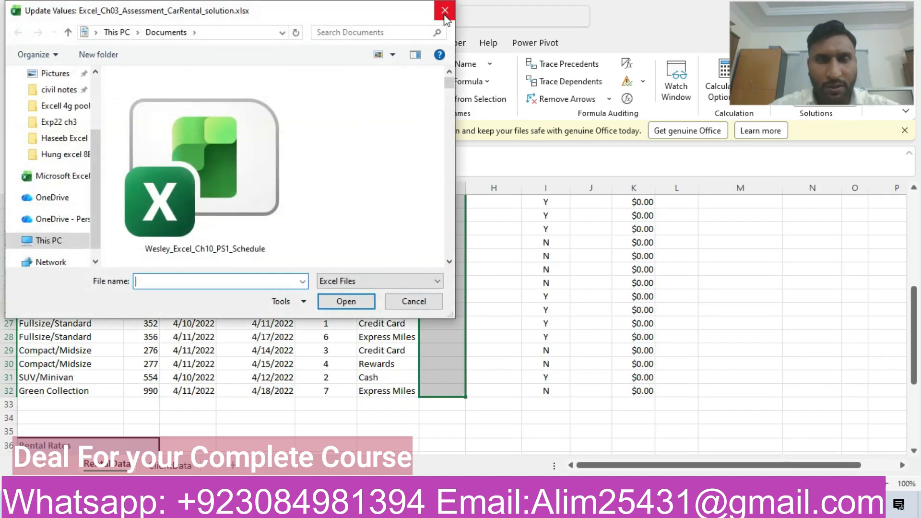
click(411, 298)
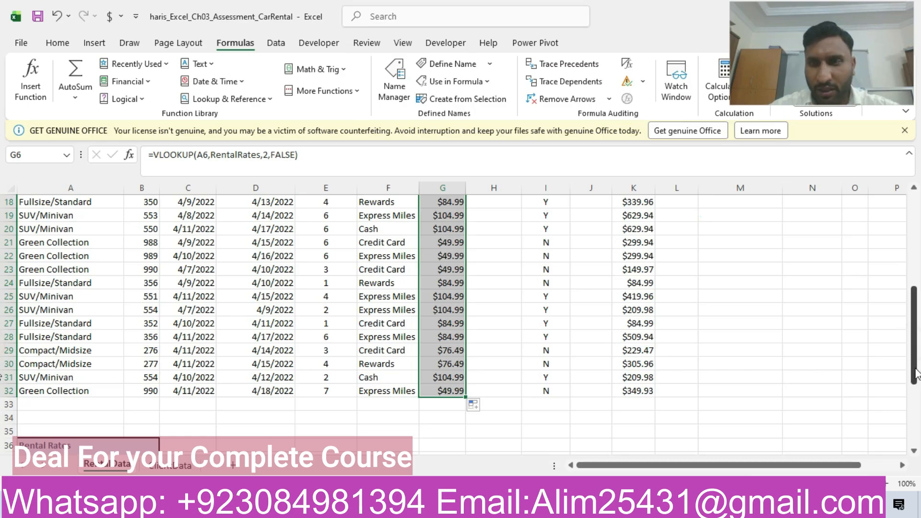
drag(915, 373, 914, 281)
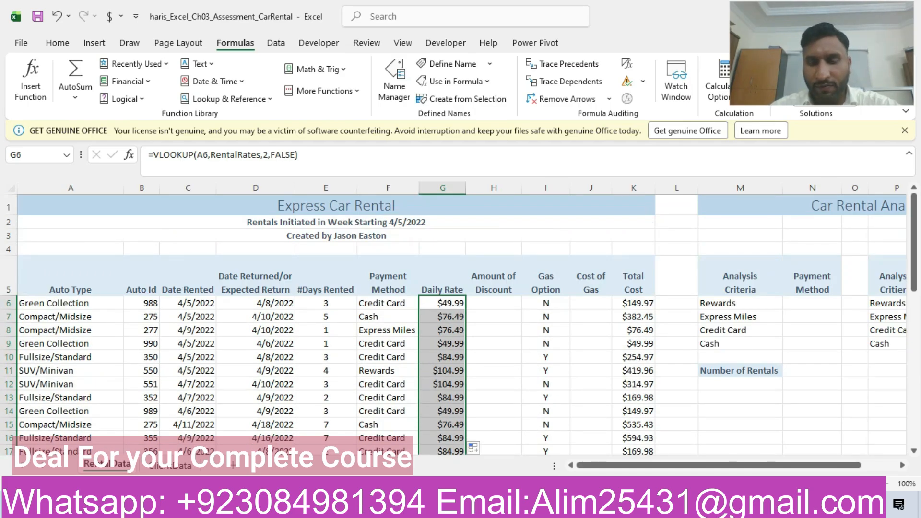
Switch to the Word instructions, highlight the step 5 row in yellow, and select the range name Discount.
click(677, 431)
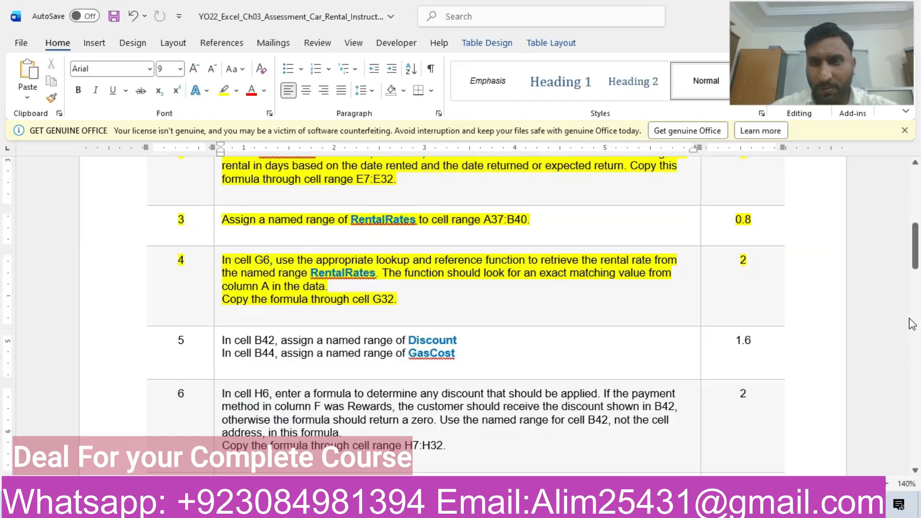
drag(915, 244, 915, 257)
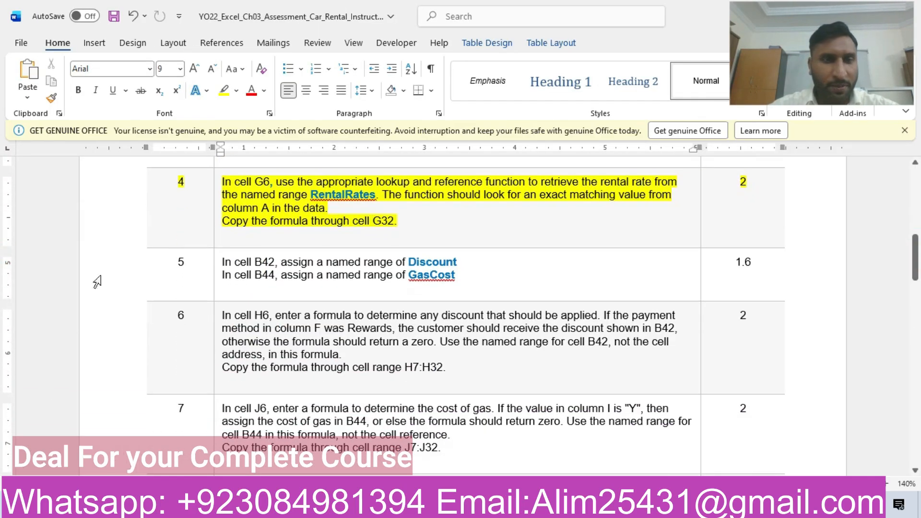
click(122, 264)
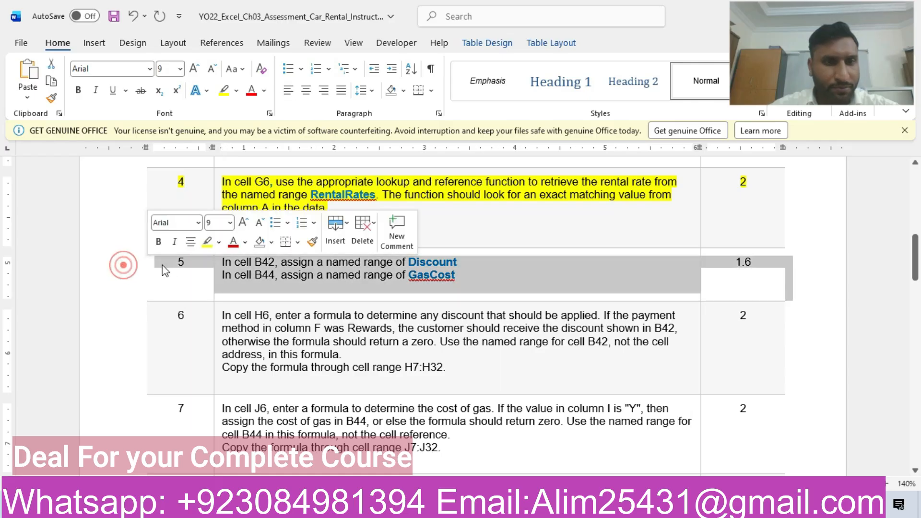
click(208, 242)
key(Right)
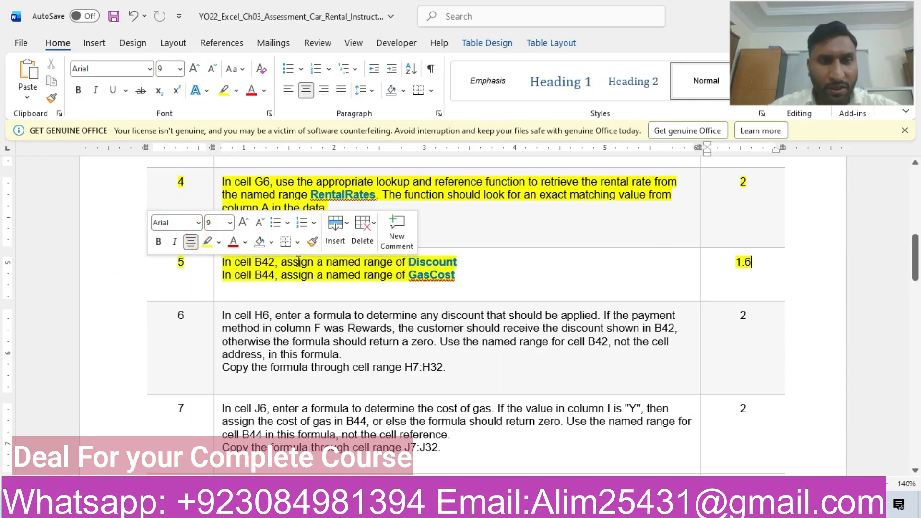
drag(409, 262, 456, 262)
key(ctrl+b)
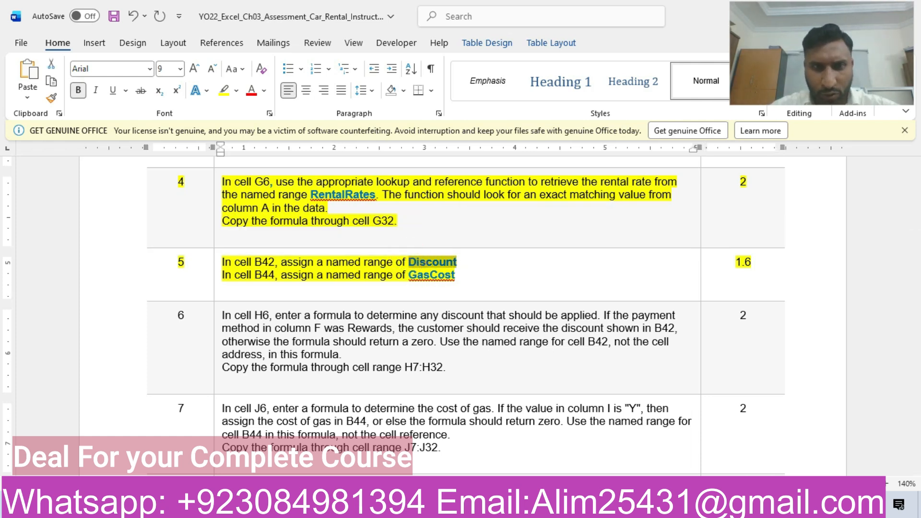
Switch to Excel and assign the range name Discount to cell B42 on the RentalData sheet.
click(509, 504)
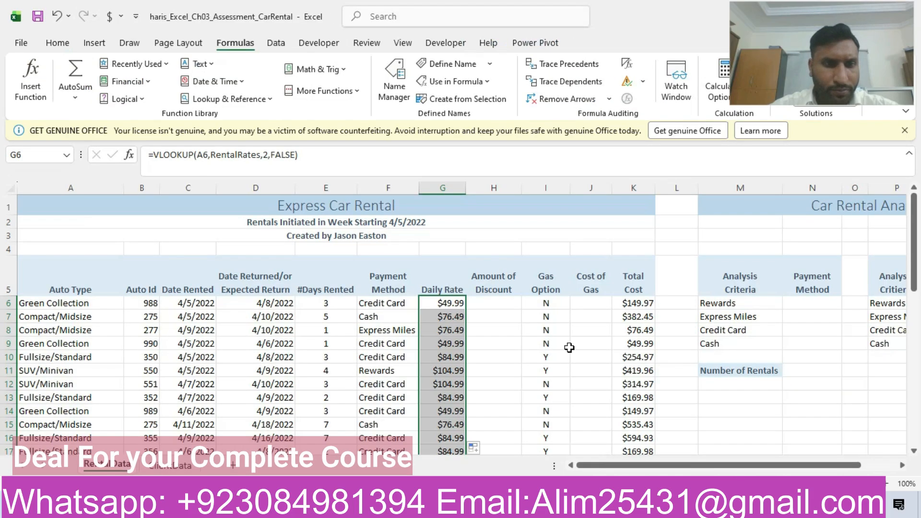
drag(915, 250, 915, 406)
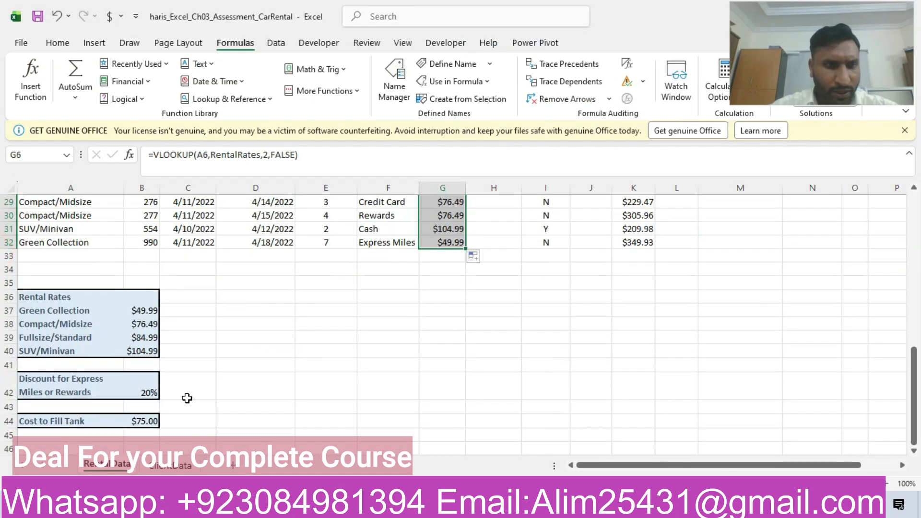
click(138, 391)
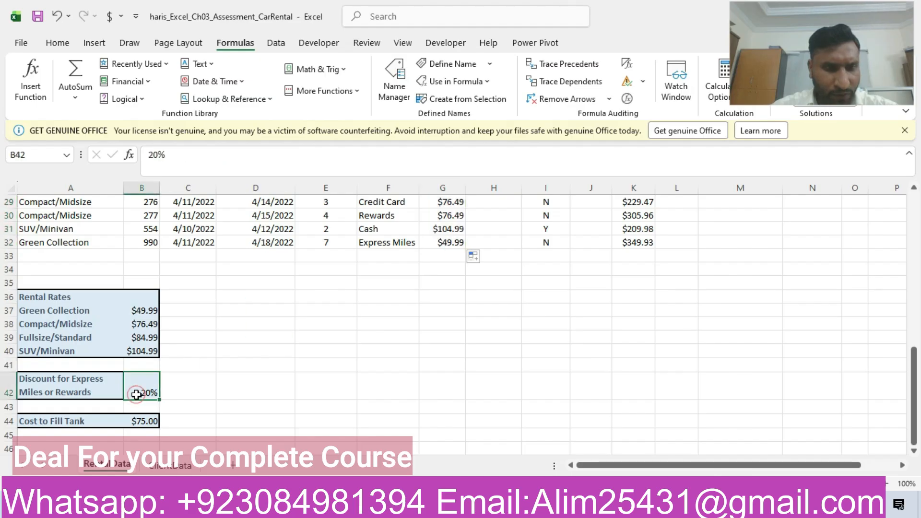
click(45, 154)
text(Discount)
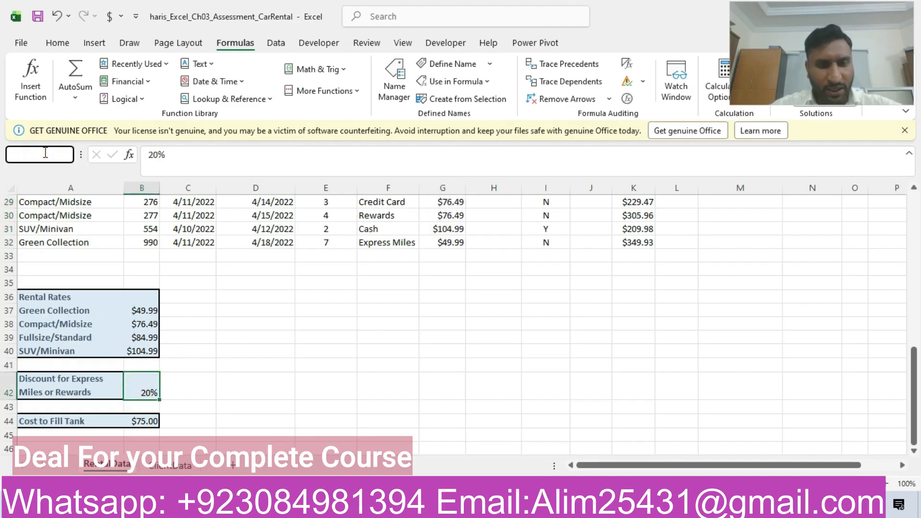
key(Return)
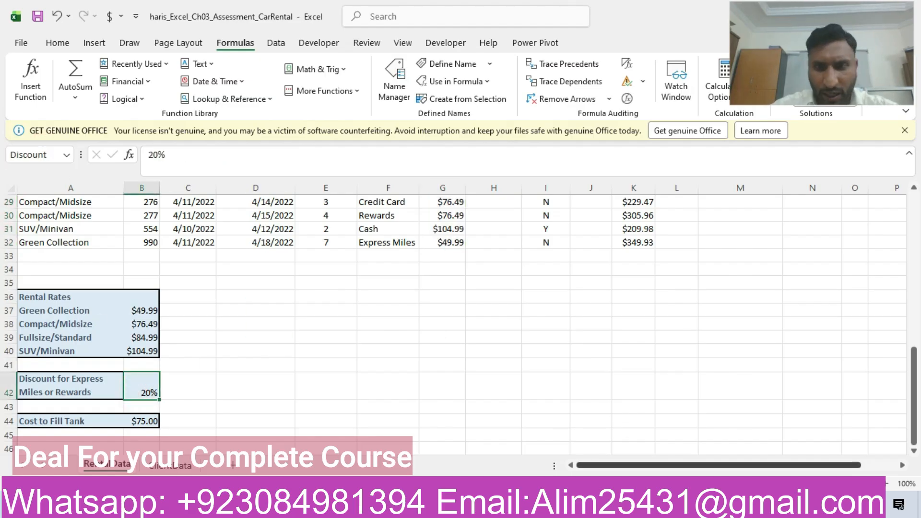
Return to the Word instructions and copy the range name GasCost from step 5.
click(690, 506)
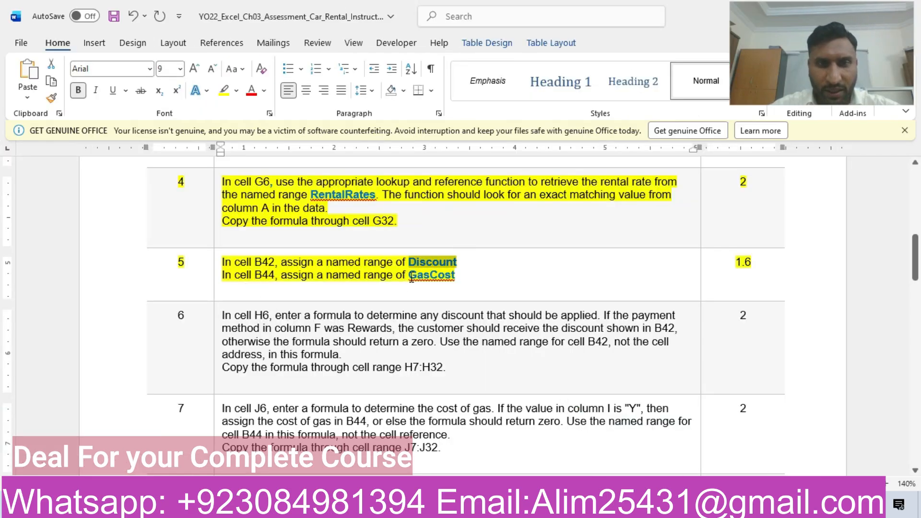
drag(409, 277, 454, 280)
key(ctrl+c)
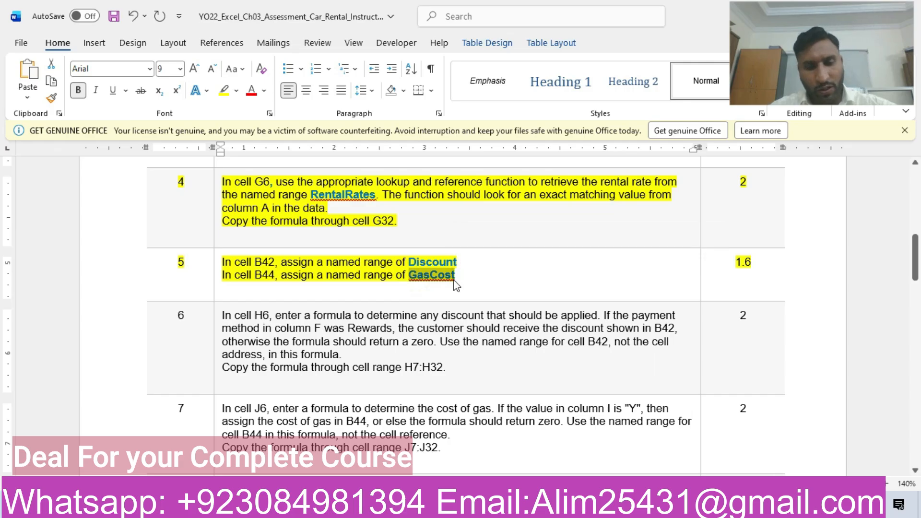
Switch to Excel and assign the copied range name GasCost to cell B44, the cost to fill the tank.
click(512, 506)
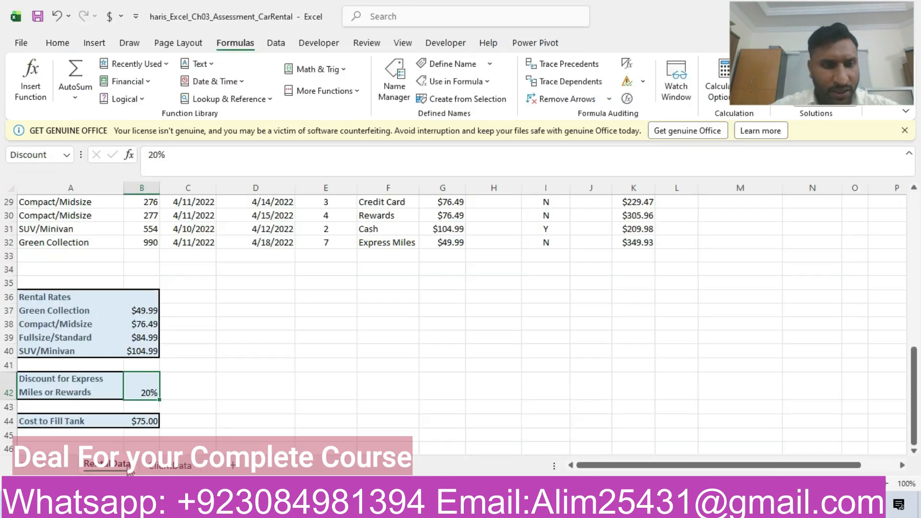
click(148, 422)
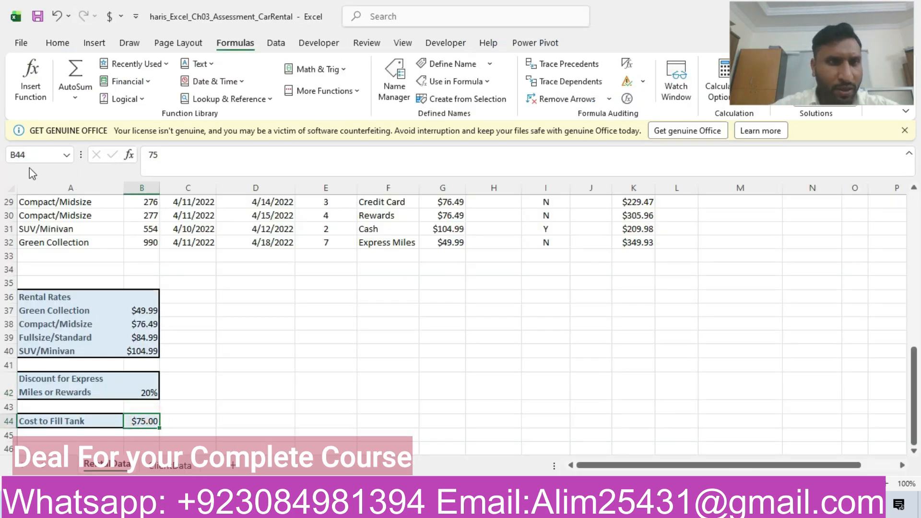
click(32, 157)
key(ctrl+v)
key(Return)
Switch to the Word instructions and highlight the step 6 row about the H6 discount formula in yellow.
key(alt+Tab)
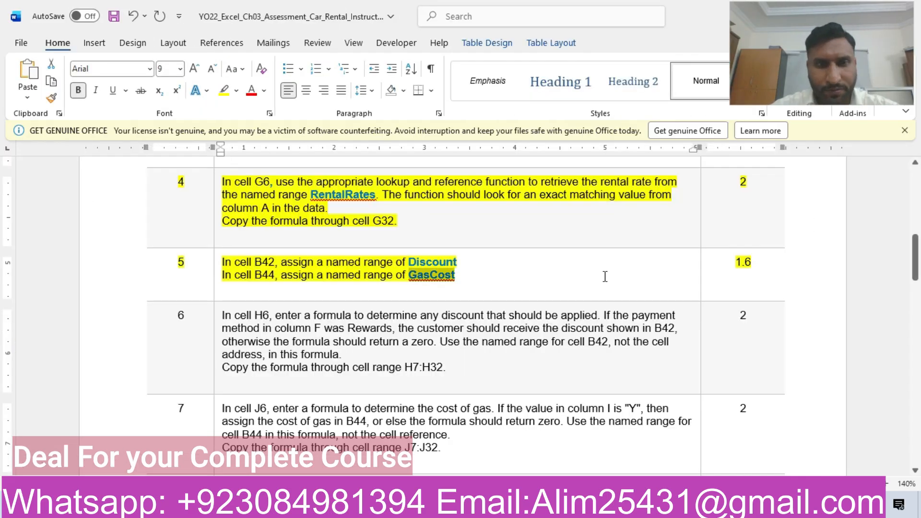
click(105, 343)
click(206, 319)
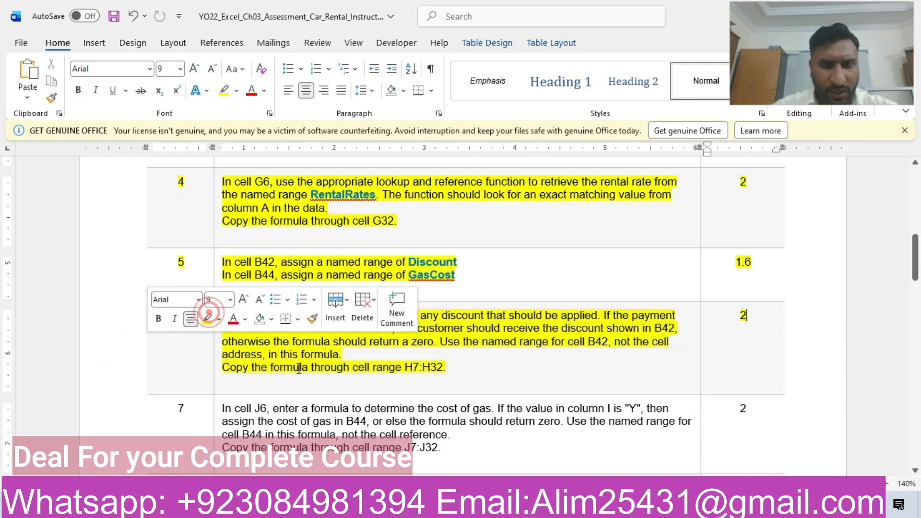
click(360, 368)
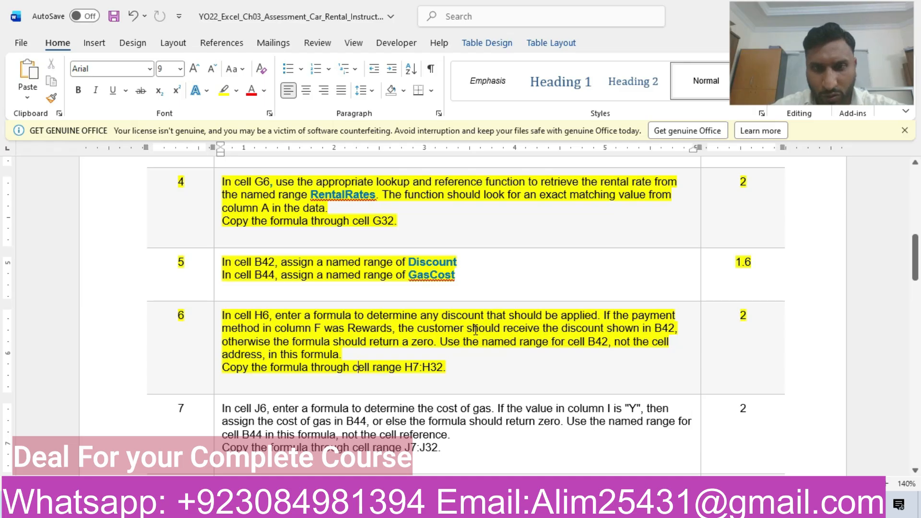
Switch to Excel and begin an IF formula in cell H6 of RentalData that tests whether F6 equals "Reward".
mouse_move(478, 508)
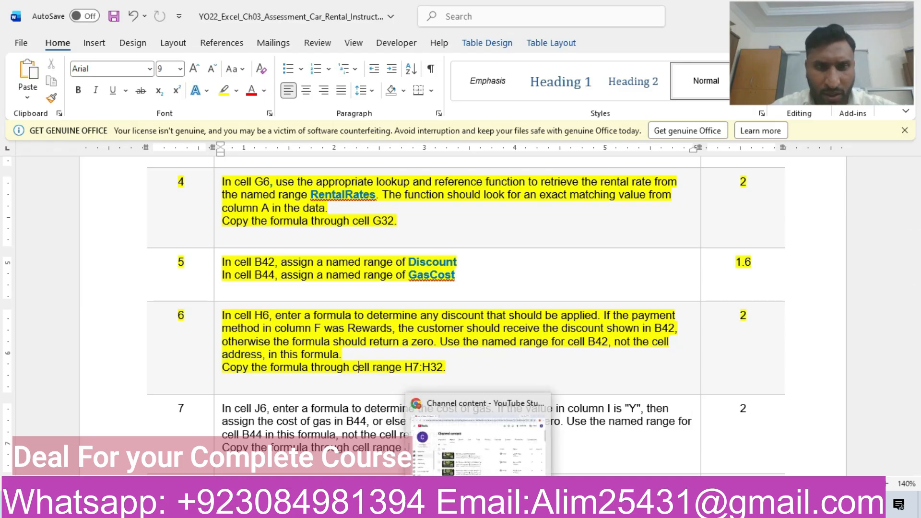
click(526, 507)
drag(910, 386, 917, 258)
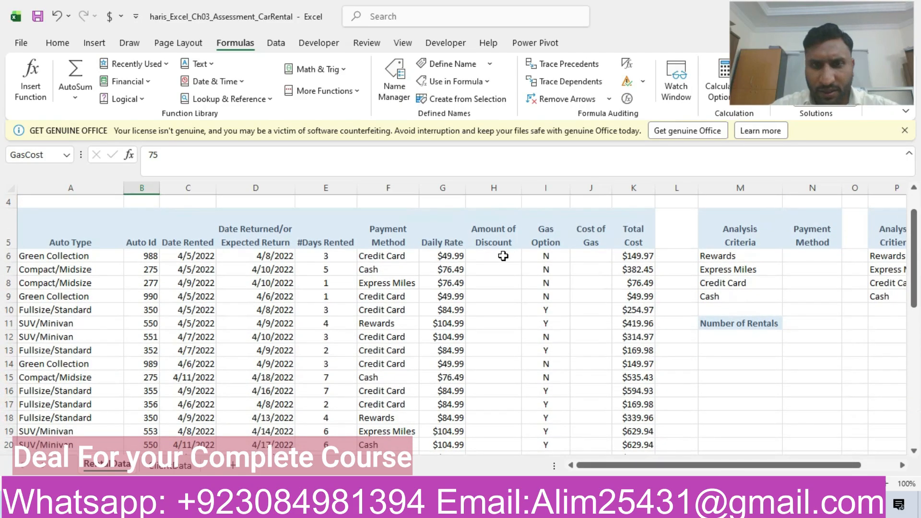
click(502, 256)
text(=i)
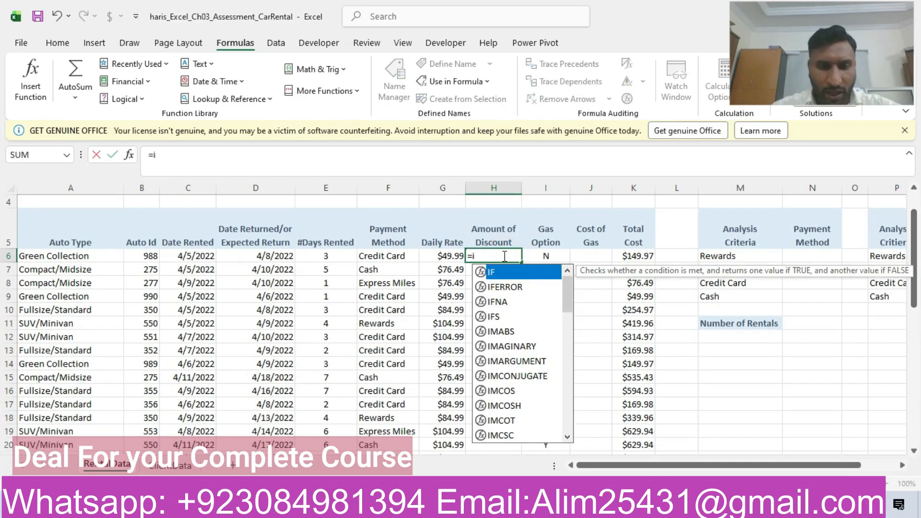
text(f()
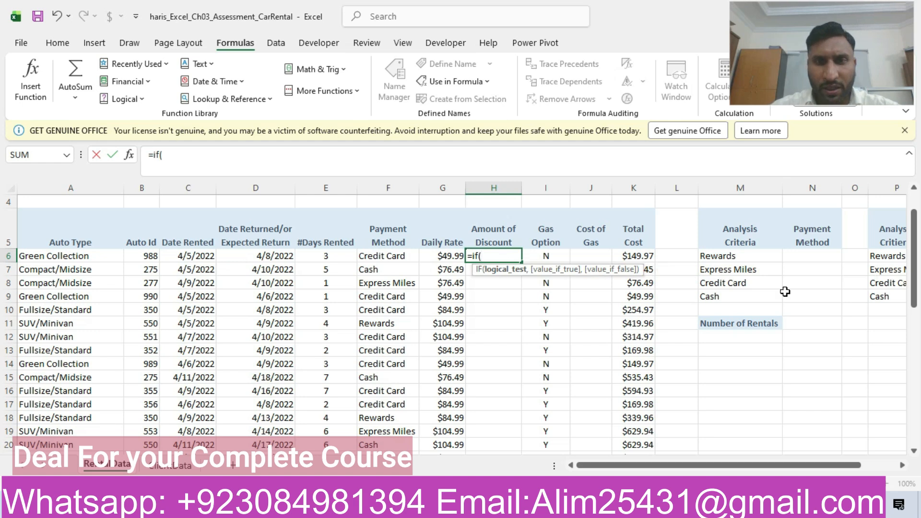
key(alt+Tab)
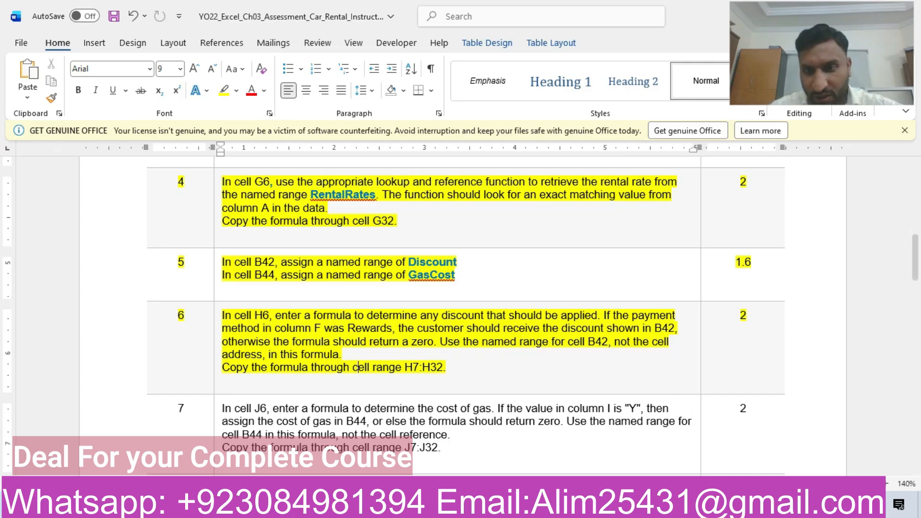
key(alt+Tab)
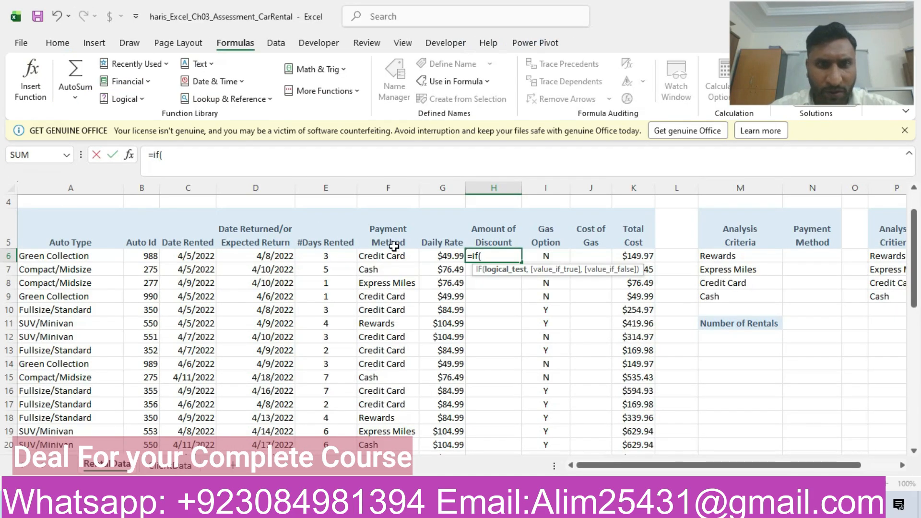
click(400, 260)
text(=)
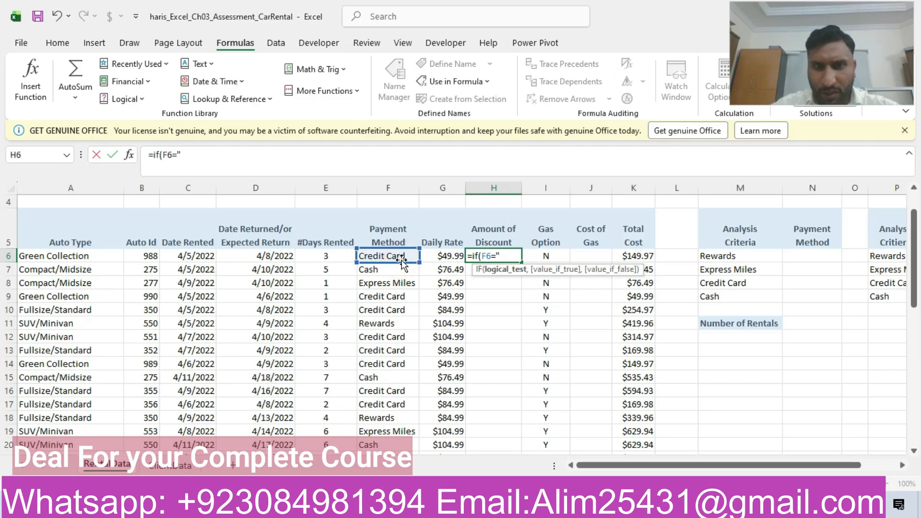
text("Reward)
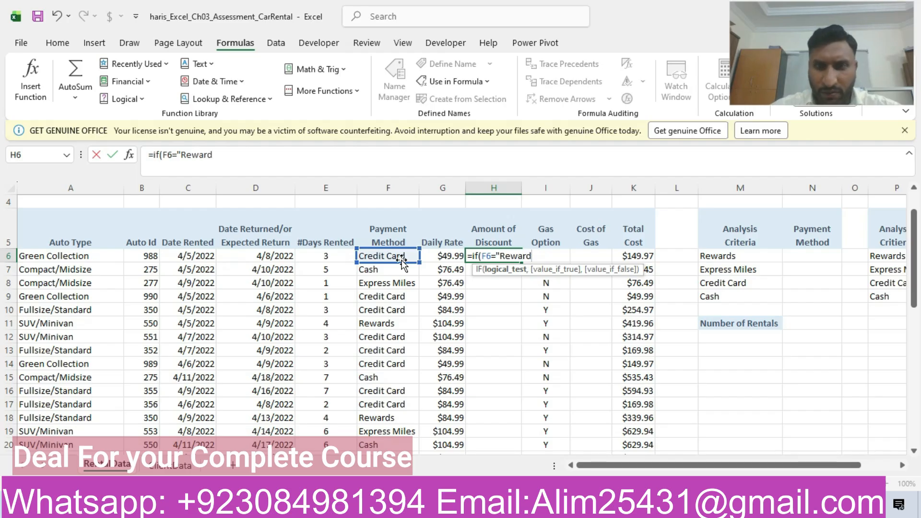
text(",)
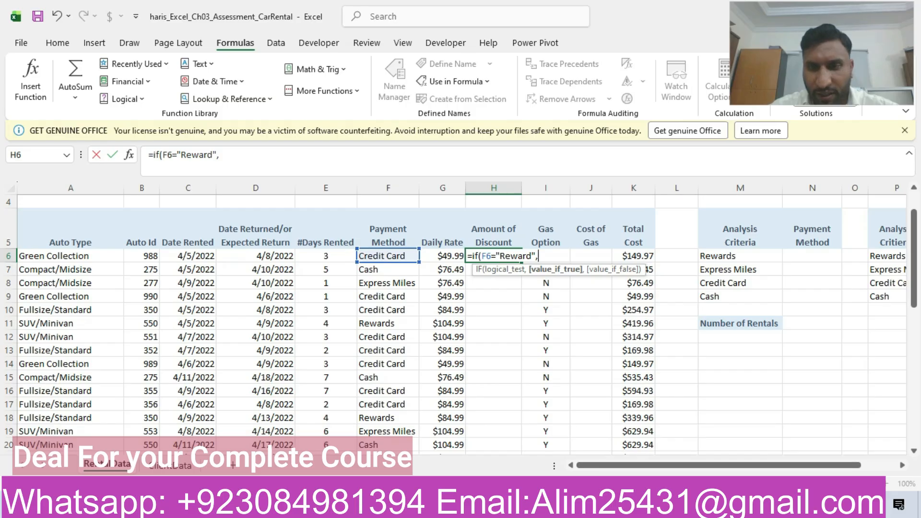
Check step 6 in the Word instructions, then finish the H6 formula with B42's Discount name as the true value and an empty false value.
key(alt+Tab)
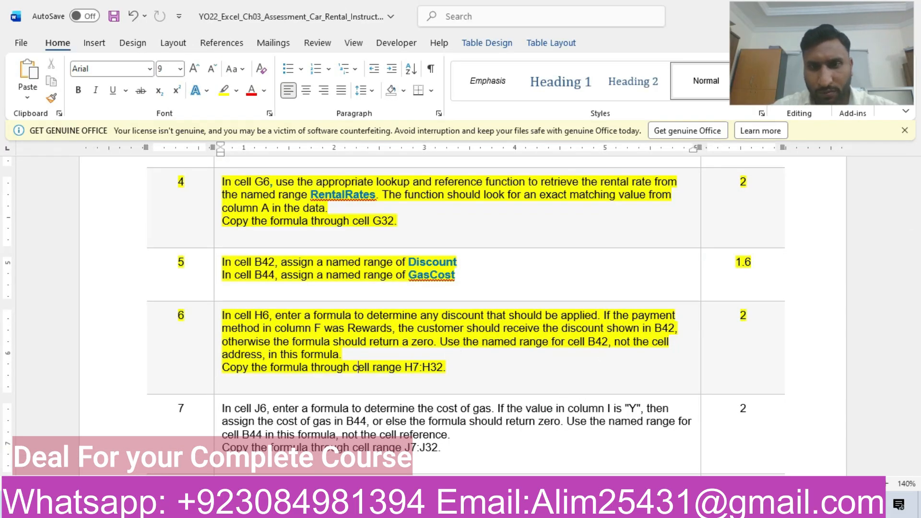
key(alt+Tab)
drag(914, 245, 913, 384)
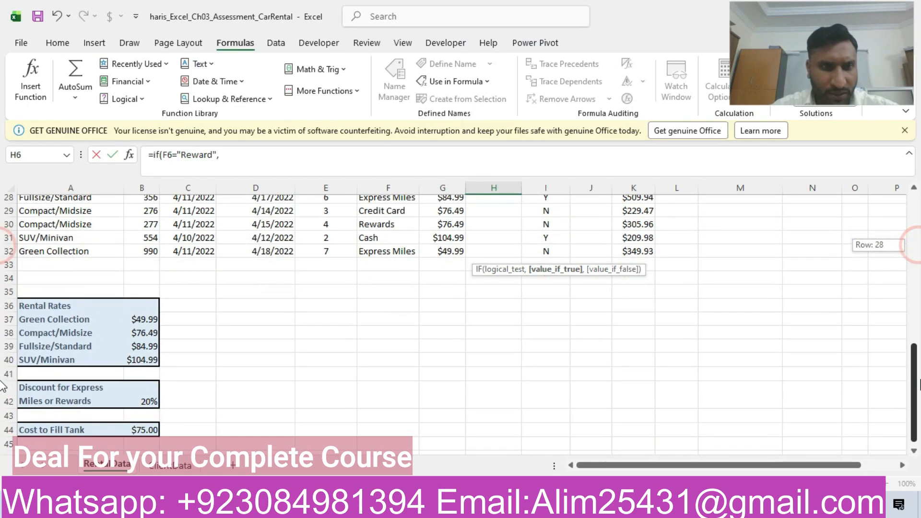
click(139, 408)
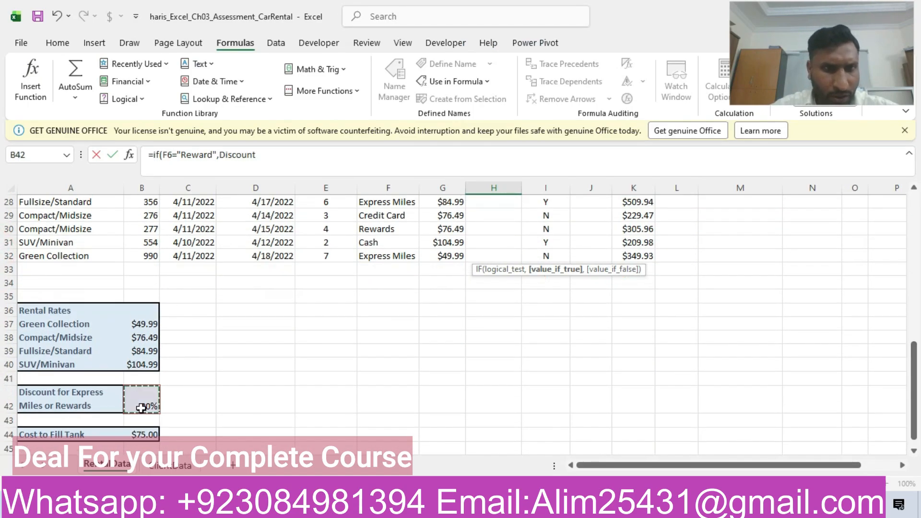
click(280, 159)
text(,)
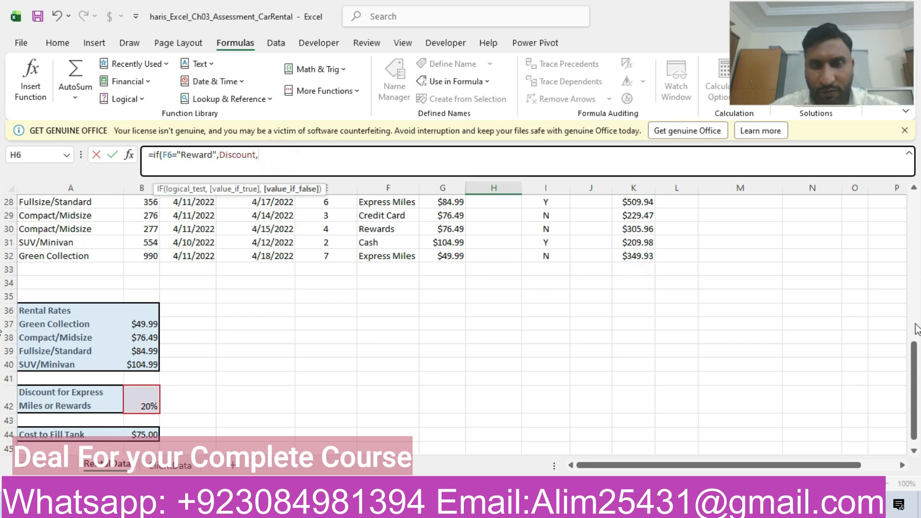
text())
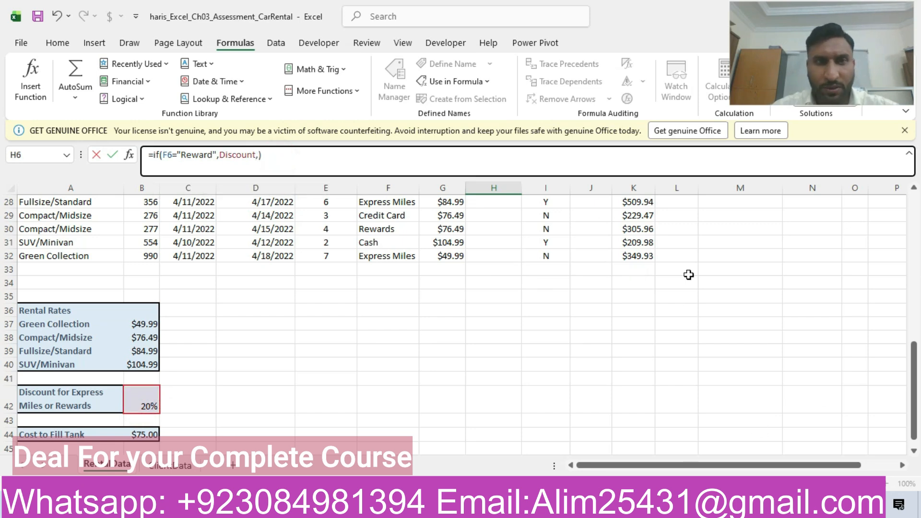
key(Return)
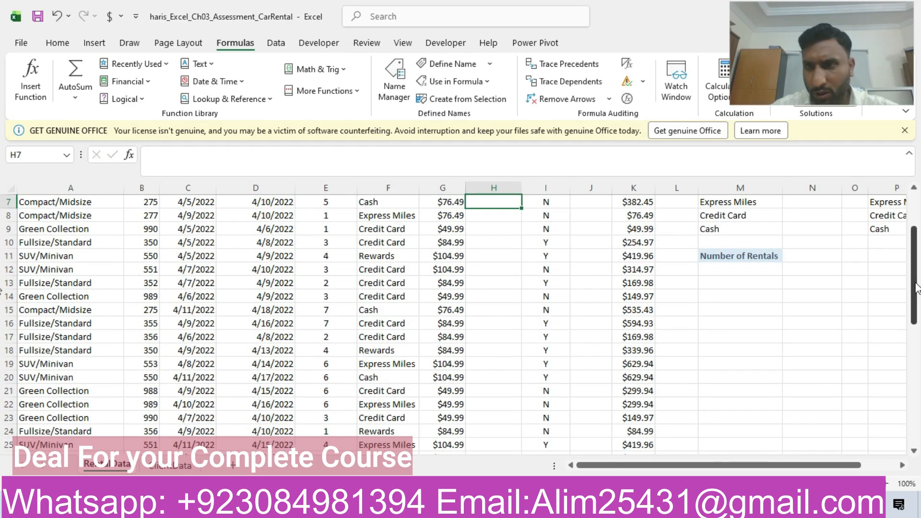
Set the false value of the IF formula in H6 to 0.
drag(913, 287, 913, 242)
click(494, 302)
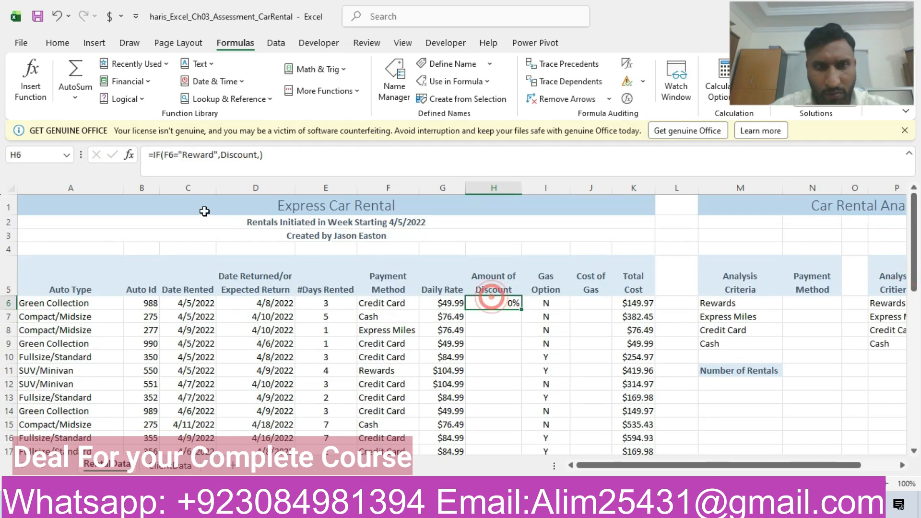
click(262, 154)
text(0)
key(Return)
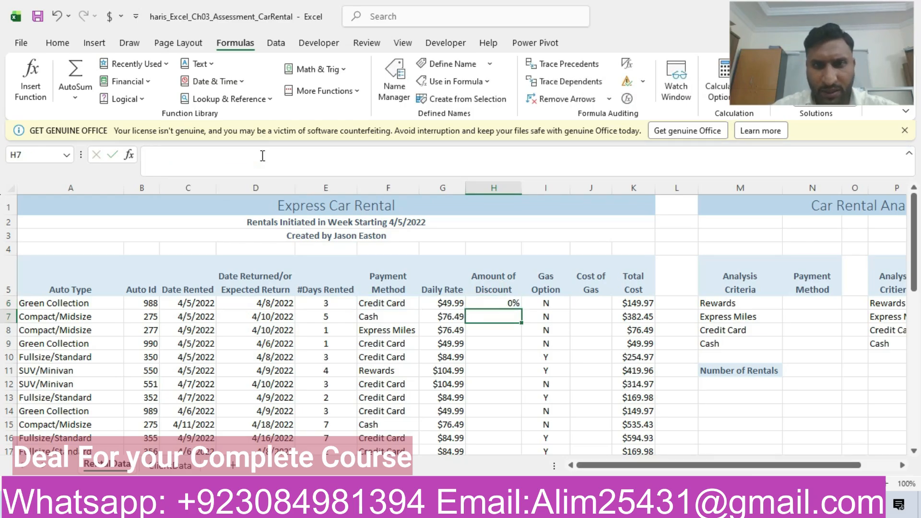
Copy the H6 discount formula down the Amount of Discount column through H32.
click(497, 303)
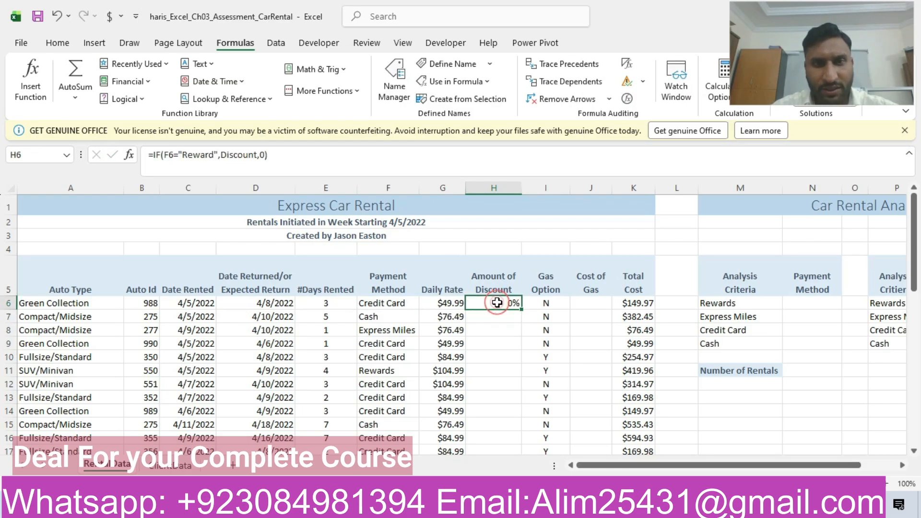
drag(522, 310, 503, 433)
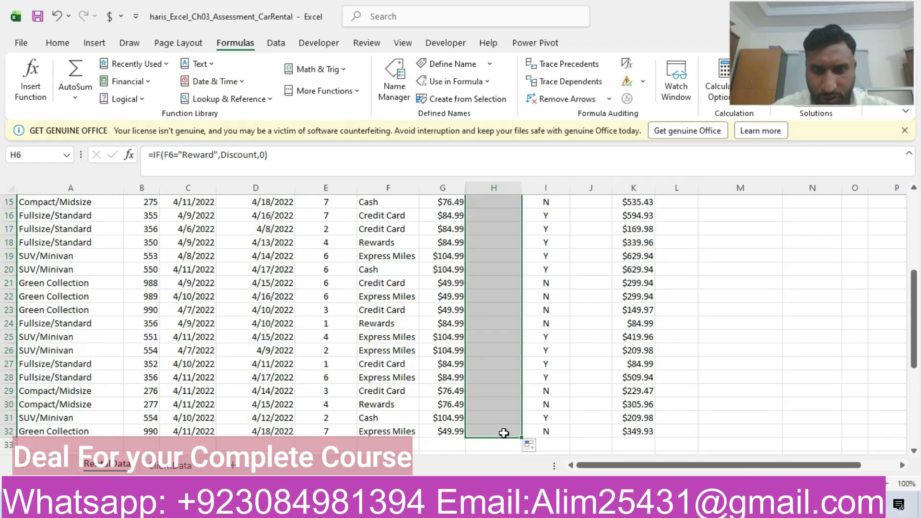
drag(914, 345, 913, 288)
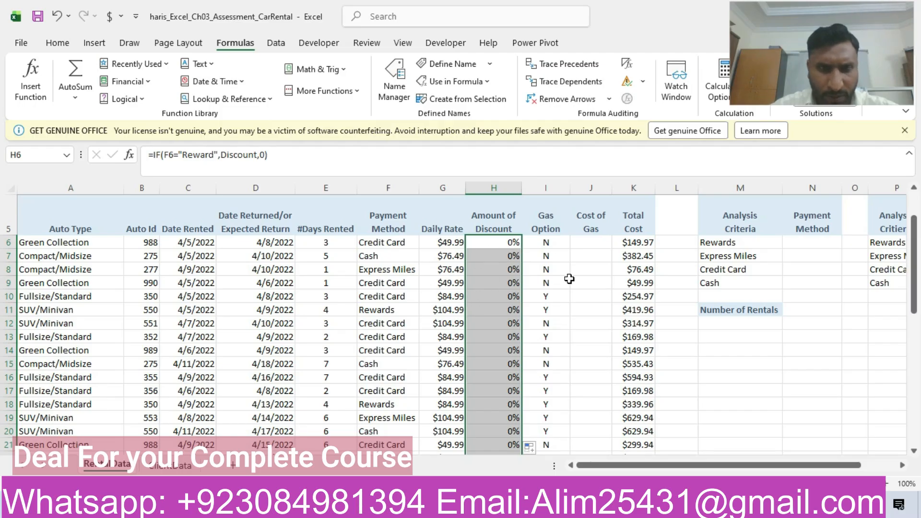
Replace the Discount name in the H6 formula with the absolute reference $B$42.
click(256, 156)
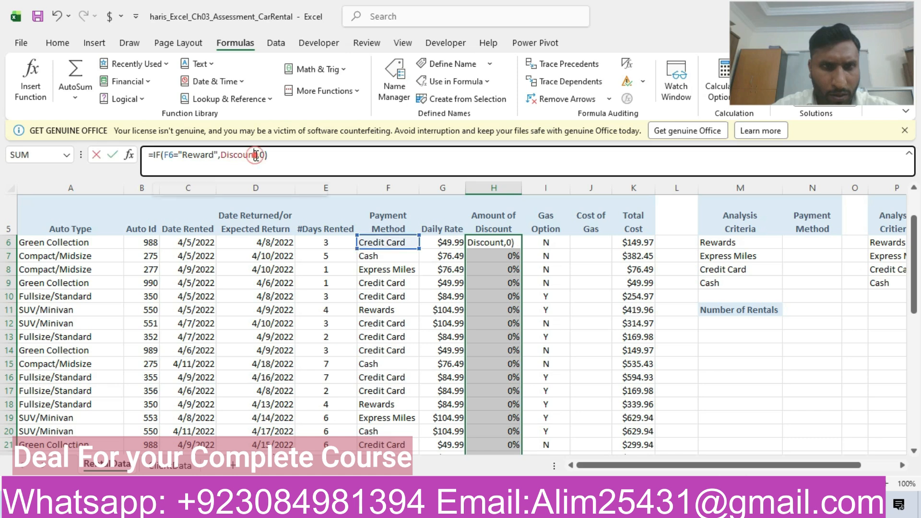
key(BackSpace)
key(BackSpace)
key(BackSpace)
key(BackSpace)
key(BackSpace)
key(BackSpace)
key(BackSpace)
key(BackSpace)
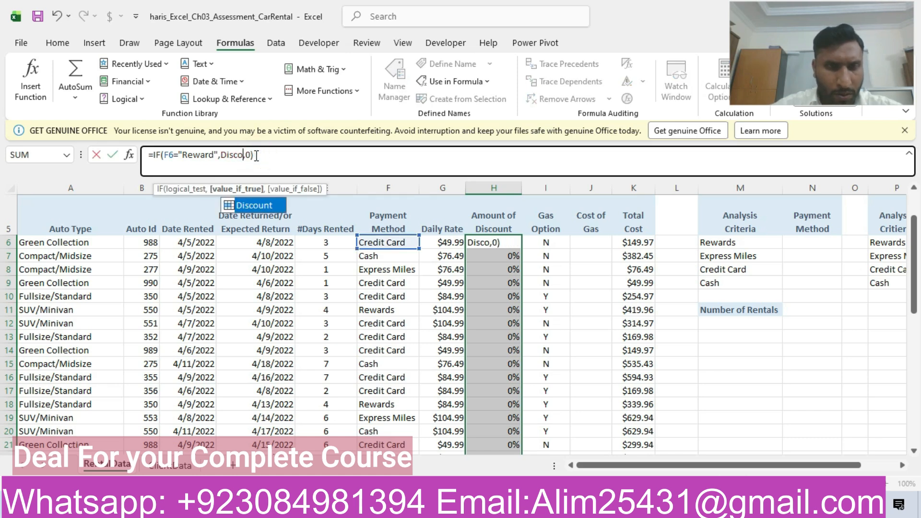
text(B42)
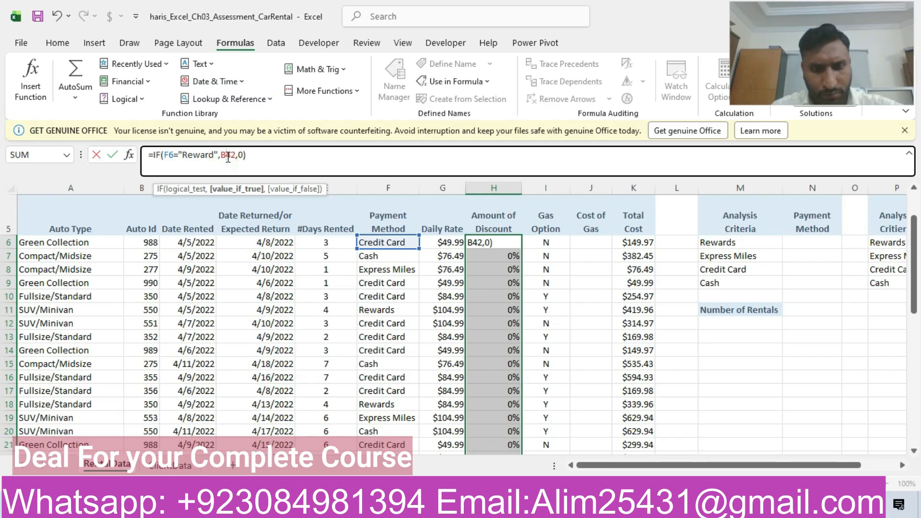
key(F4)
key(Return)
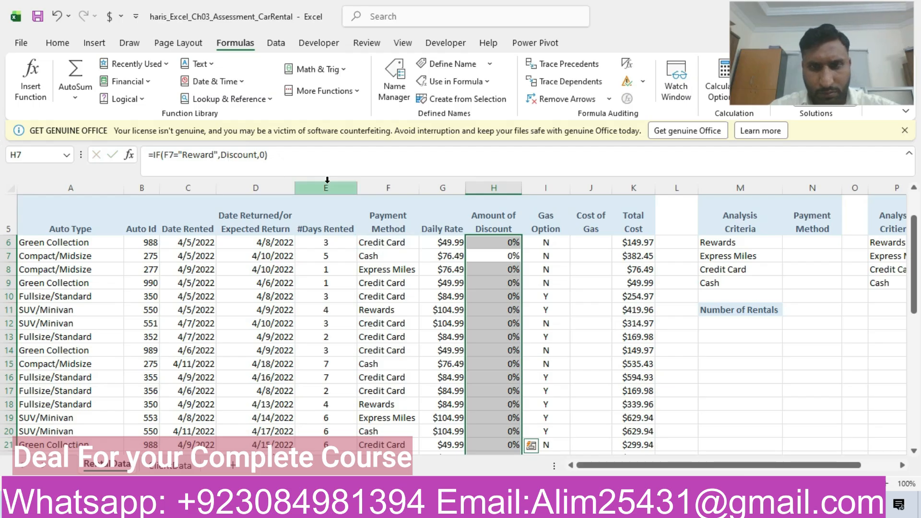
Fill the H6 formula containing $B$42 down through H32.
click(494, 240)
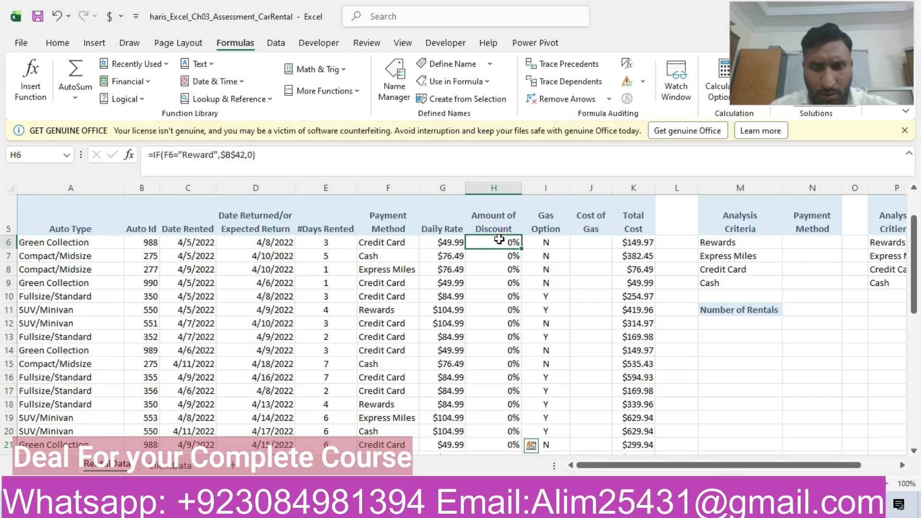
mouse_move(519, 251)
mouse_down()
mouse_move(519, 453)
mouse_move(513, 433)
mouse_up()
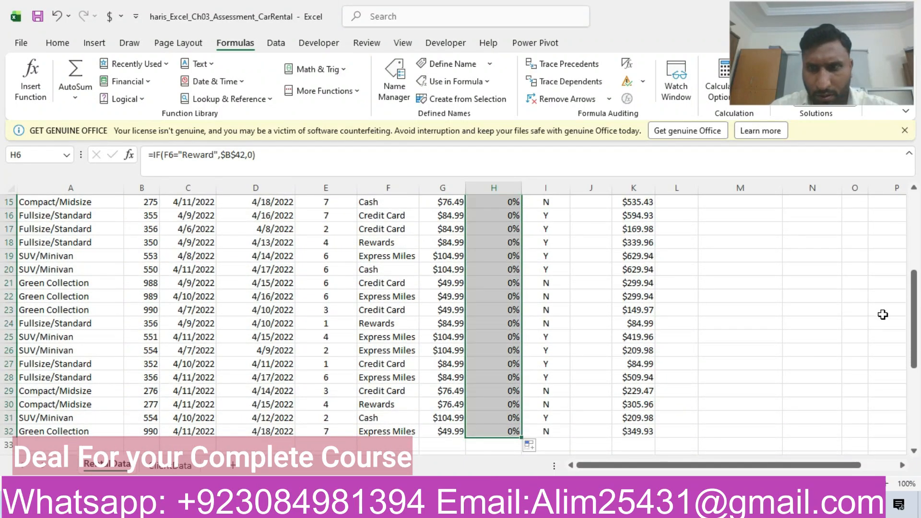
drag(917, 336, 917, 226)
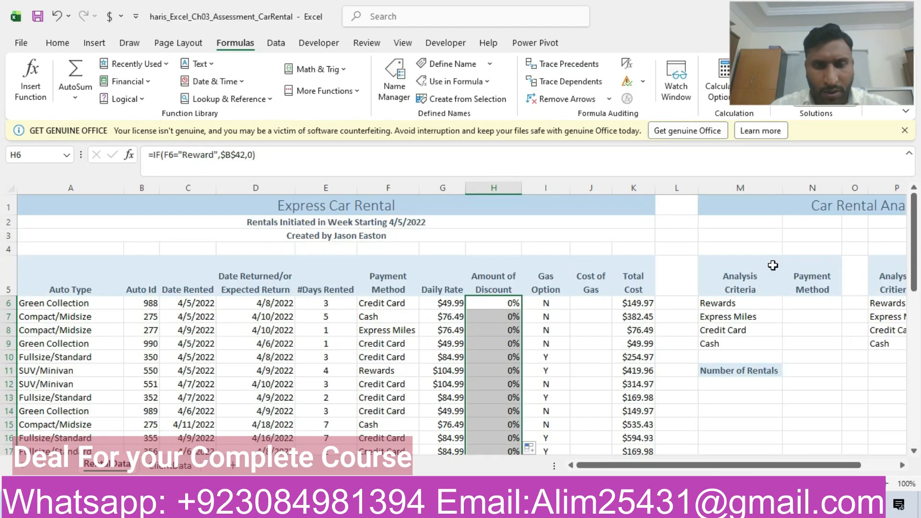
Correct the payment method text in the H6 formula to "Rewards".
click(486, 306)
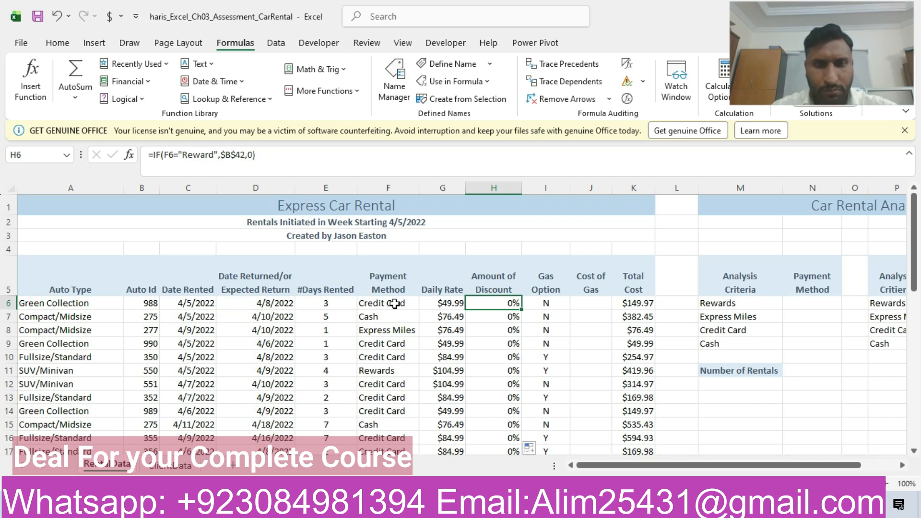
click(185, 156)
key(BackSpace)
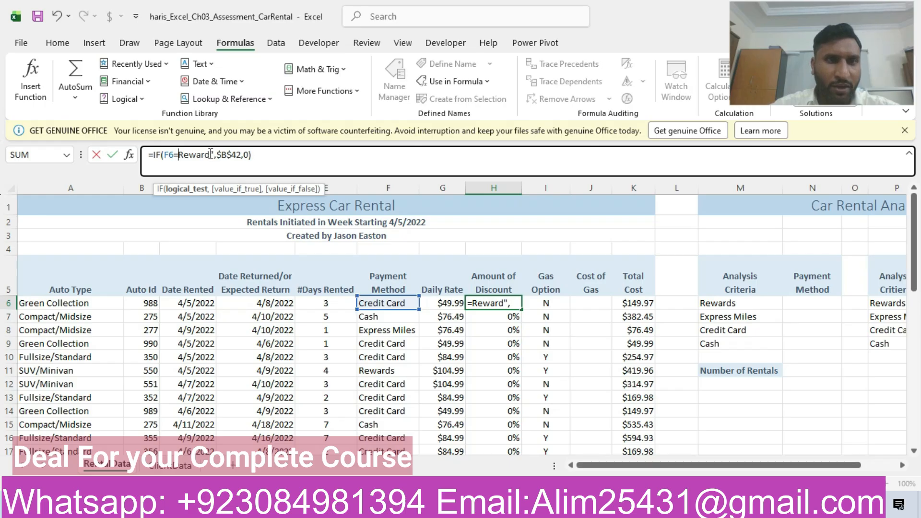
text(")
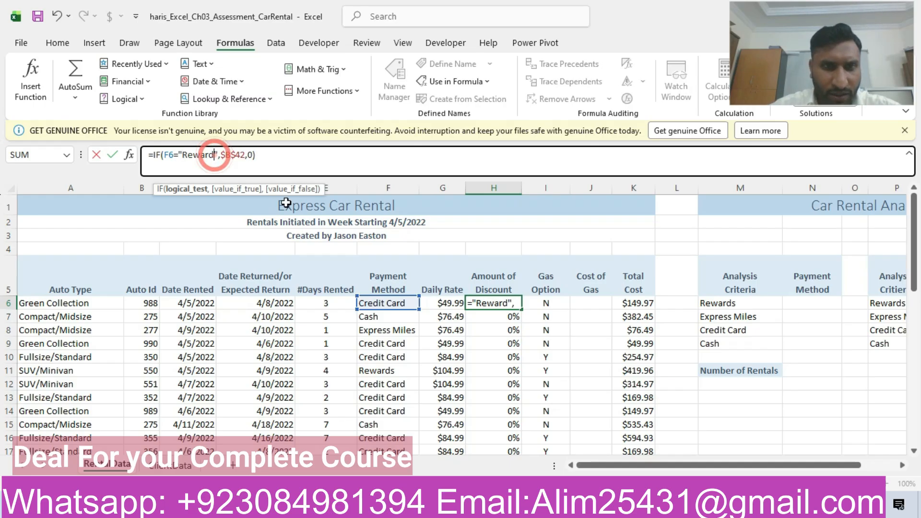
text(s)
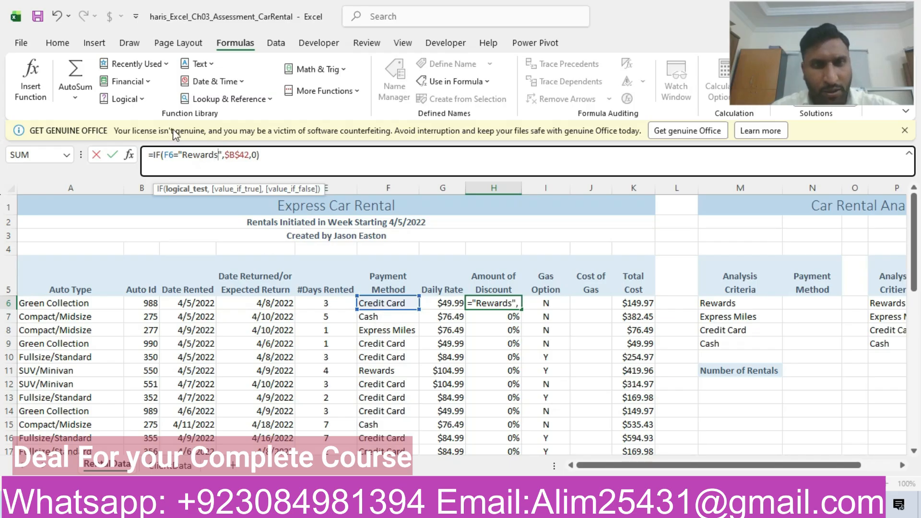
key(Return)
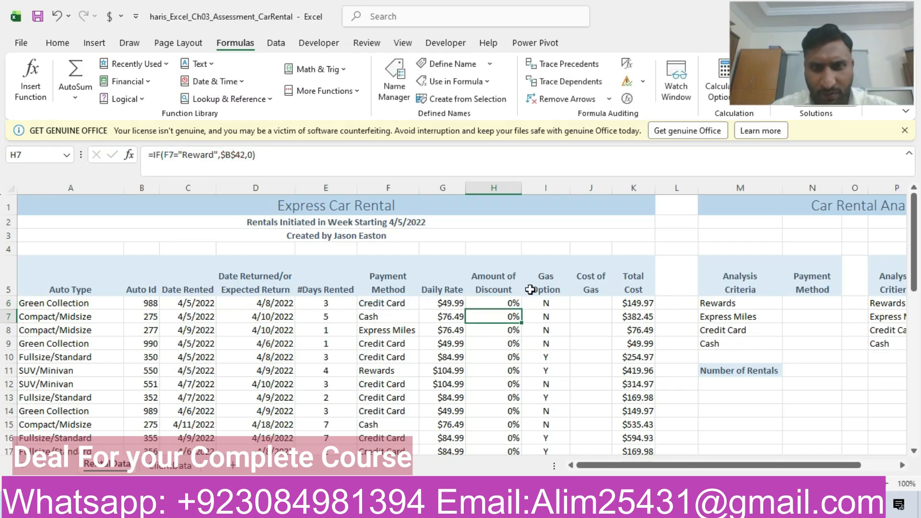
Fill the H6 formula that tests for "Rewards" down the rental rows of the Amount of Discount column.
click(515, 303)
drag(522, 310, 518, 452)
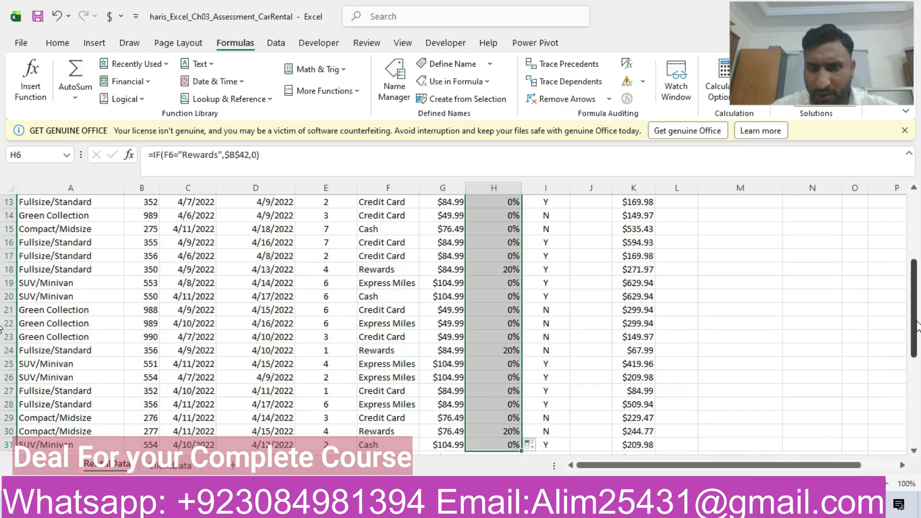
drag(914, 310, 908, 261)
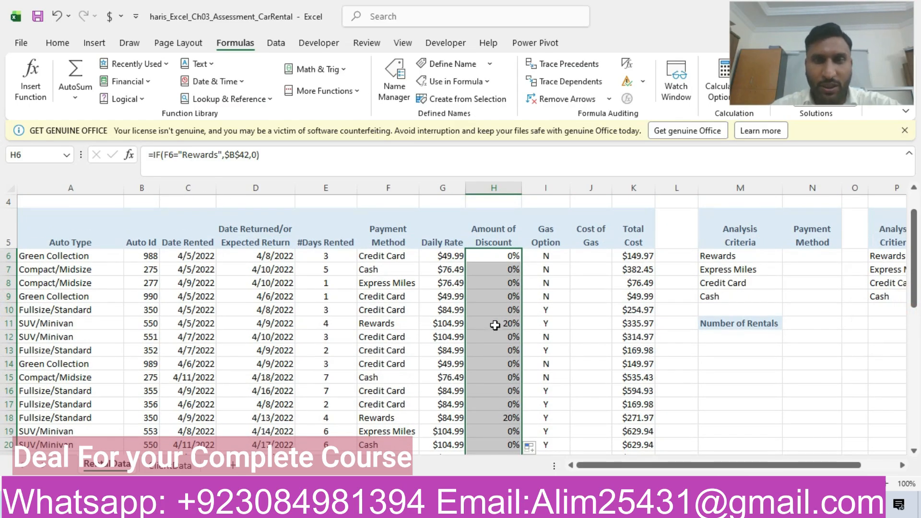
click(204, 155)
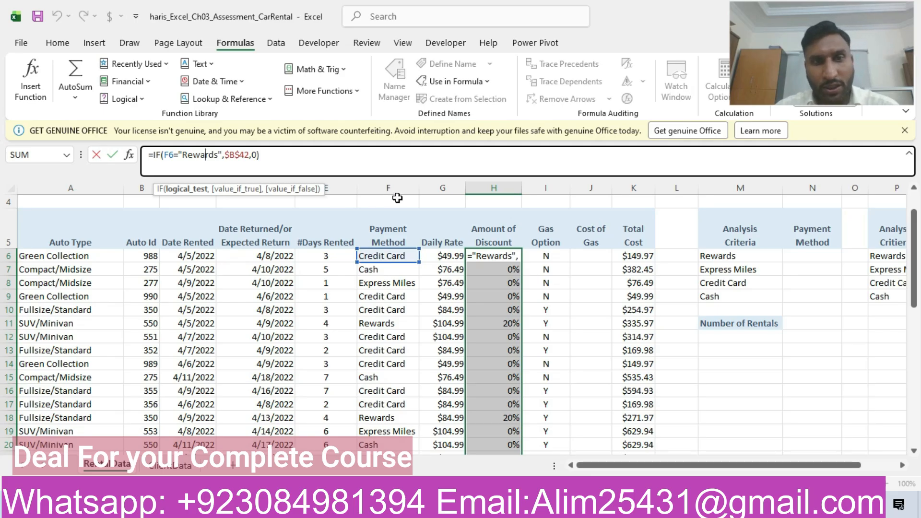
key(Return)
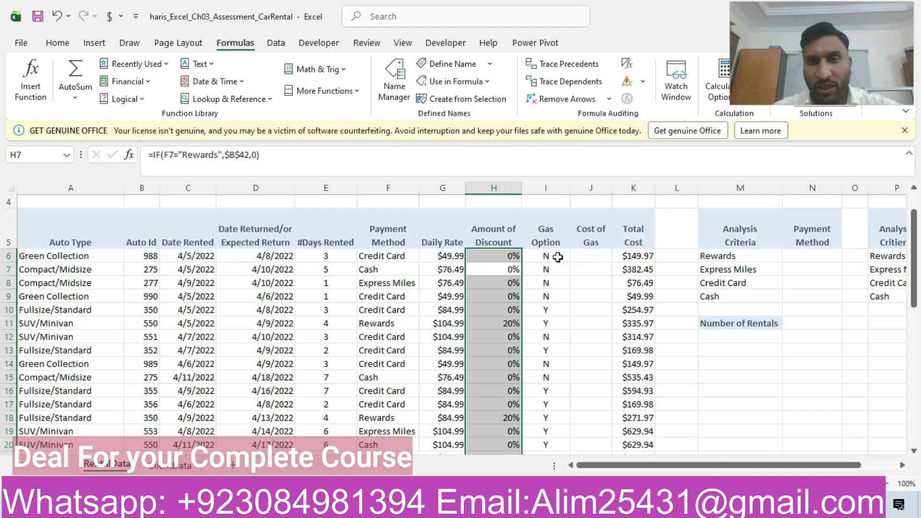
Switch to the Word instructions and highlight the whole step 7 row in yellow.
click(617, 504)
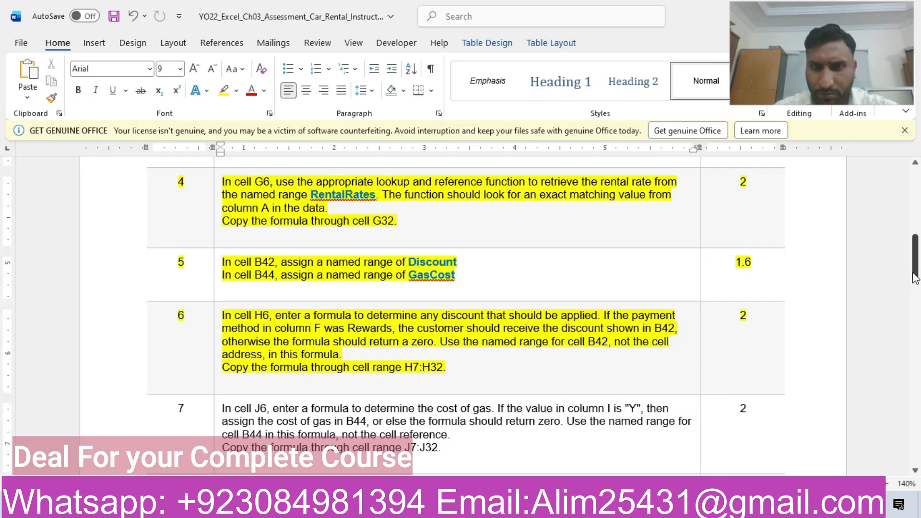
scroll(510, 359, down, 4)
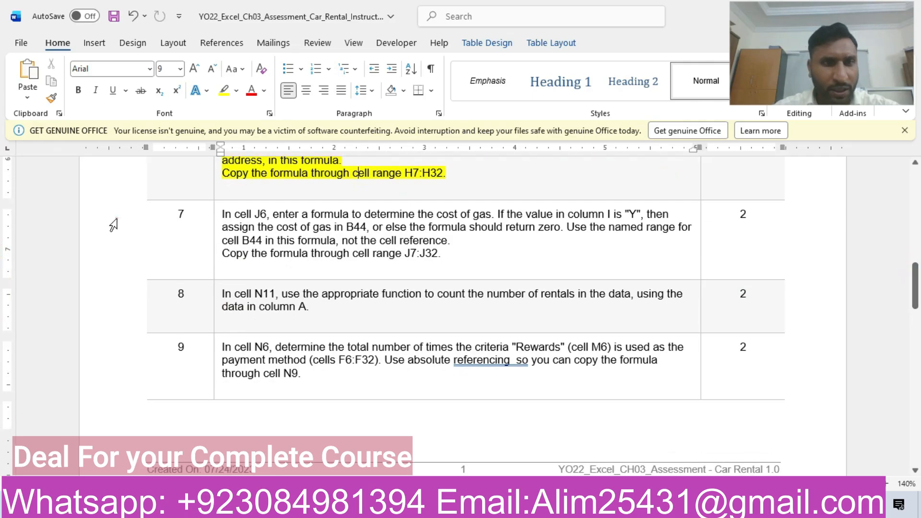
click(113, 225)
click(207, 195)
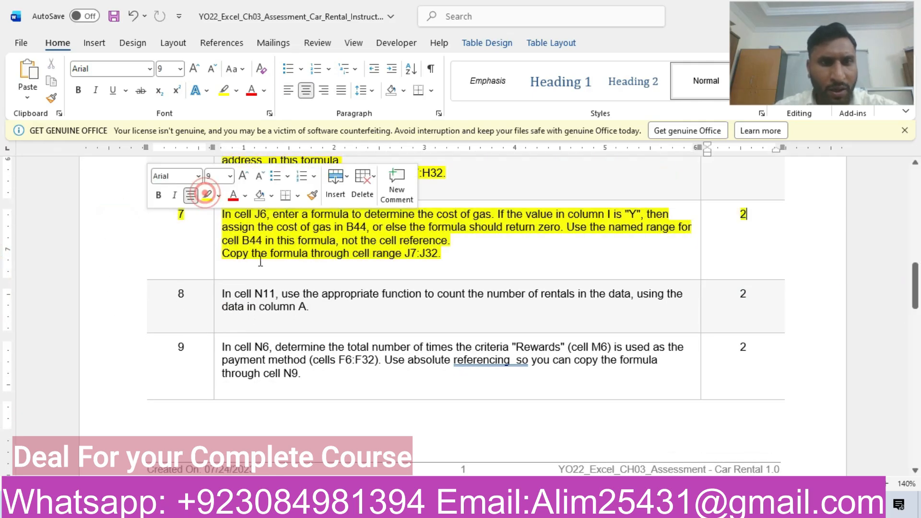
click(275, 237)
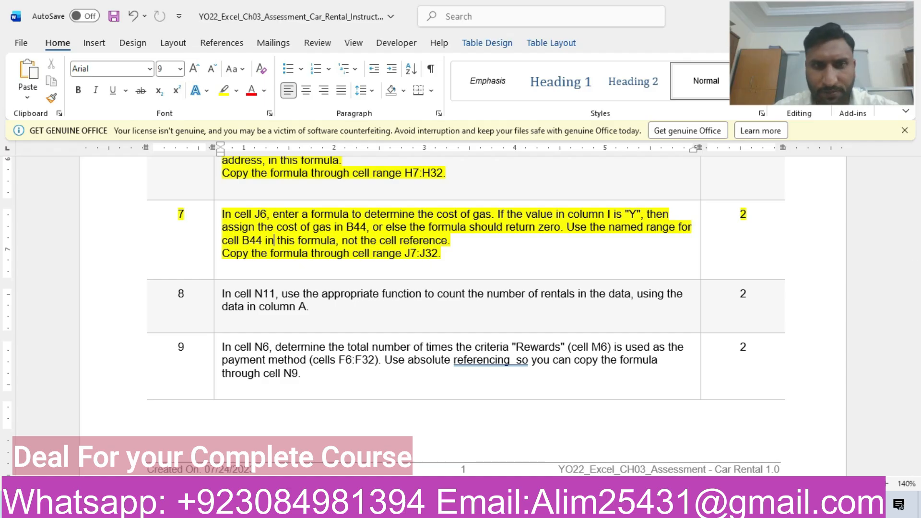
Switch to the Excel workbook and start an IF formula in J6 that tests whether I6 equals "Y".
click(512, 504)
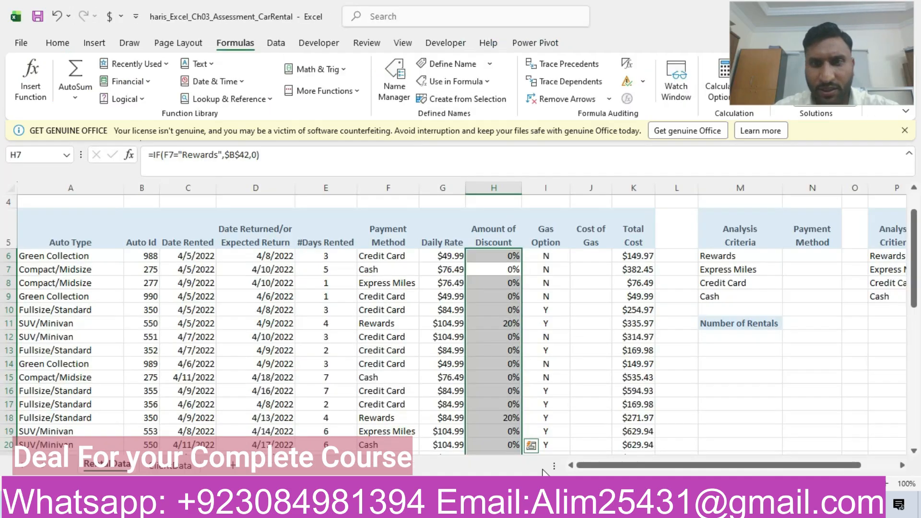
click(590, 256)
text(=if)
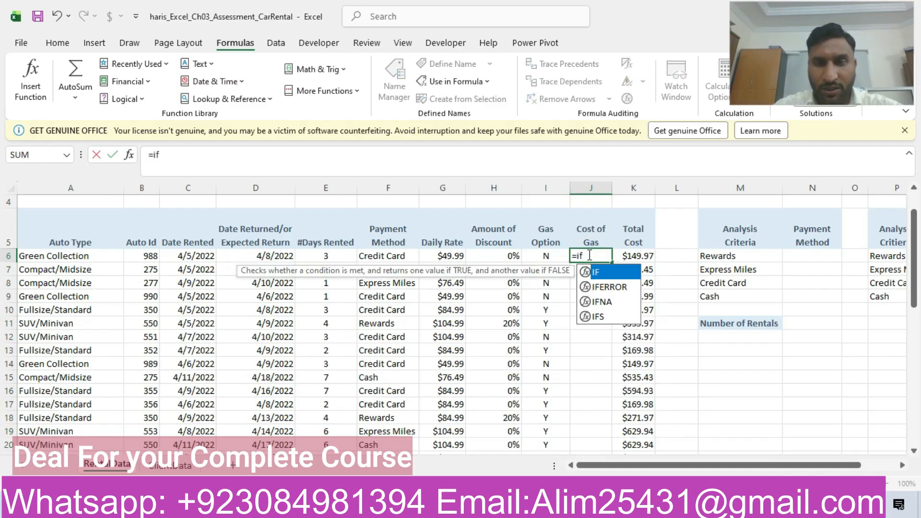
text())
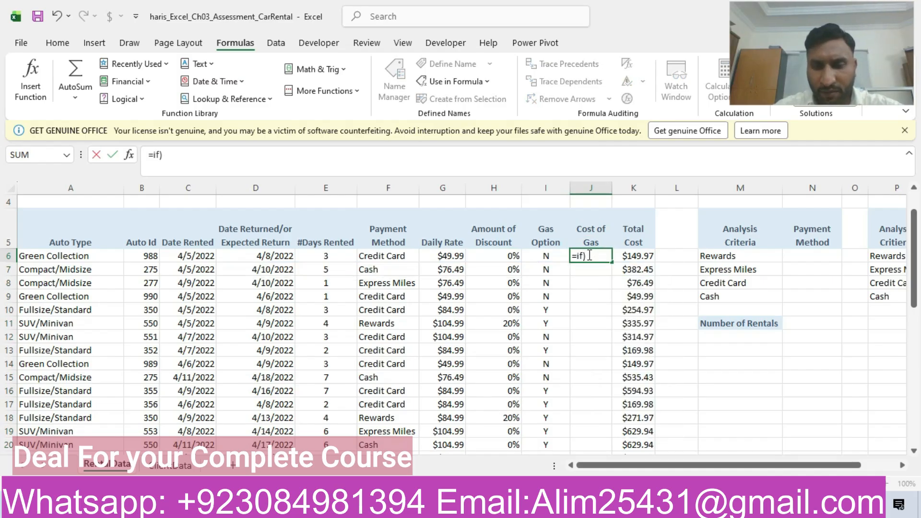
key(BackSpace)
text(()
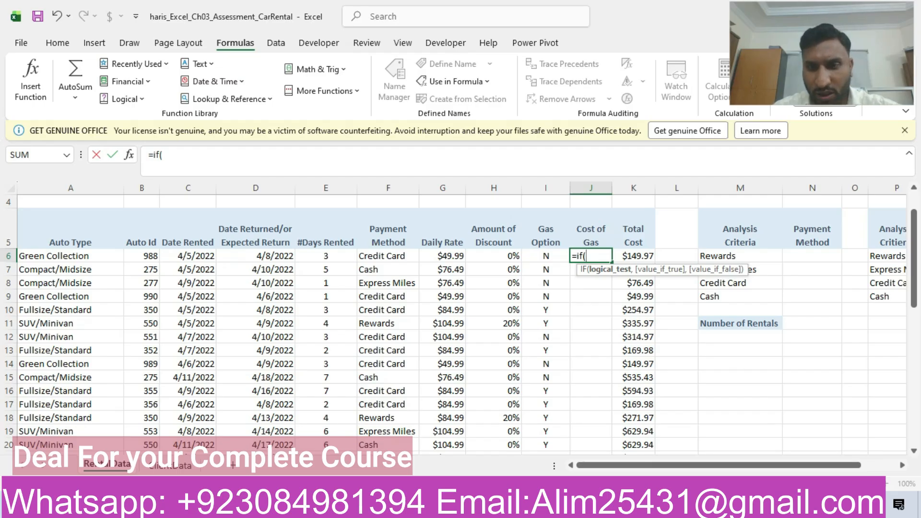
key(alt+Tab)
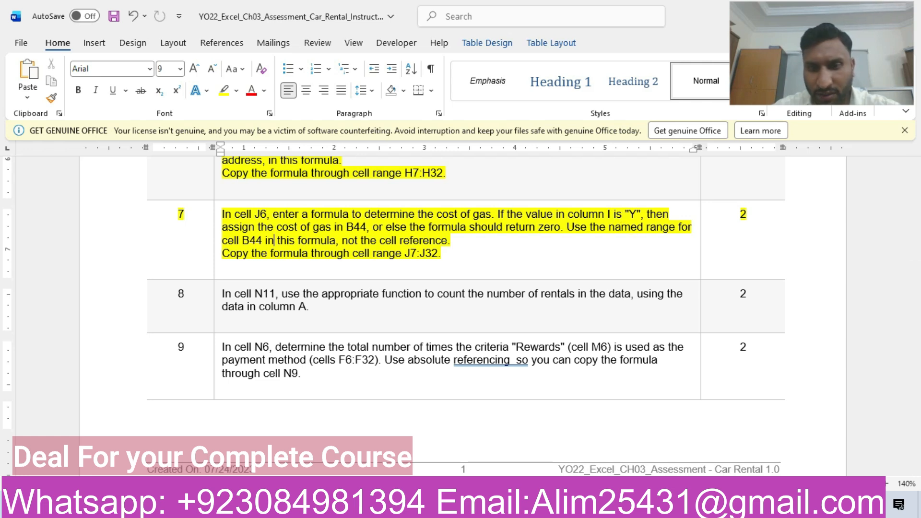
key(alt+Tab)
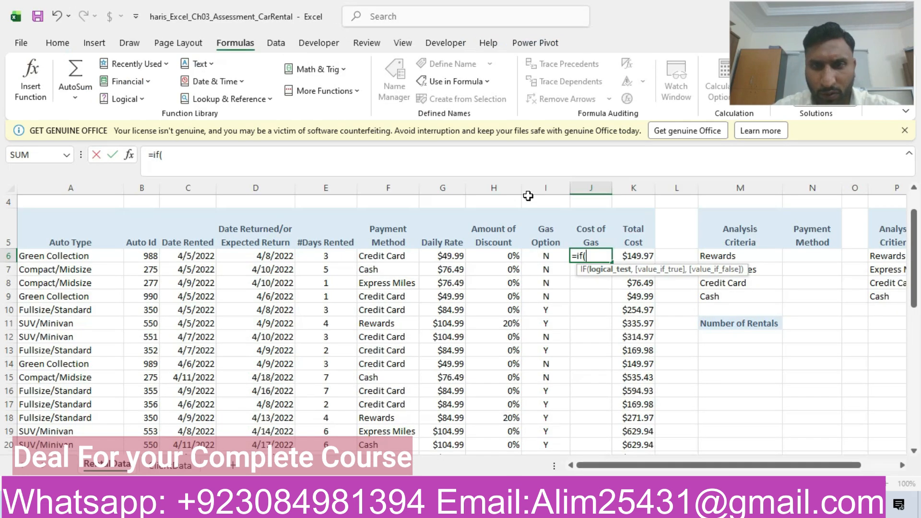
click(534, 253)
text(=)
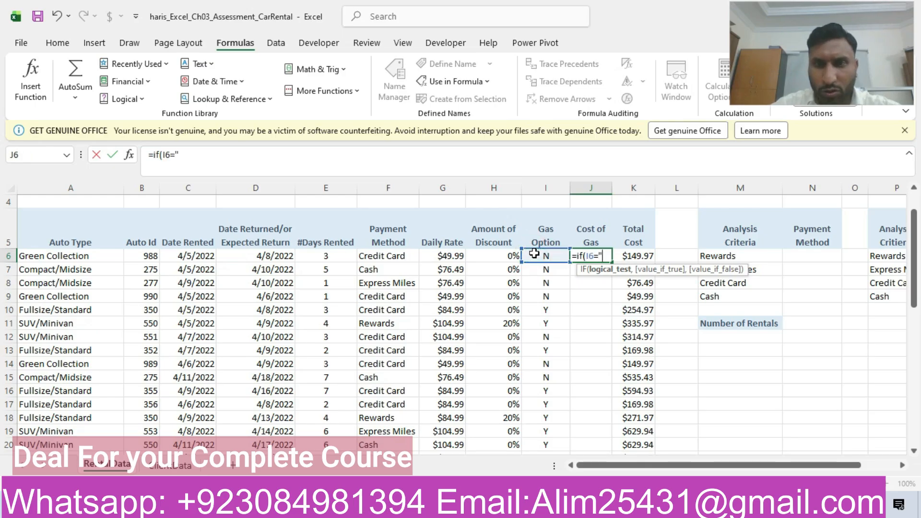
text("Y")
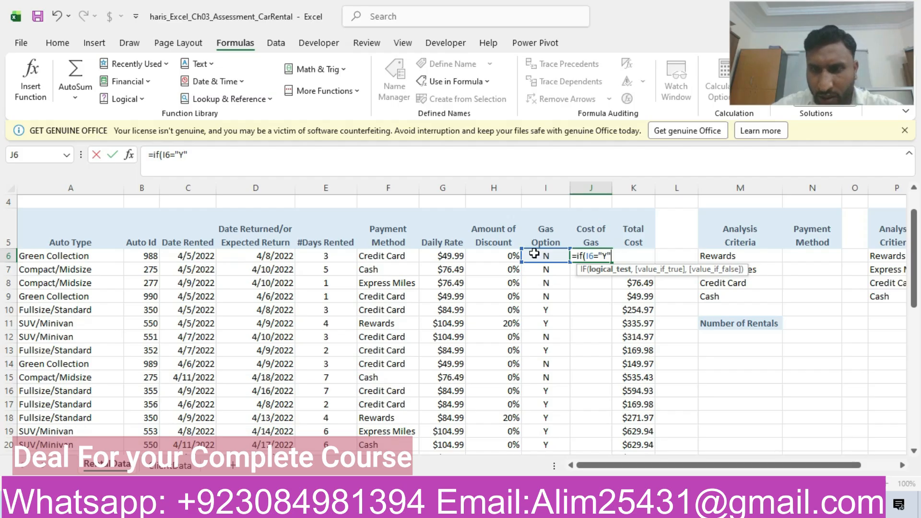
text(,)
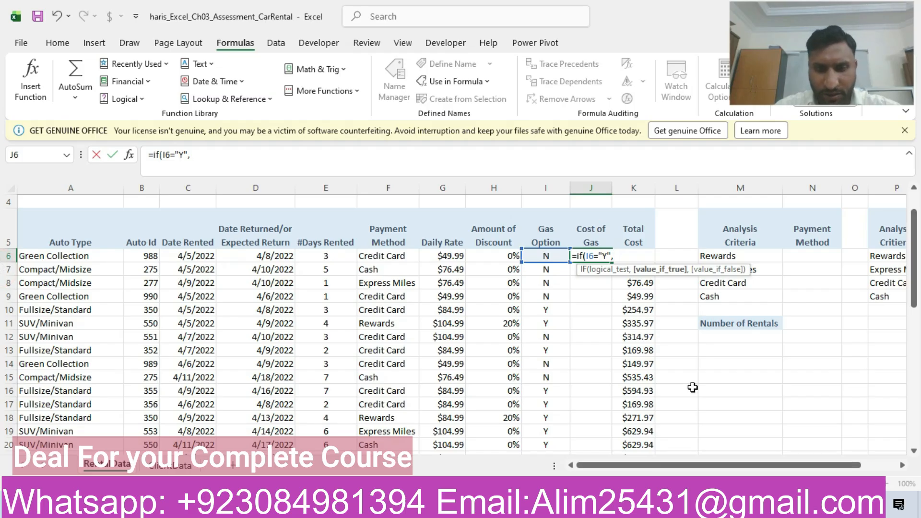
Complete the J6 formula with the named range GasCost as the true result and "0" as the false result.
text(b)
key(BackSpace)
text(gas)
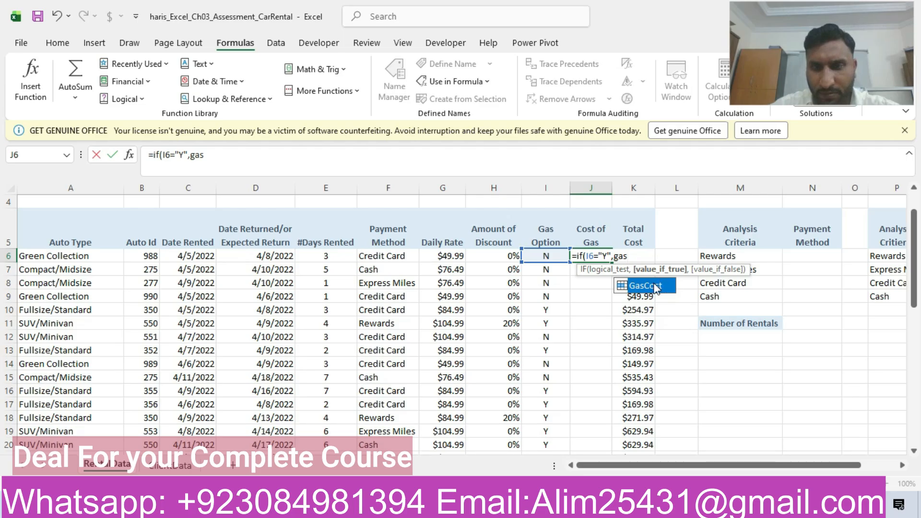
double_click(656, 286)
text(,)
click(676, 505)
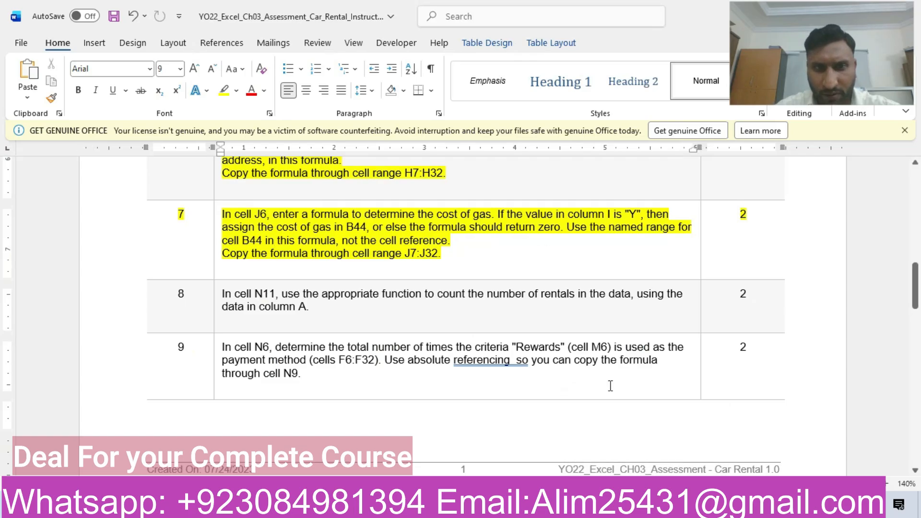
click(691, 505)
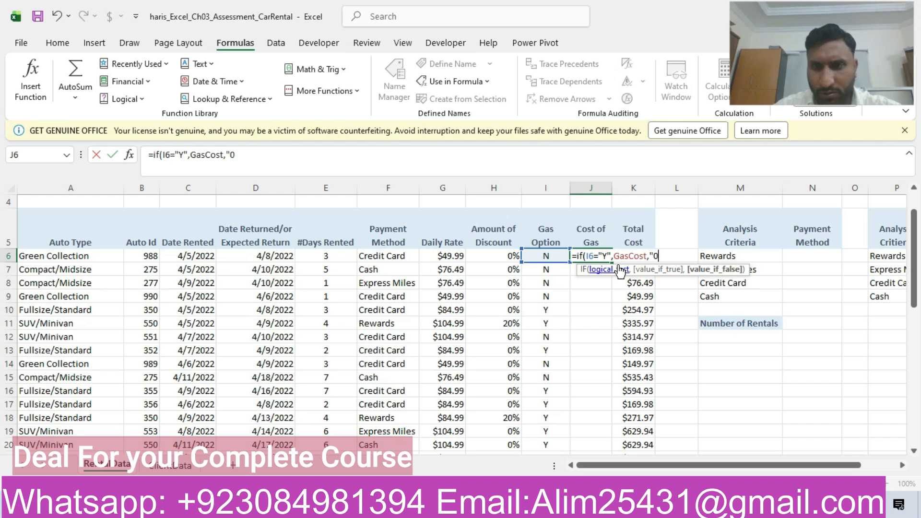
text())
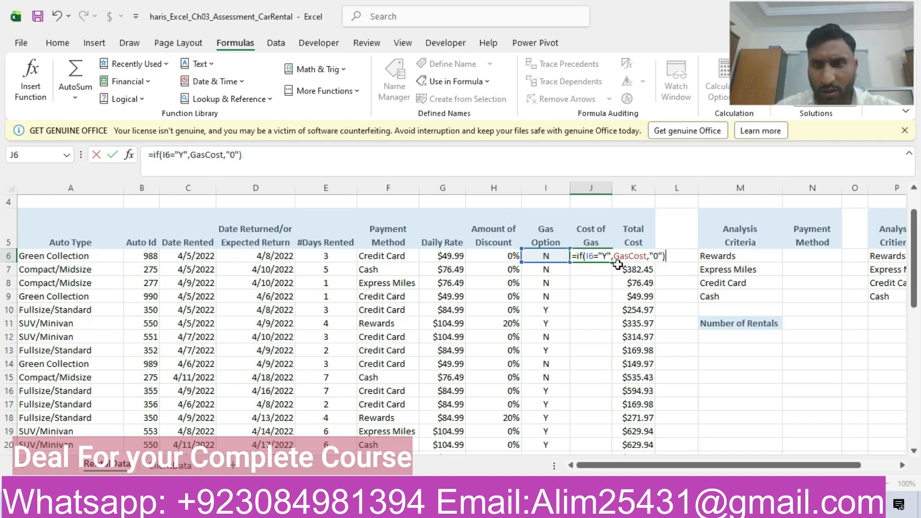
key(Return)
Fill the J6 gas cost formula with the quoted "0" down through J32.
click(592, 260)
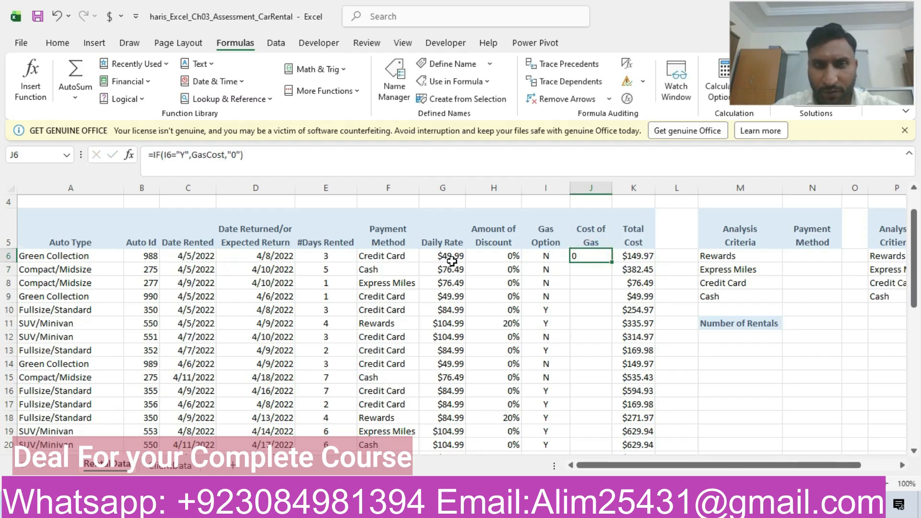
click(549, 255)
click(587, 258)
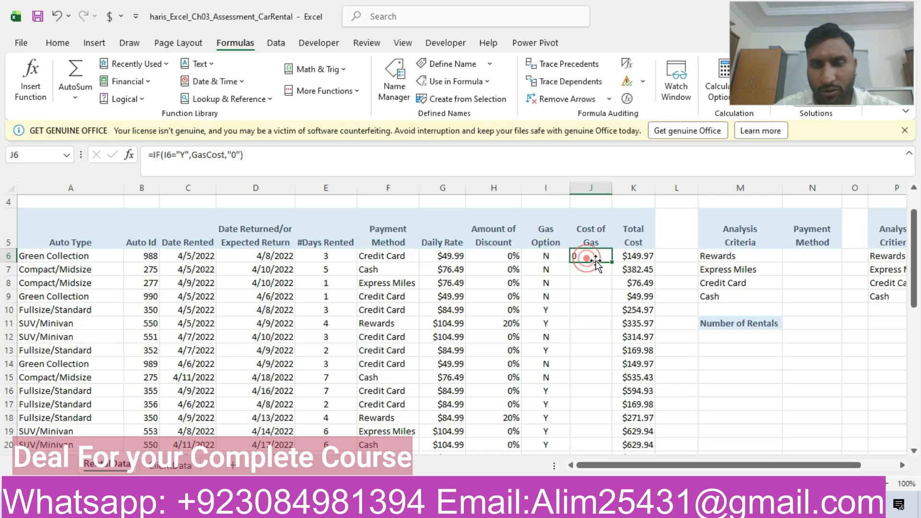
drag(608, 260, 602, 438)
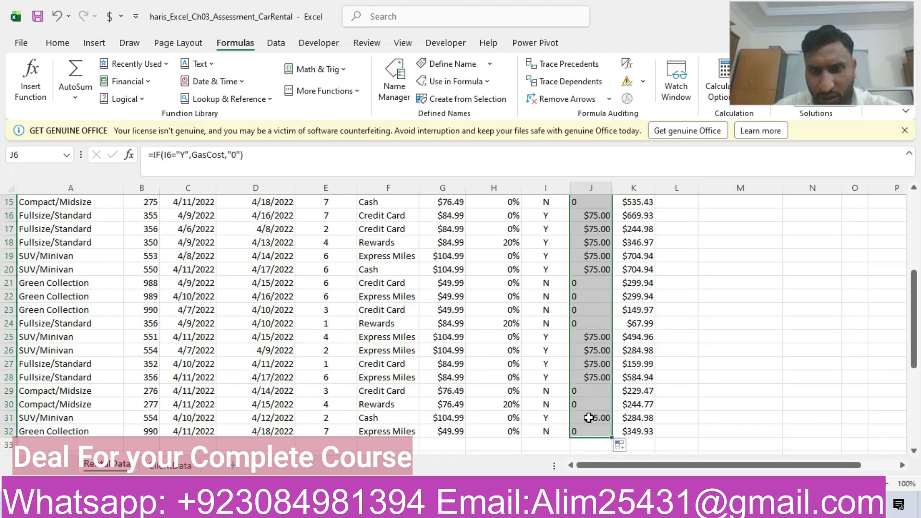
click(588, 418)
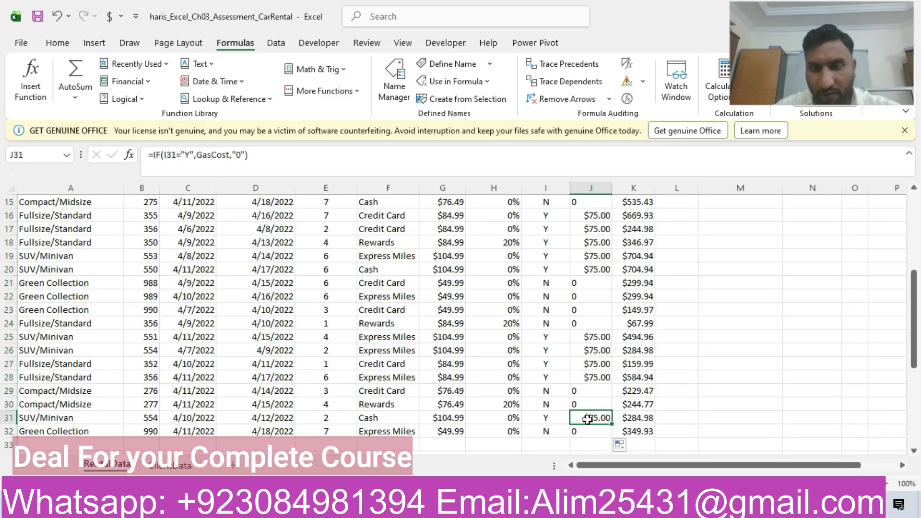
Try to remove the quotation marks around the 0 in the J6 formula.
drag(914, 342, 914, 265)
click(580, 304)
click(231, 156)
key(BackSpace)
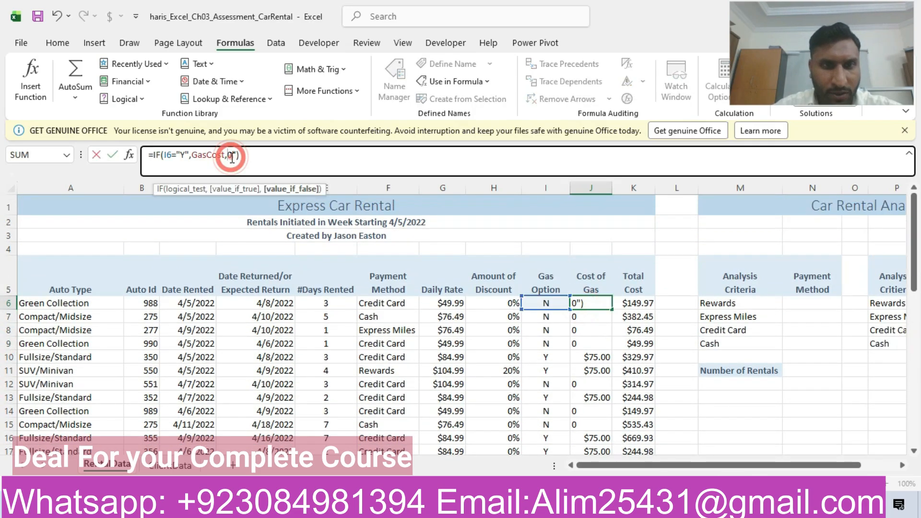
click(236, 156)
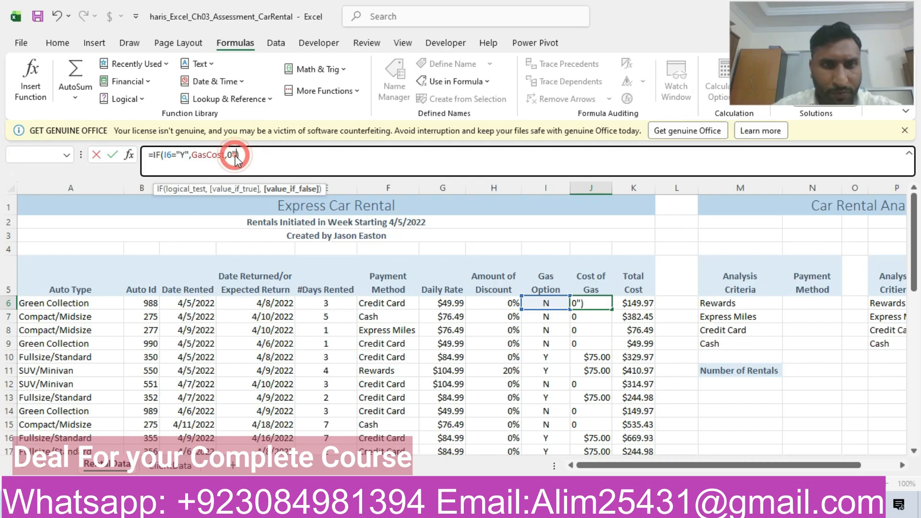
key(Return)
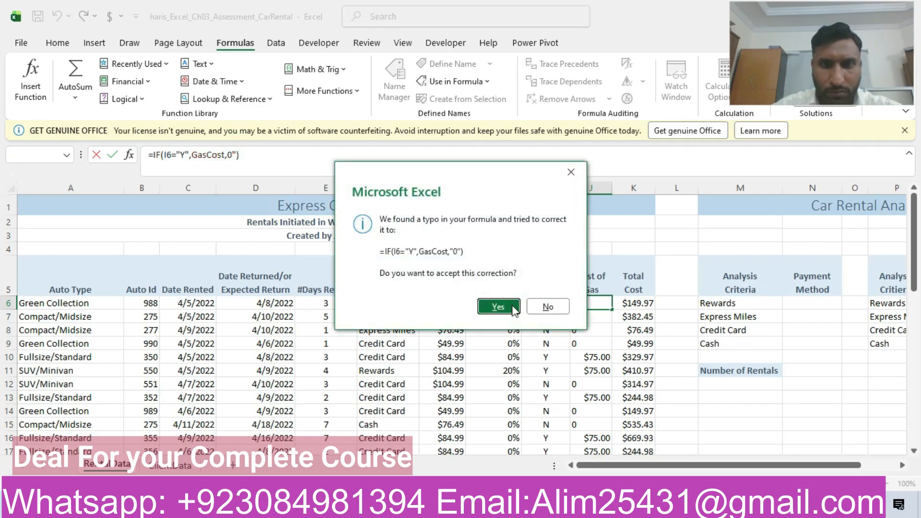
click(498, 306)
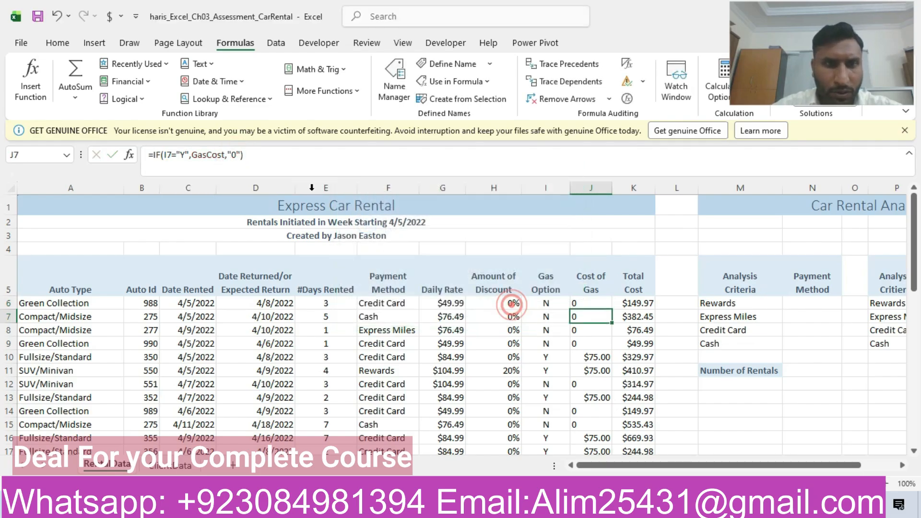
Remove both quotation marks around the 0 in the J7 formula.
click(233, 156)
key(BackSpace)
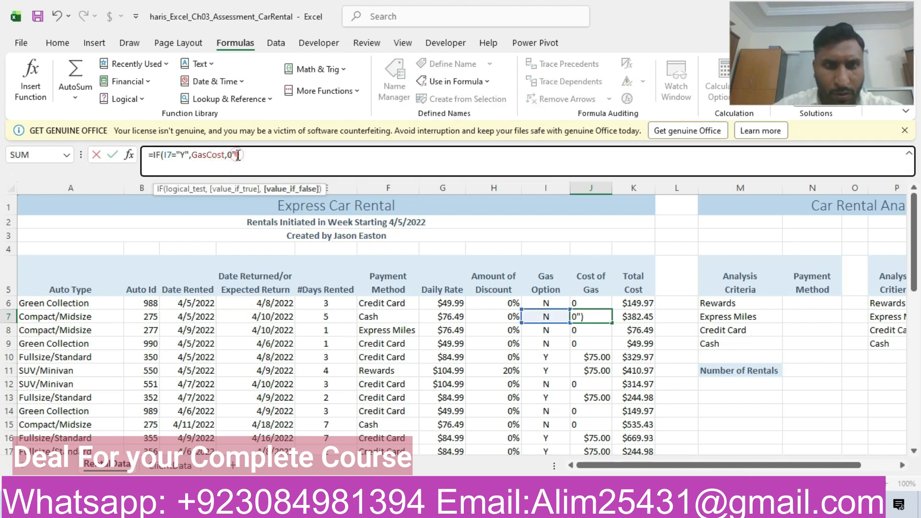
key(Delete)
key(Return)
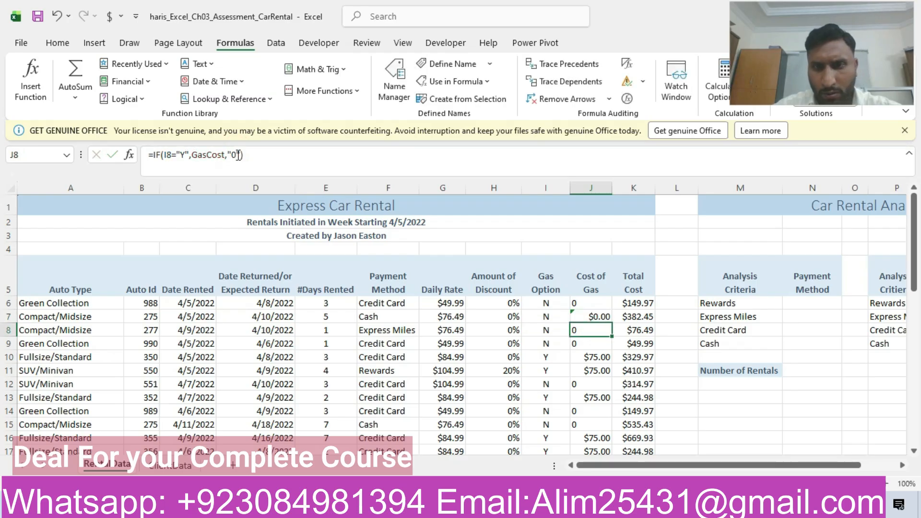
Correct the J6 formula to =IF(I6="Y",GasCost,0) and fill it down the rental rows of the Cost of Gas column.
click(591, 306)
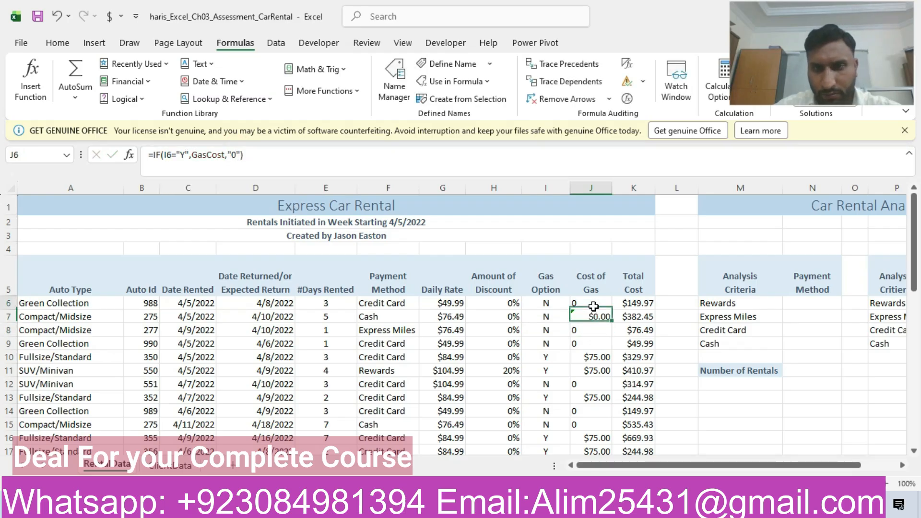
click(233, 155)
key(BackSpace)
key(Delete)
key(Return)
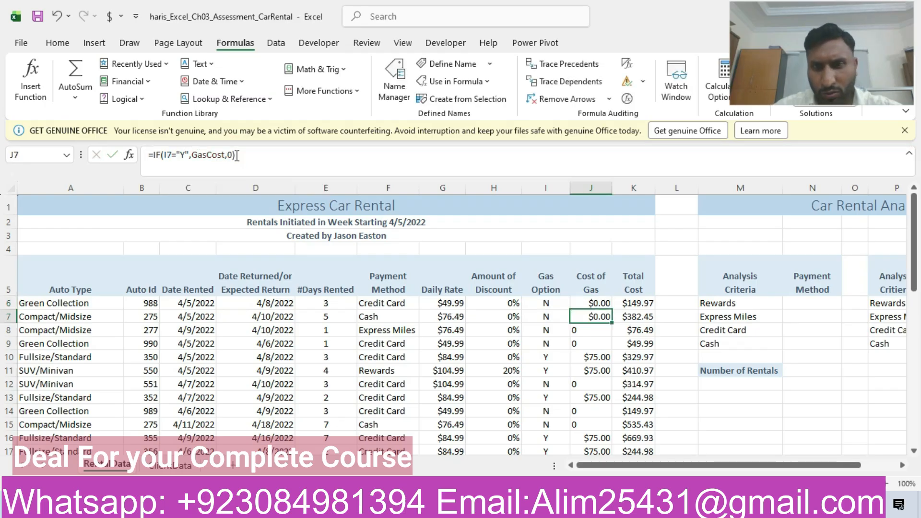
mouse_move(597, 302)
mouse_down()
mouse_move(608, 341)
mouse_move(604, 450)
mouse_move(576, 433)
mouse_move(592, 499)
mouse_move(600, 433)
mouse_up()
Highlight the step 8 row of the Word instructions in yellow and return to the rental data in Excel.
key(alt+Tab)
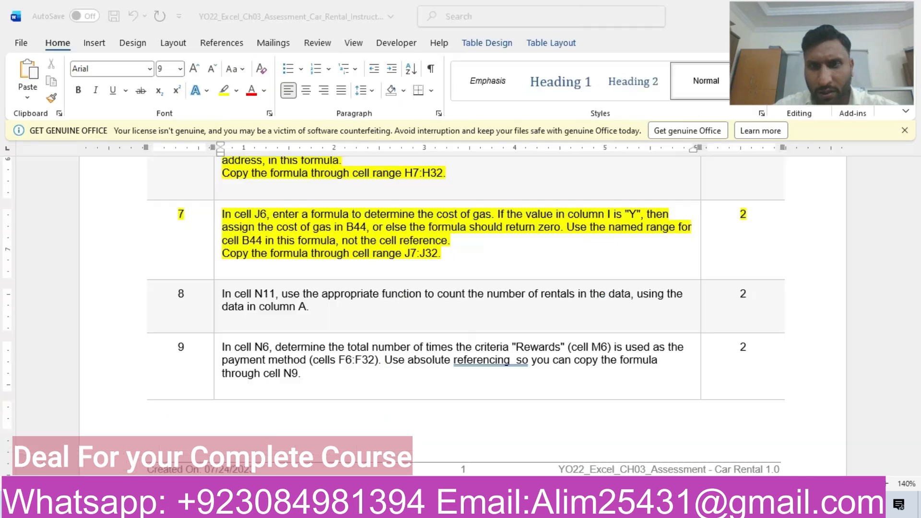
click(95, 316)
click(205, 287)
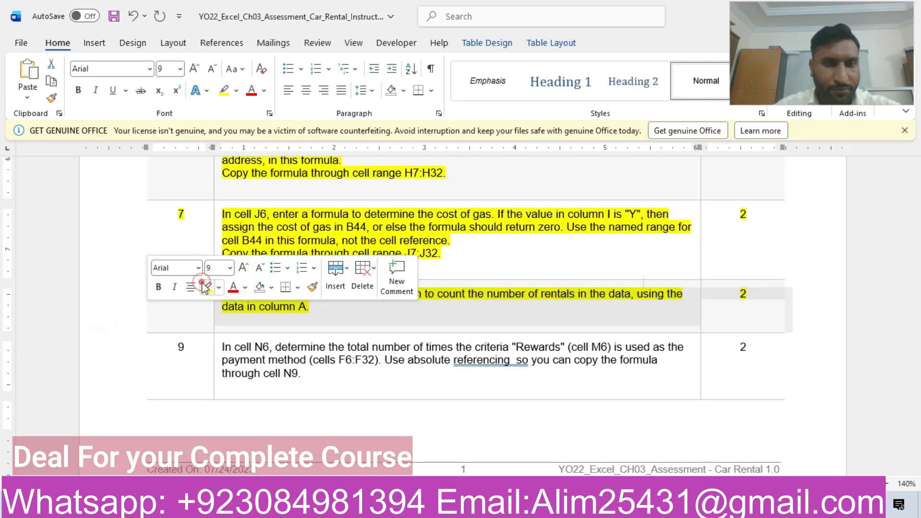
click(366, 322)
click(366, 322)
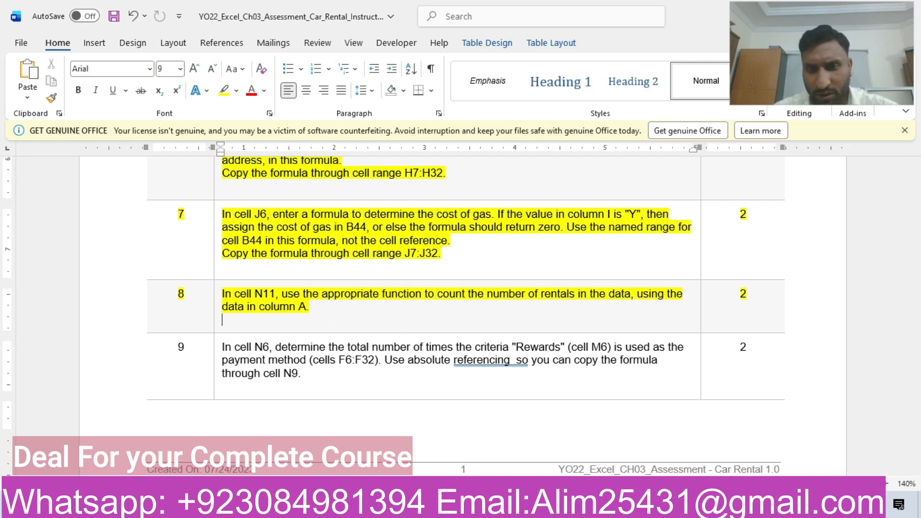
key(alt+Tab)
drag(915, 315, 918, 238)
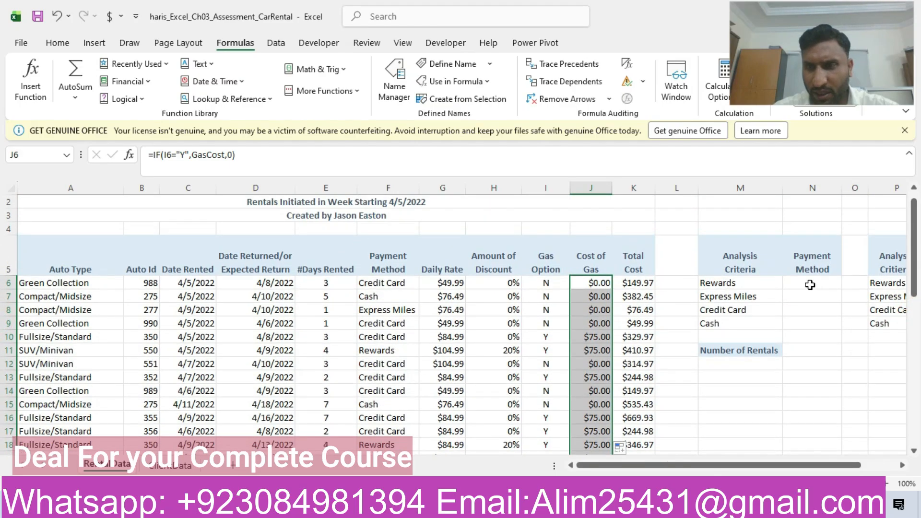
click(810, 285)
text(=)
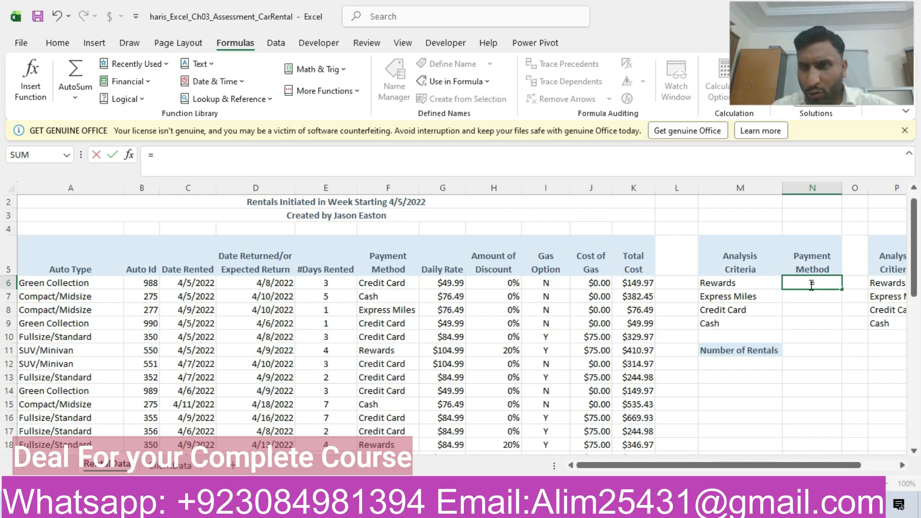
key(BackSpace)
Enter =COUNT(A6:A32) in cell N11 beside the Number of Rentals label.
click(809, 348)
text(=c)
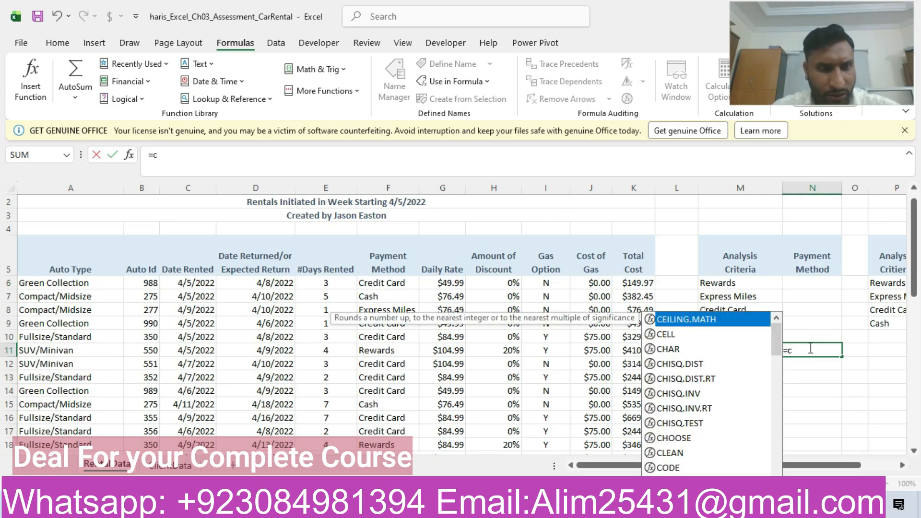
text(ount)
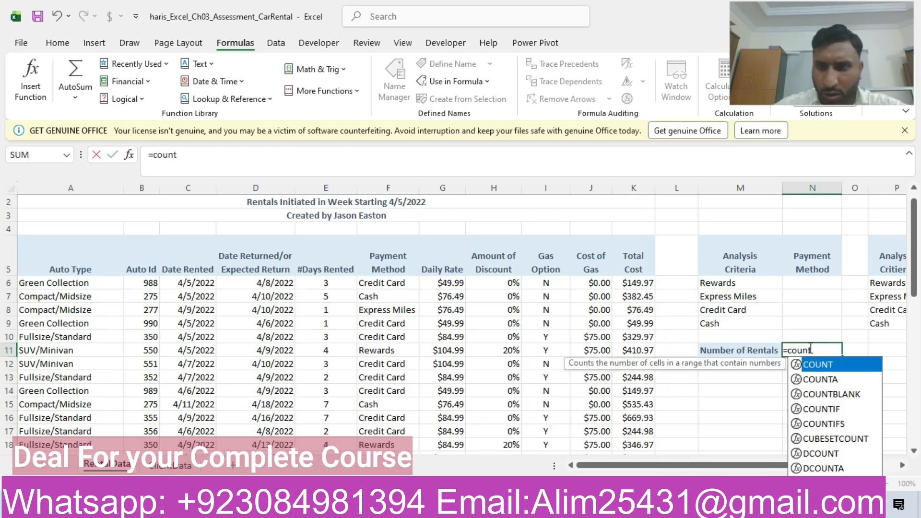
text(()
key(BackSpace)
text(()
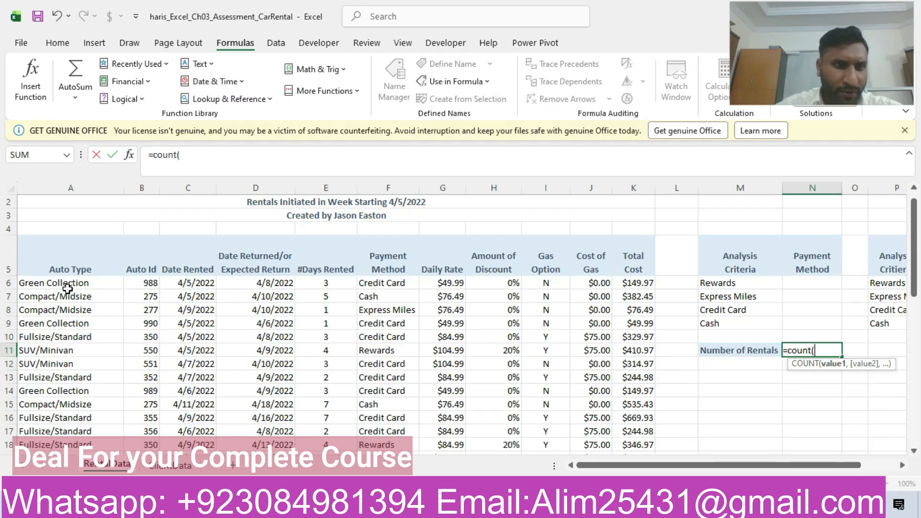
drag(67, 286, 57, 377)
text())
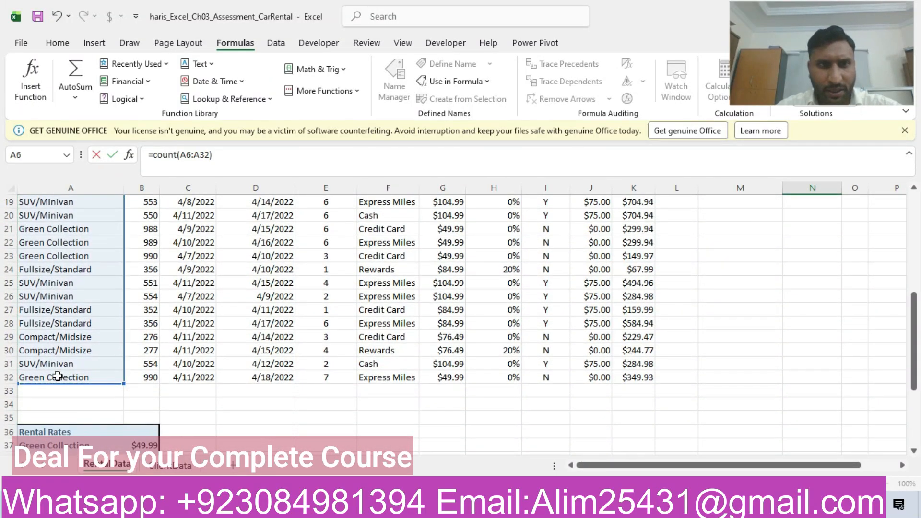
key(Return)
Recheck the step 8 instruction in Word and change the N11 formula to =COUNTA(A6:A32).
drag(914, 326, 918, 283)
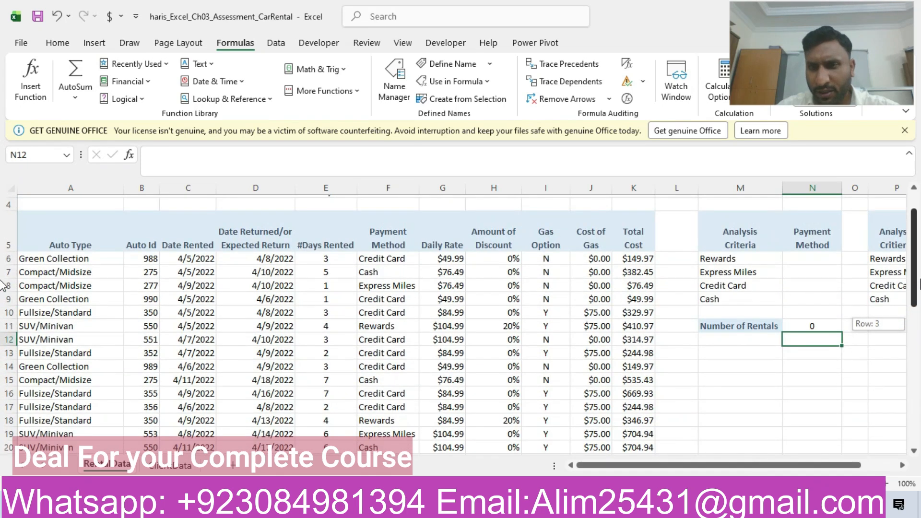
click(811, 322)
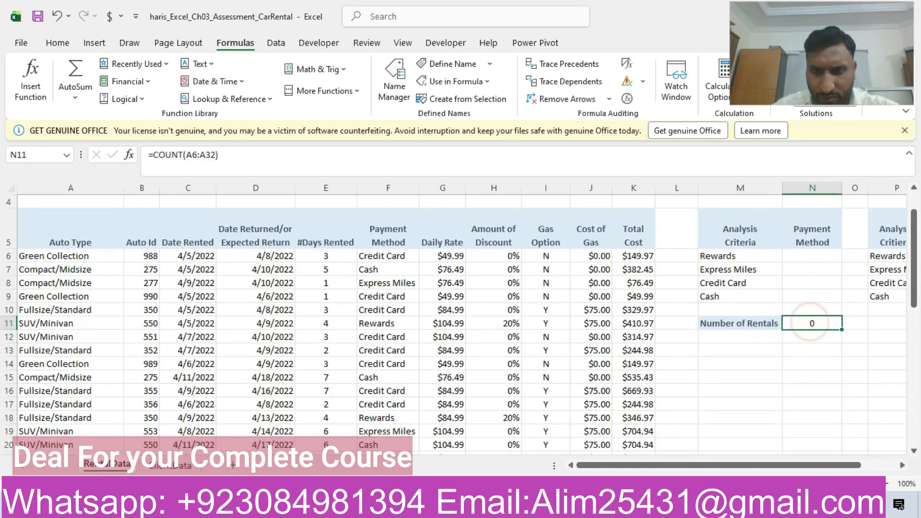
key(alt+Tab)
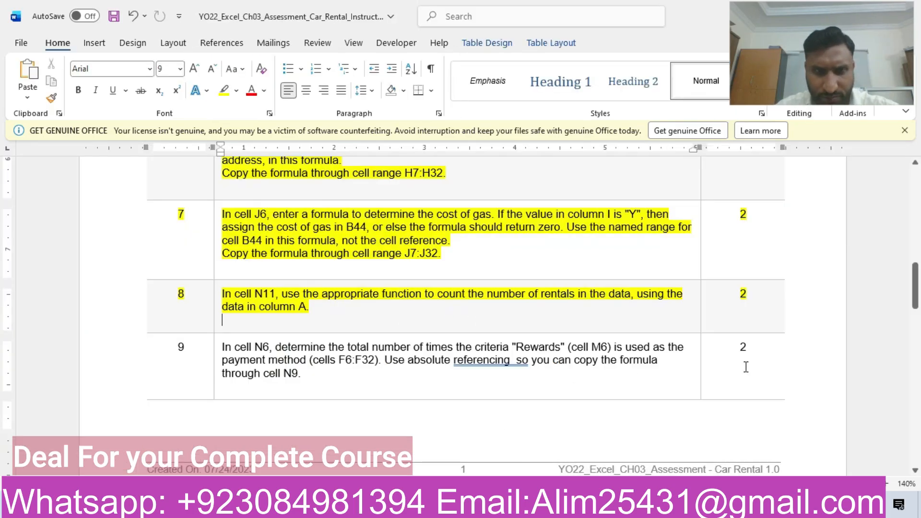
key(alt+Tab)
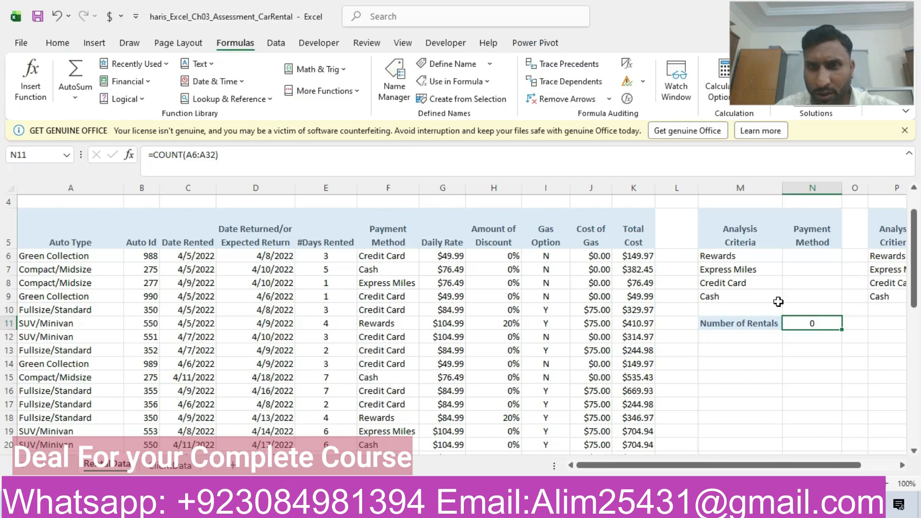
click(184, 157)
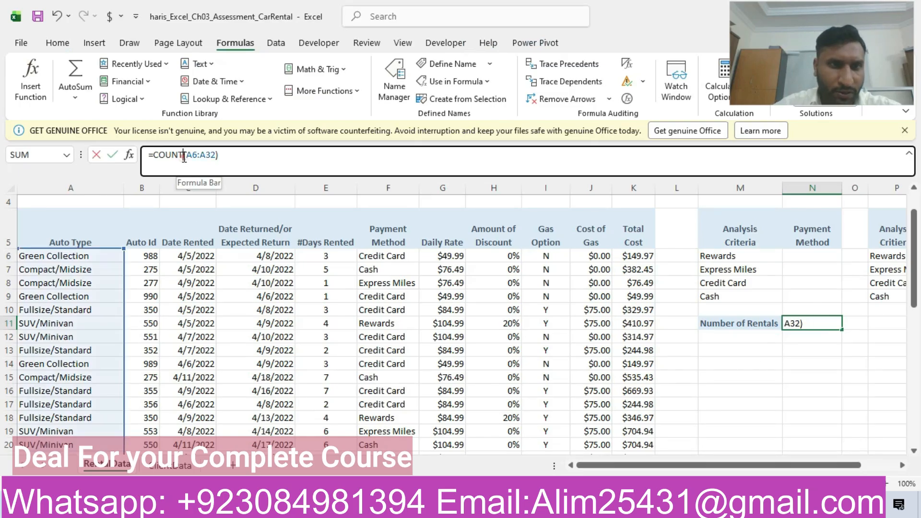
text(A)
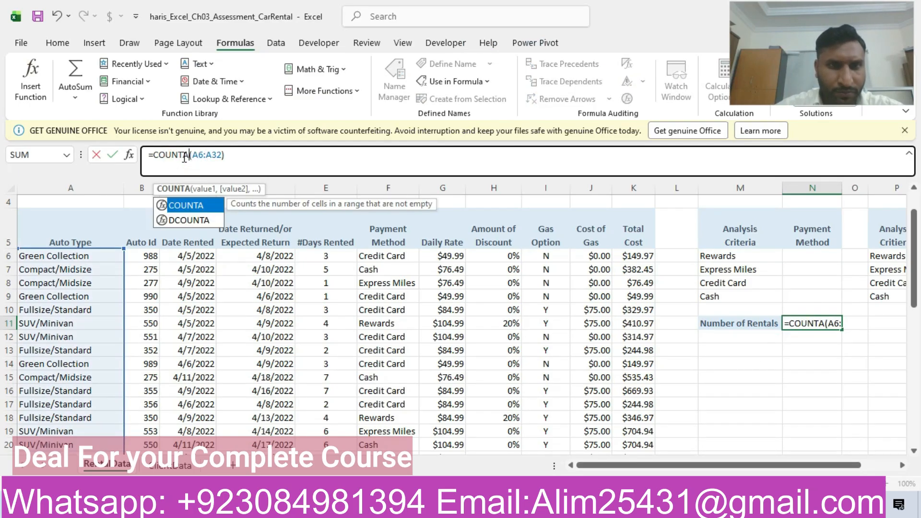
key(Return)
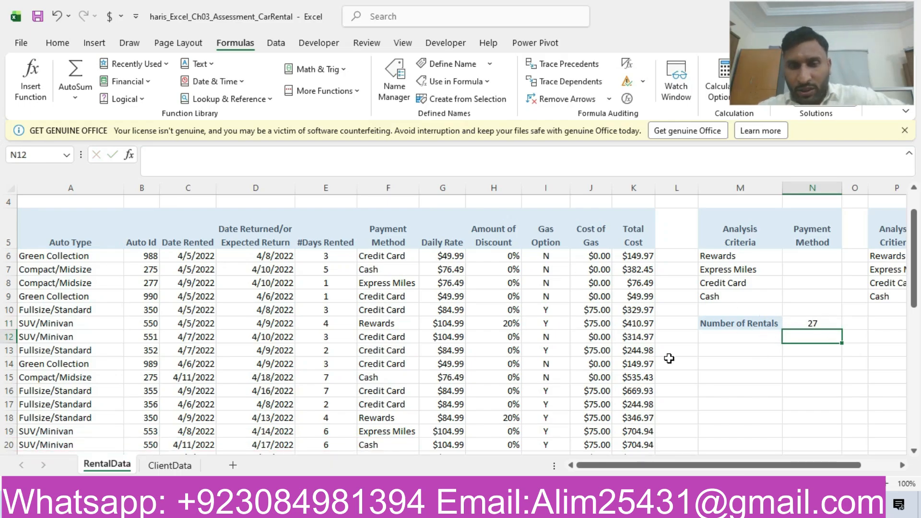
Highlight the step 9 row of the Word instructions in yellow.
key(alt+Tab)
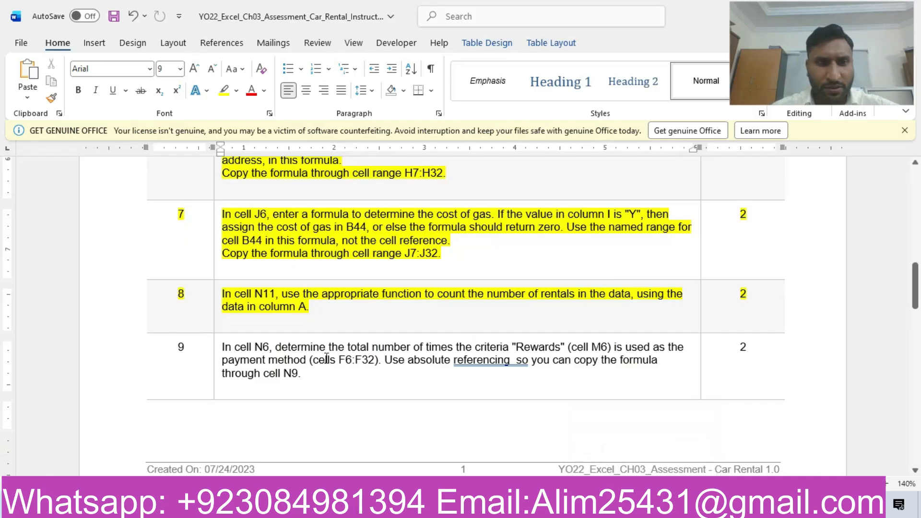
click(98, 381)
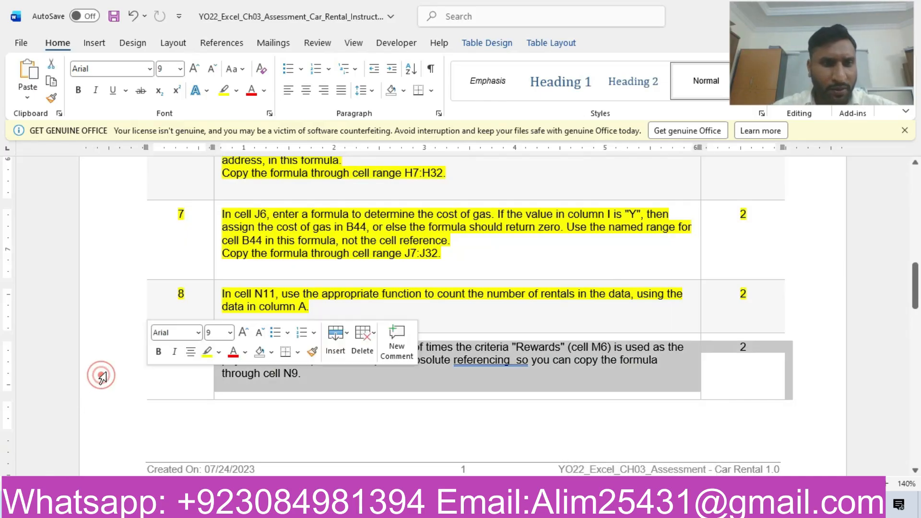
click(203, 352)
click(353, 390)
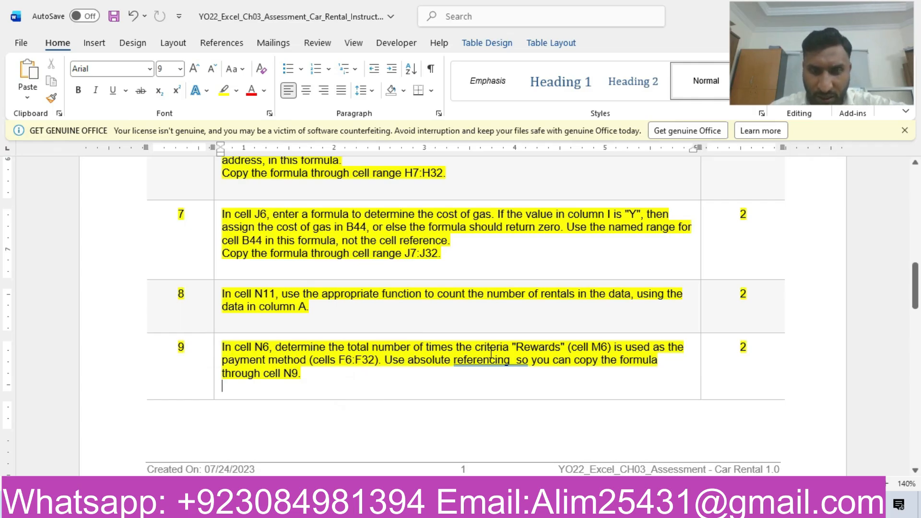
Return to the rental data in Excel and enter =COUNTIF(M6,F6:F32) in cell N6 for the Rewards payment method.
mouse_move(148, 398)
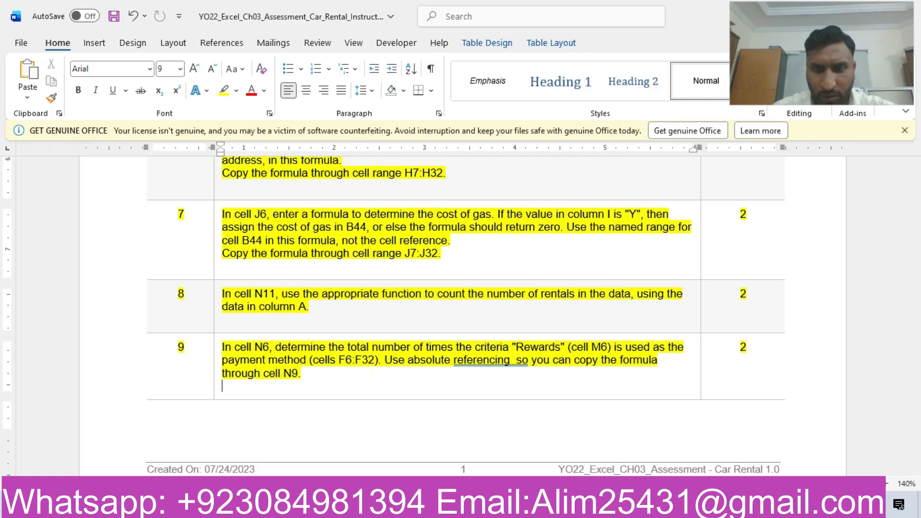
key(alt+Tab)
click(813, 256)
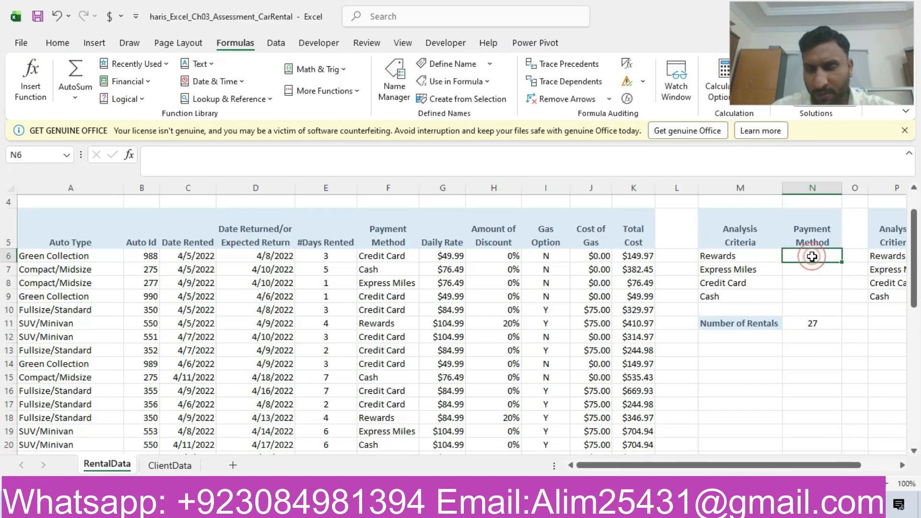
text(=coun)
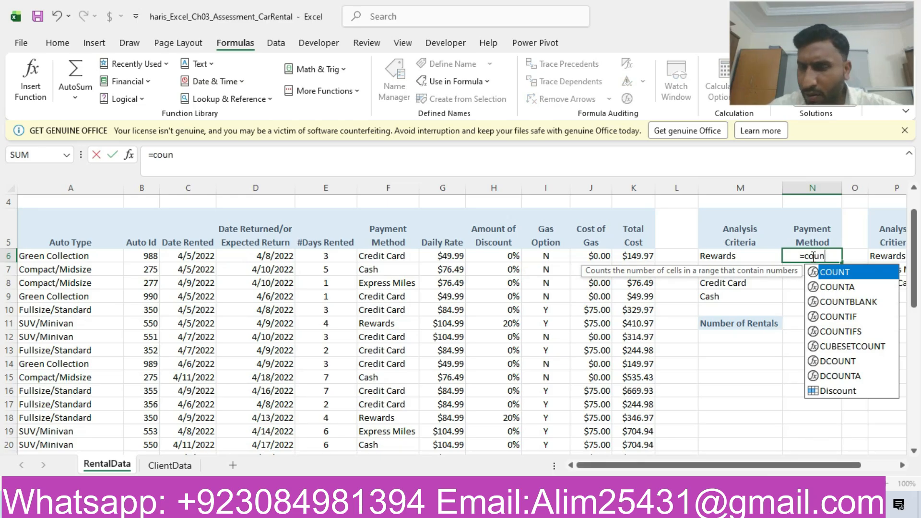
double_click(829, 317)
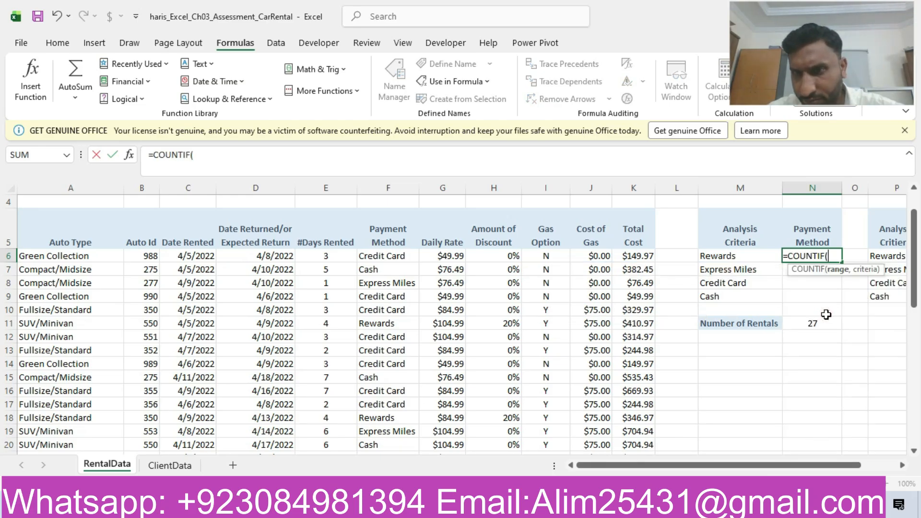
click(743, 254)
text(,)
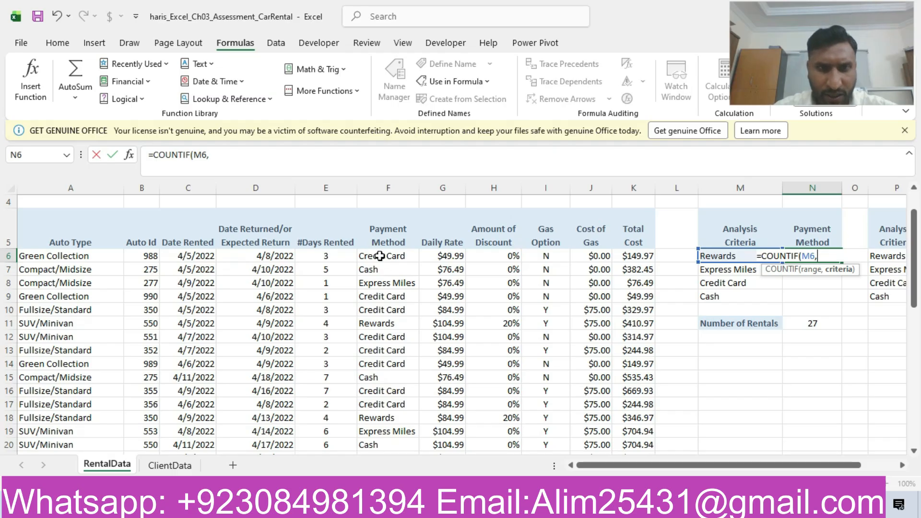
drag(381, 256, 384, 405)
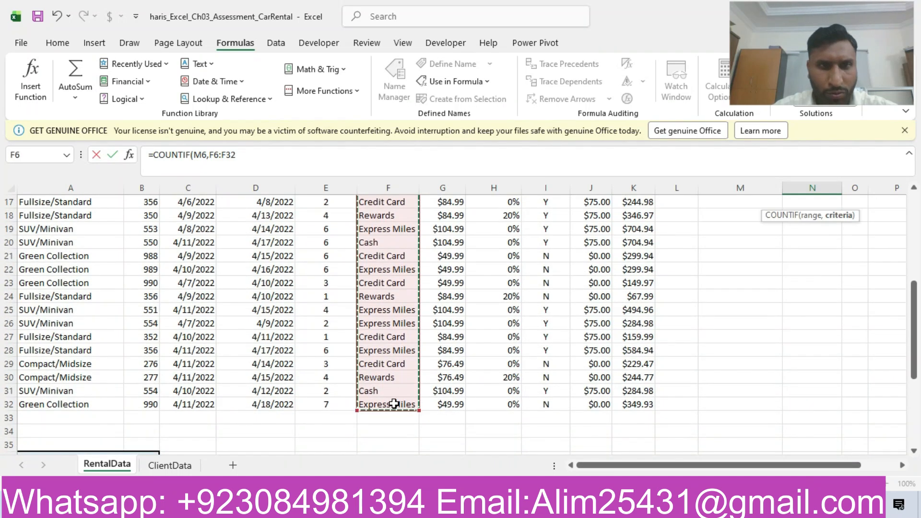
click(269, 157)
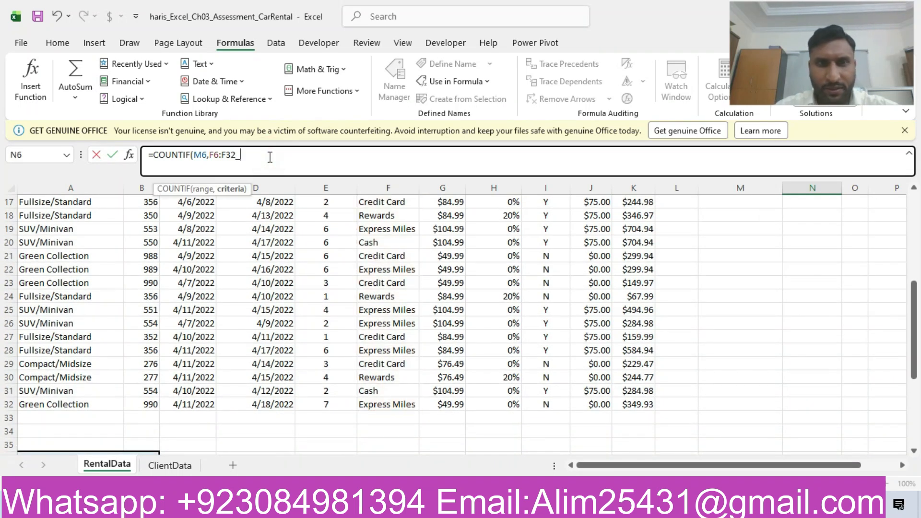
text())
key(Return)
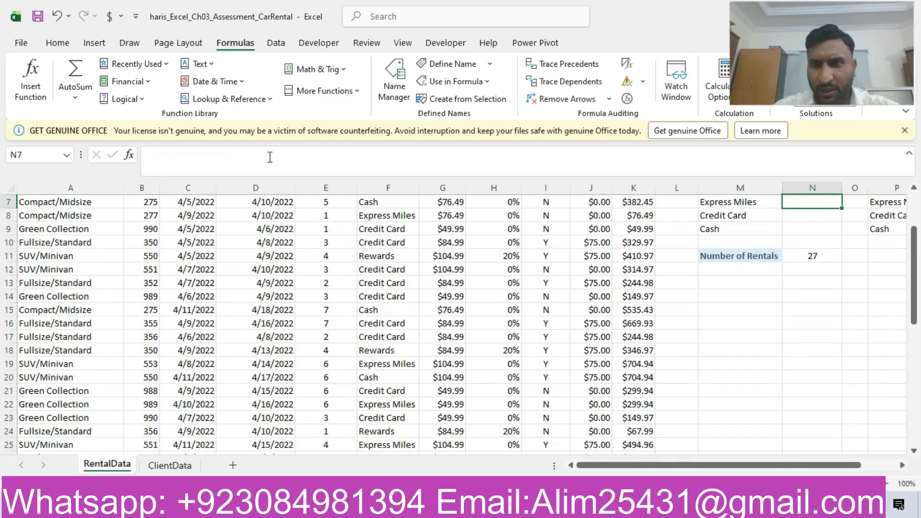
Try COUNTA instead of COUNTIF in the N6 formula, keeping the arguments M6,F6:F32.
scroll(5, 264, up, 2)
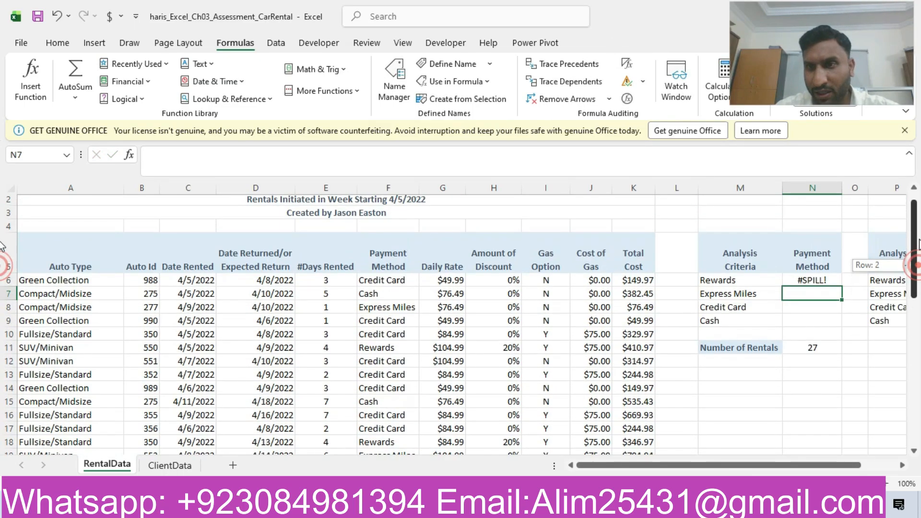
click(811, 283)
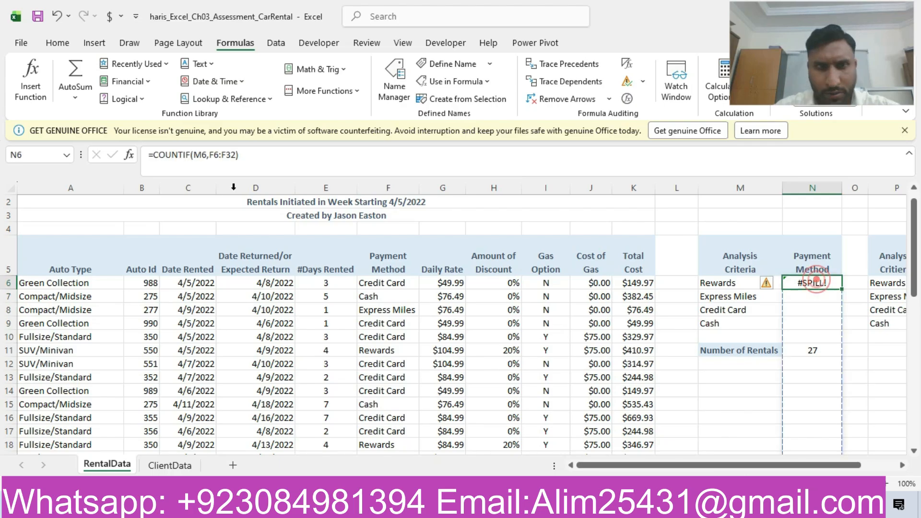
click(191, 154)
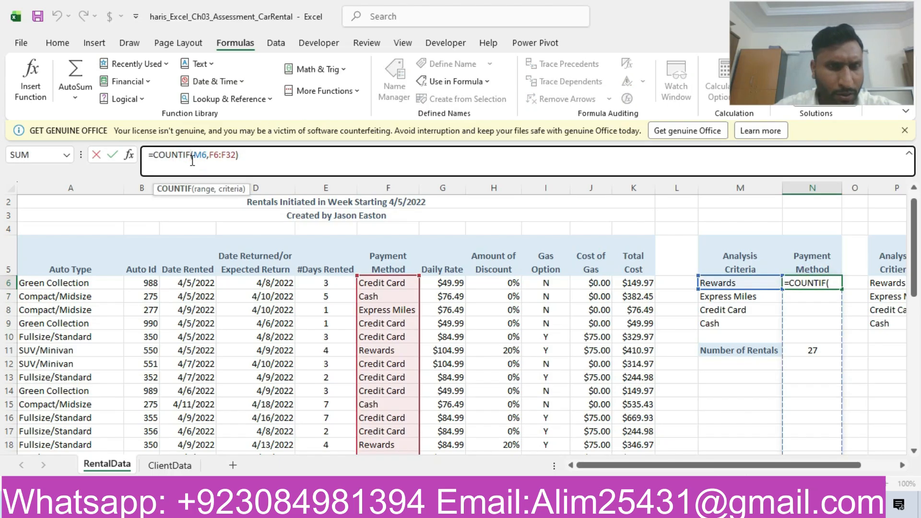
key(BackSpace)
key(BackSpace)
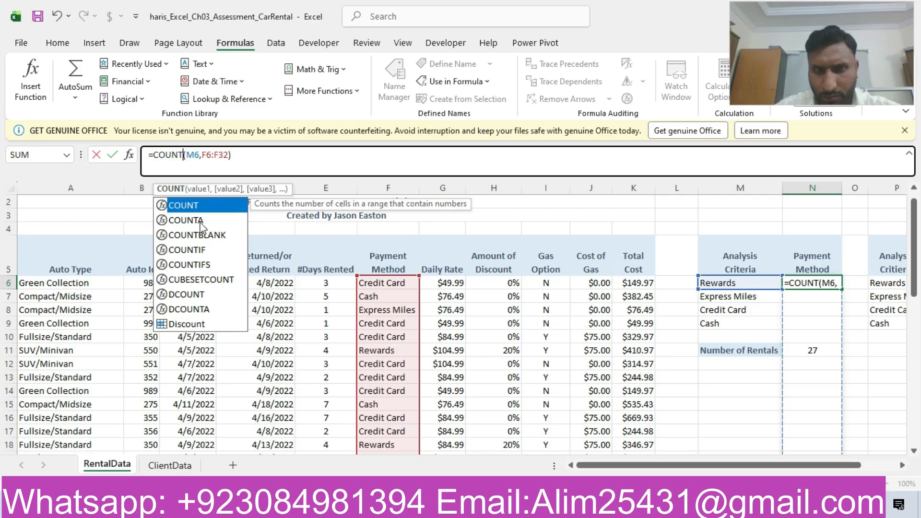
text(A)
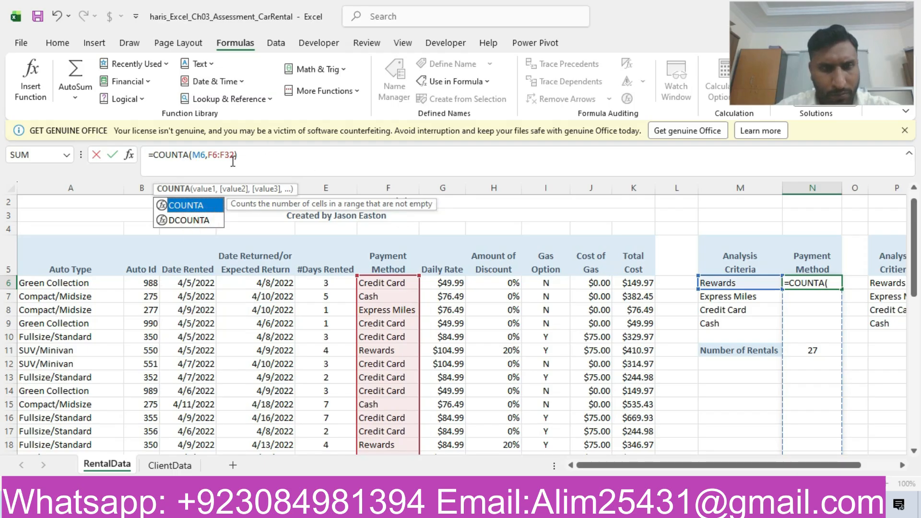
key(Return)
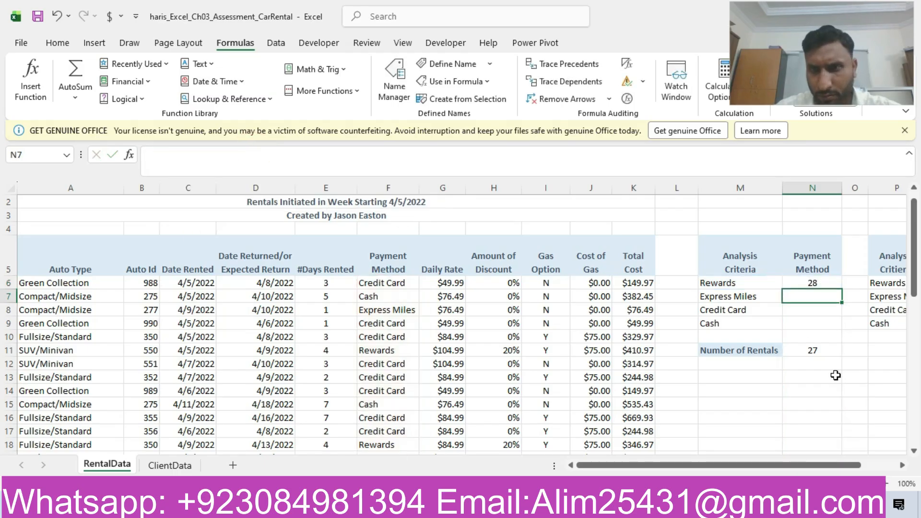
Delete both arguments from the COUNTIF formula in N6, leaving only =COUNTIF(.
click(816, 283)
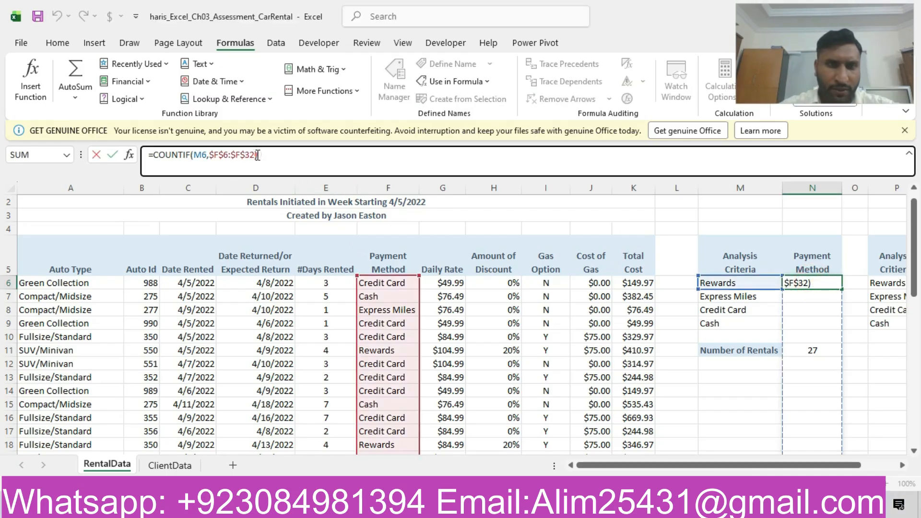
key(BackSpace)
key(BackSpace)
key(BackSpace)
key(BackSpace)
key(BackSpace)
key(BackSpace)
key(BackSpace)
key(BackSpace)
key(BackSpace)
key(BackSpace)
key(BackSpace)
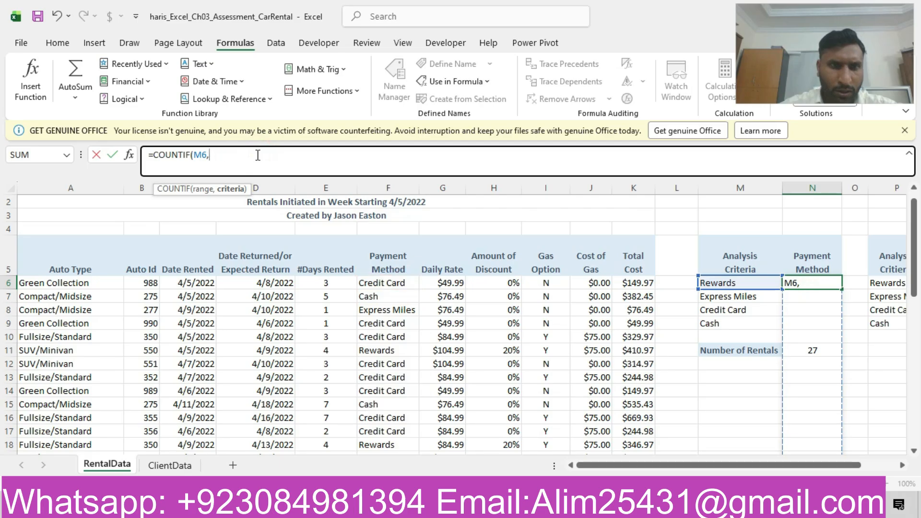
key(BackSpace)
key(BackSpace)
key(BackSpace)
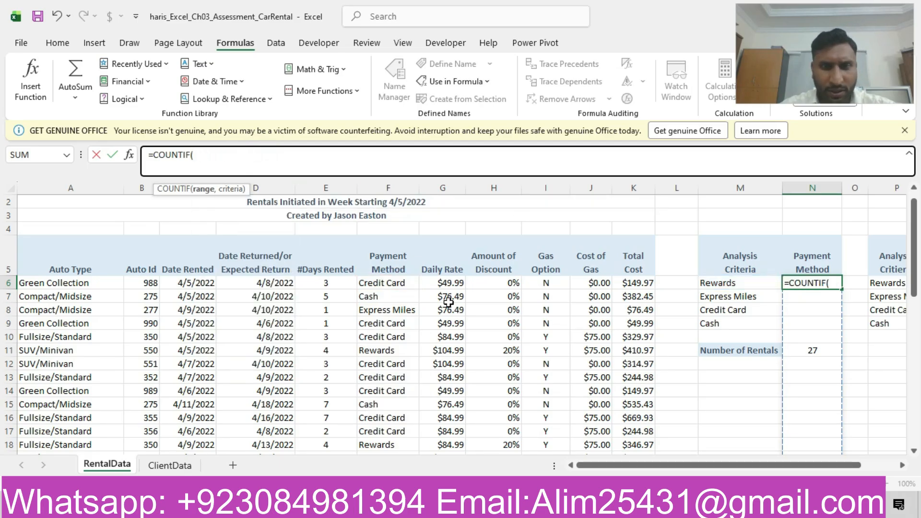
Complete the N6 formula as =COUNTIF(F6:F32,M6), with the payment methods as the range and the Rewards cell as the criteria.
drag(405, 284, 387, 405)
text(,)
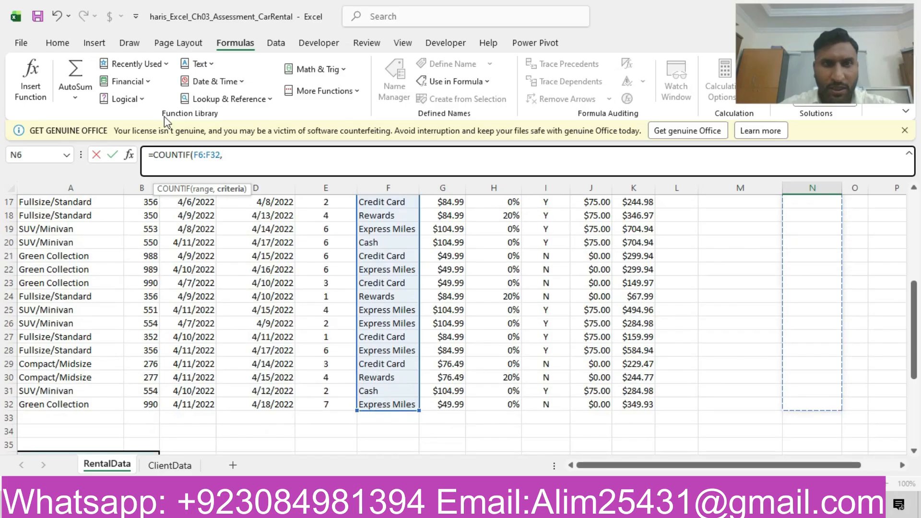
drag(913, 338, 914, 252)
click(721, 301)
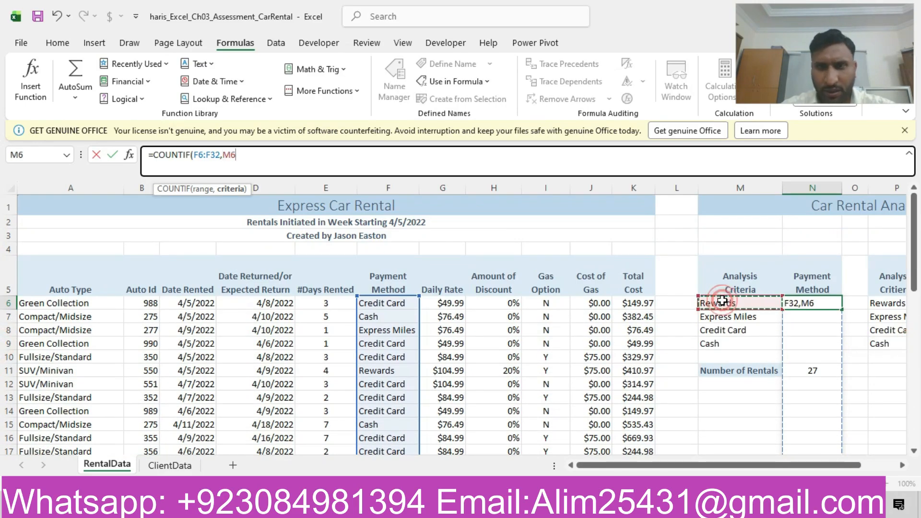
key(Return)
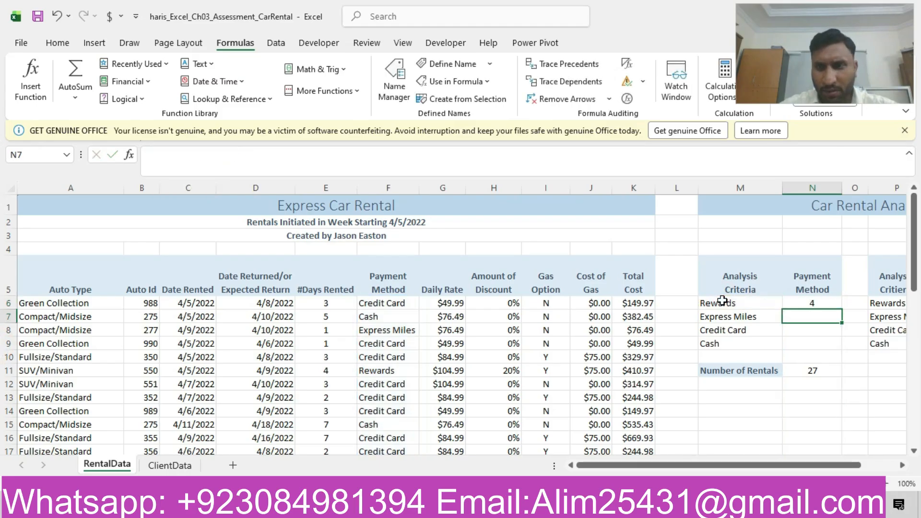
Make the payment-method range in the N6 COUNTIF formula absolute, as $F$6:$F$32.
click(795, 304)
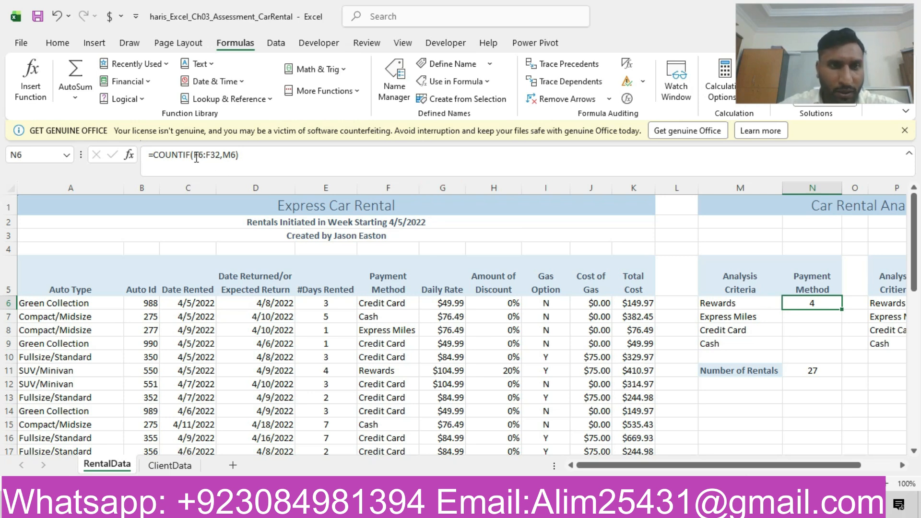
click(195, 155)
drag(194, 155, 221, 154)
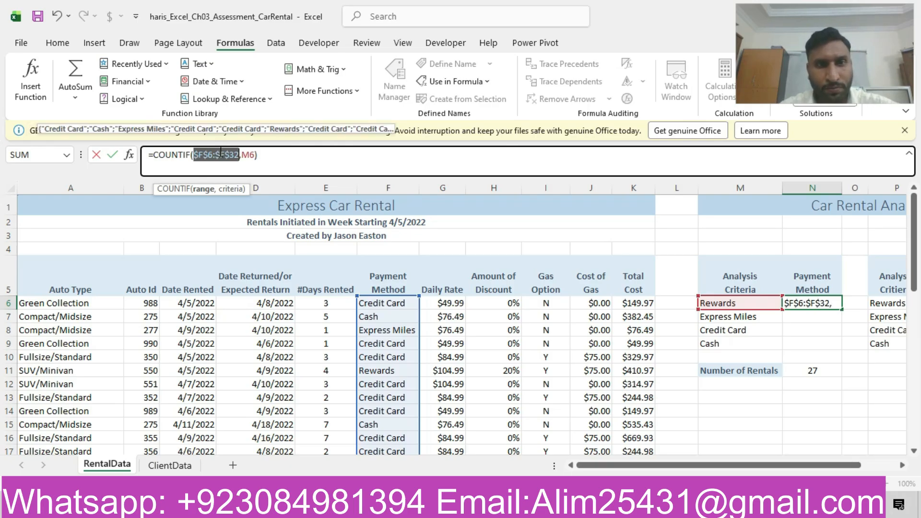
key(Return)
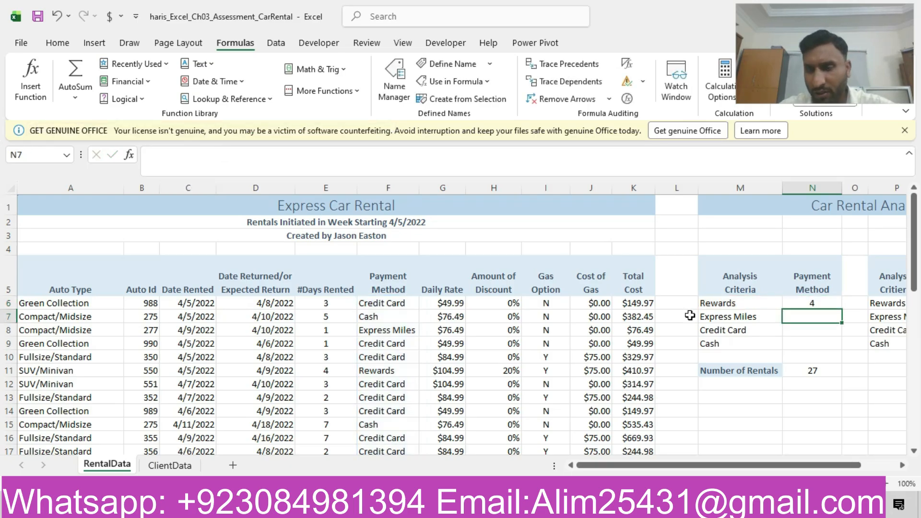
Copy the N6 COUNTIF formula down through N9 and check the counts for the other payment methods against the number of rentals.
click(824, 303)
drag(836, 309, 836, 353)
click(802, 318)
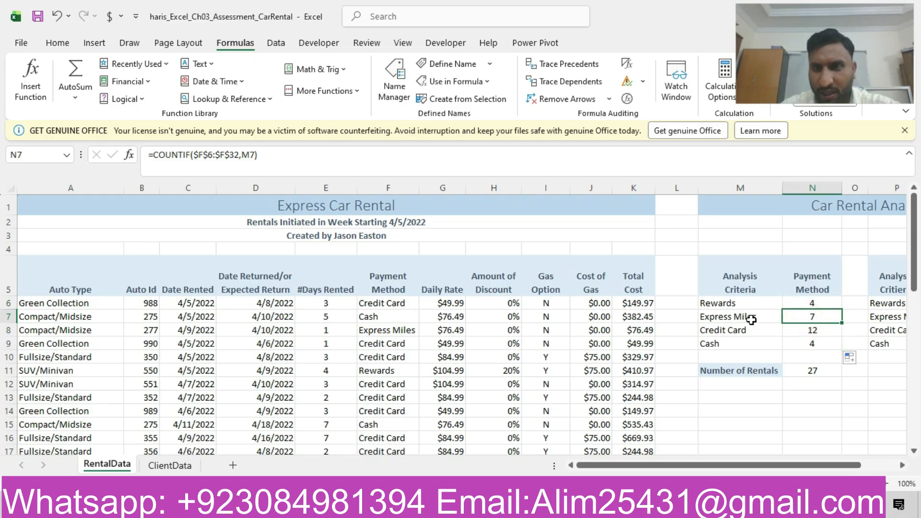
click(809, 328)
click(715, 345)
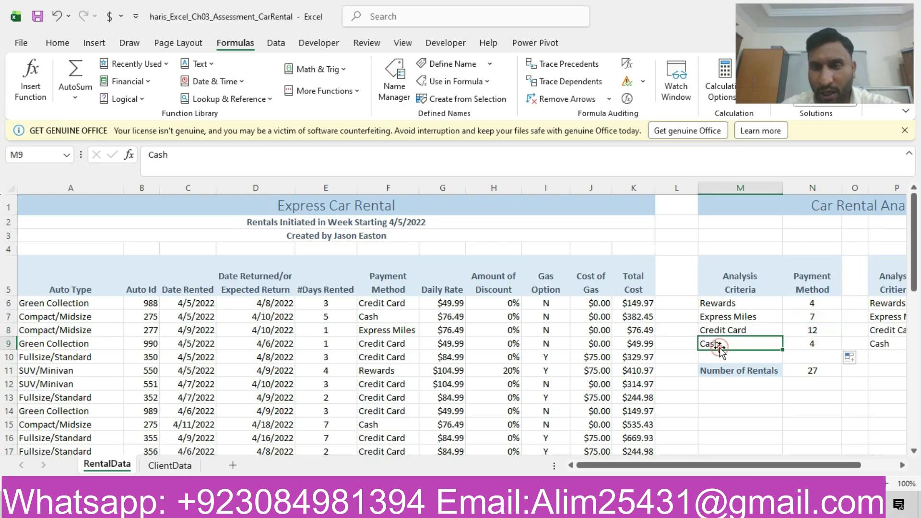
click(815, 352)
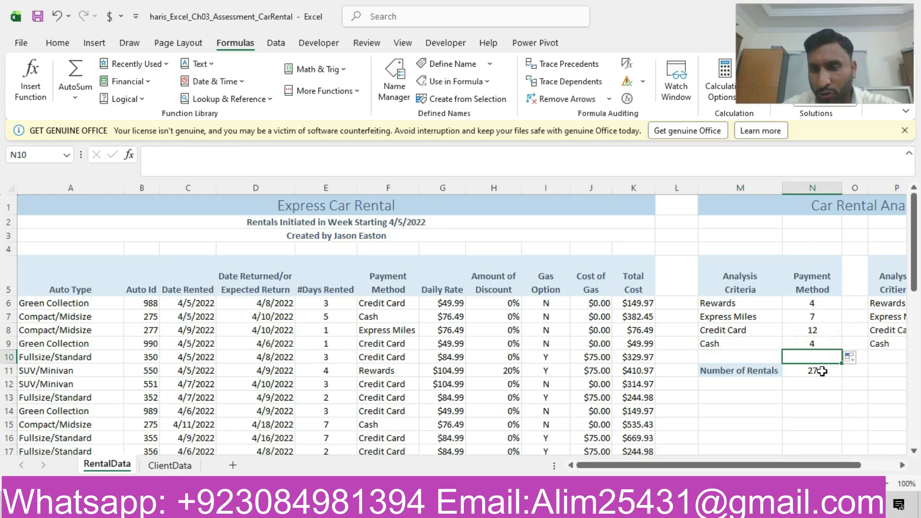
click(821, 371)
Switch to the Word instructions and highlight the whole step 10 row in yellow.
key(alt+Tab)
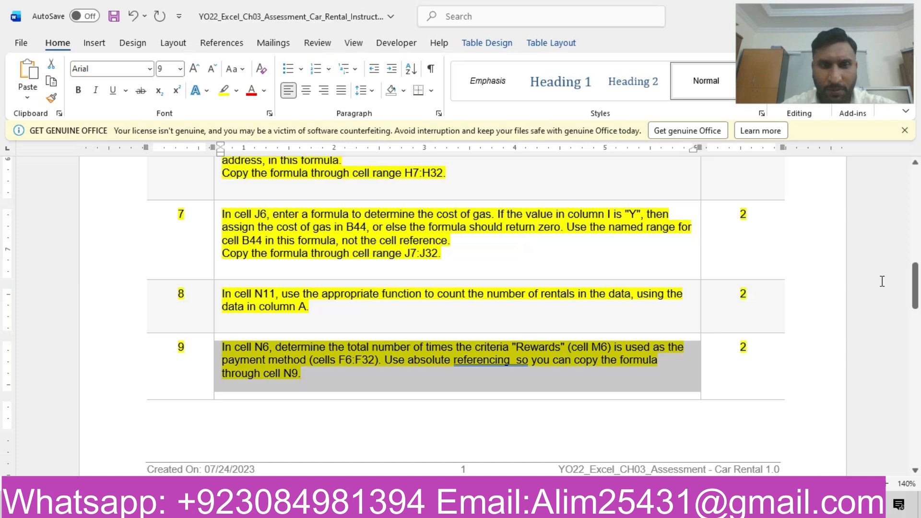
drag(916, 312, 918, 344)
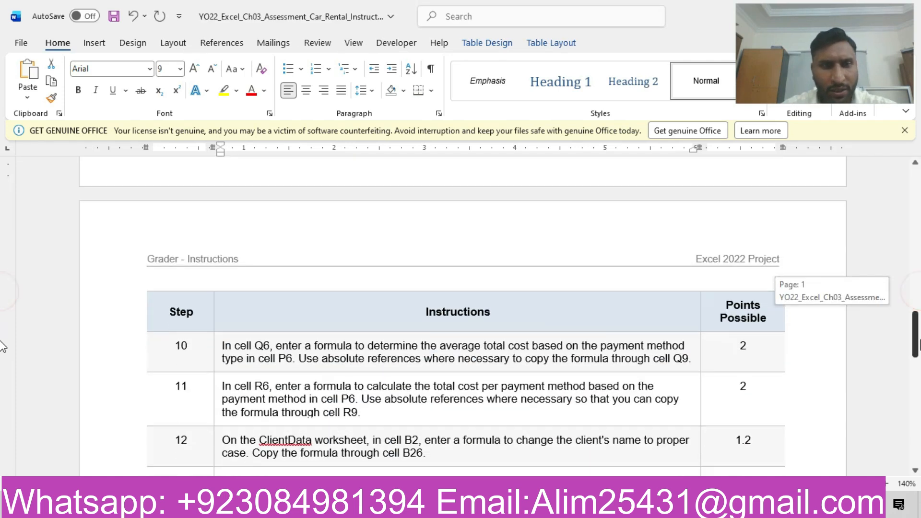
drag(3, 346, 19, 349)
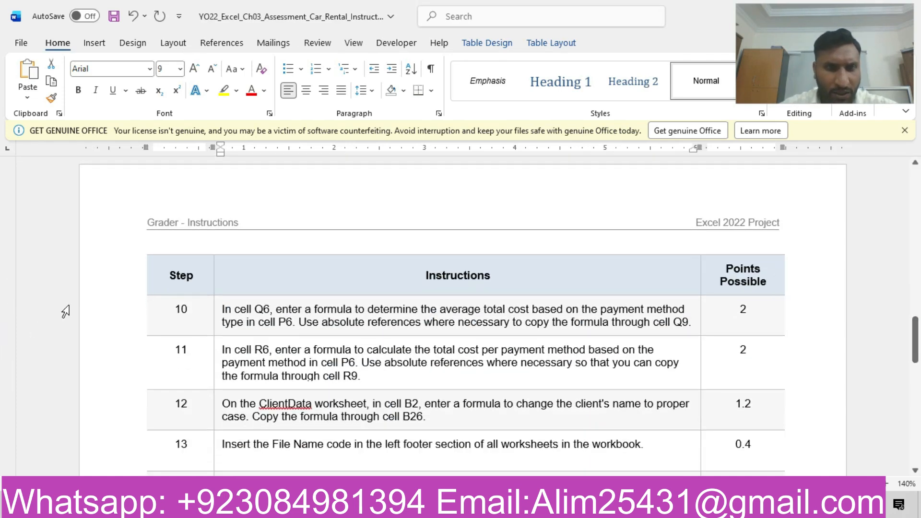
click(105, 321)
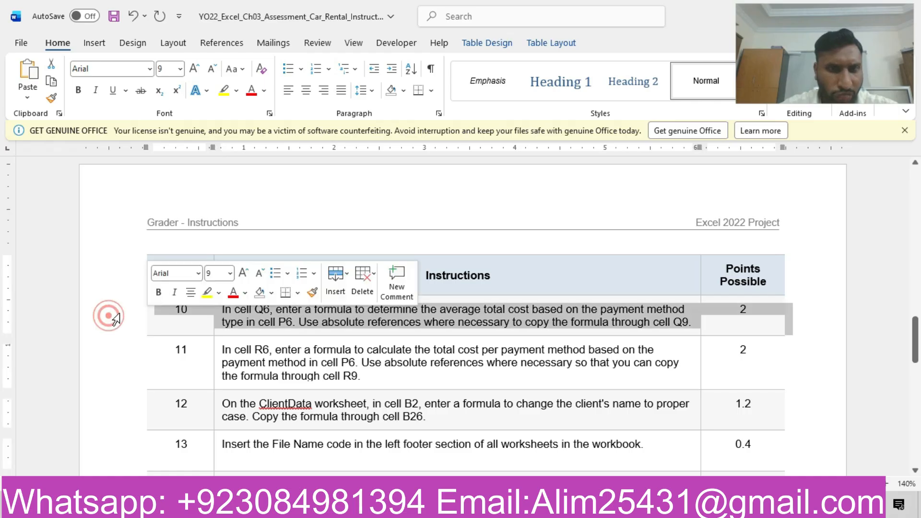
click(207, 292)
click(272, 320)
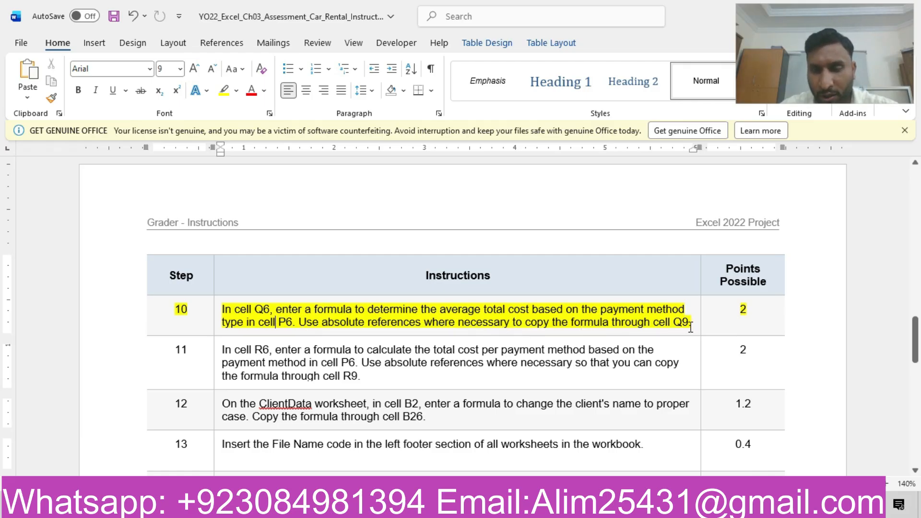
Return to the RentalData sheet in Excel and start an AVERAGEIF formula in cell Q6 for the Rewards average total cost.
key(alt+Tab)
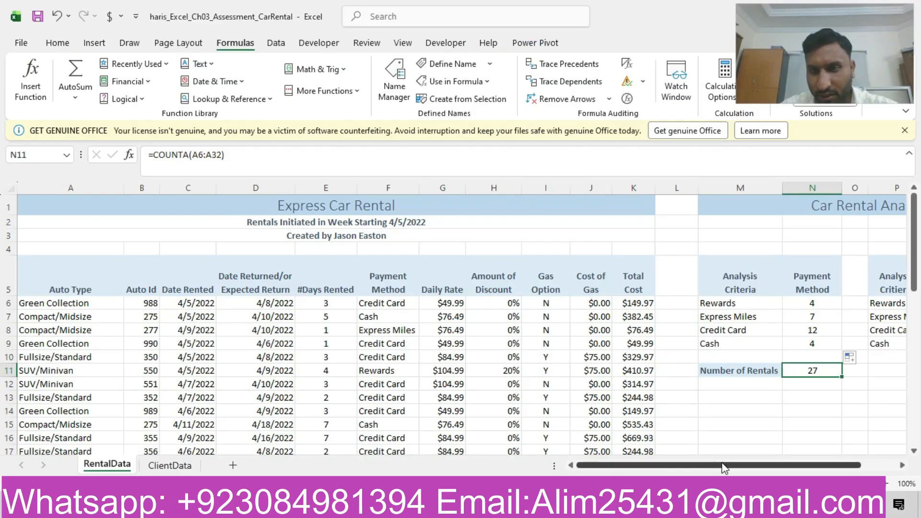
drag(720, 464, 789, 469)
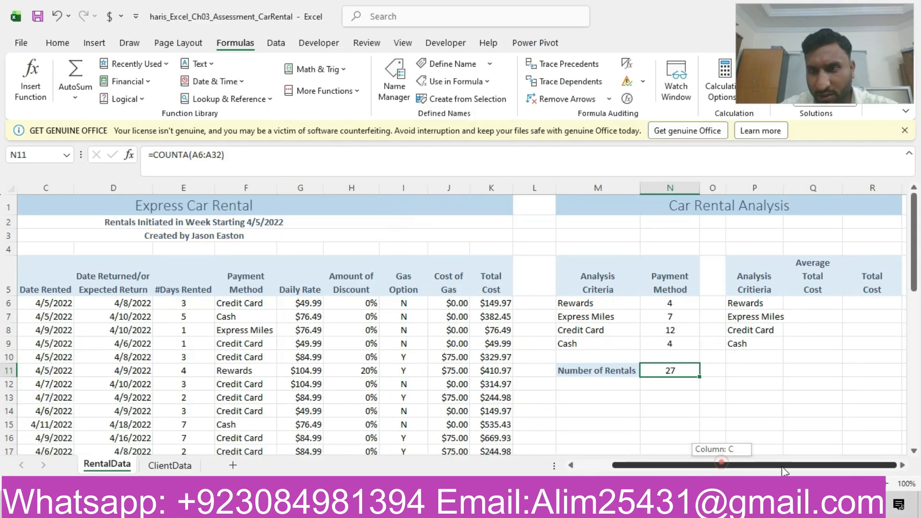
click(807, 300)
text(=)
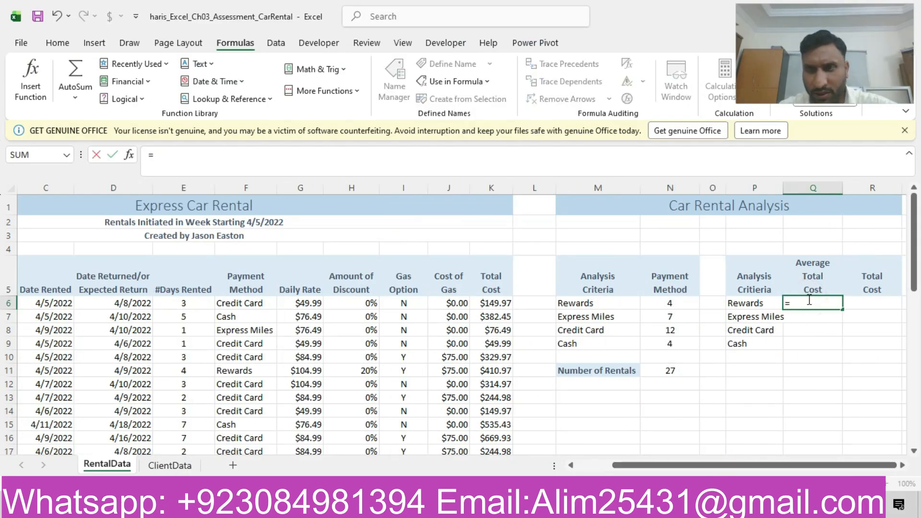
text(avera)
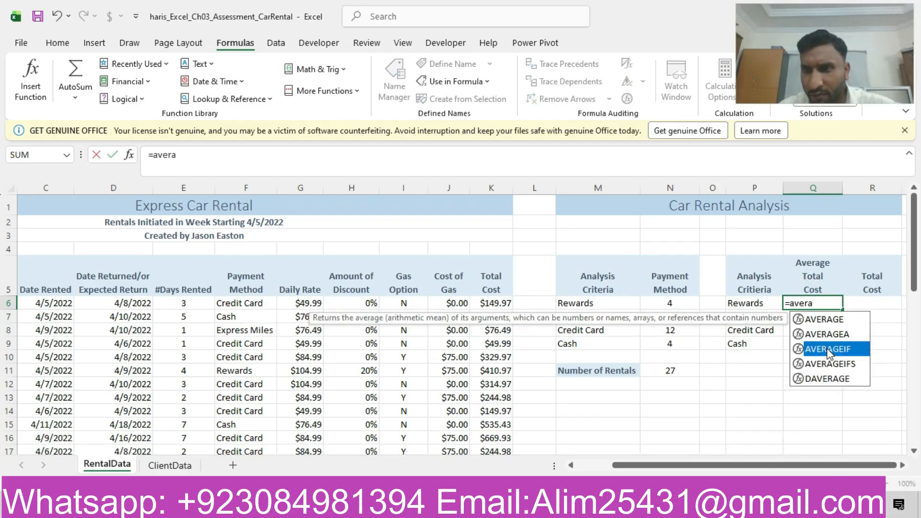
double_click(827, 349)
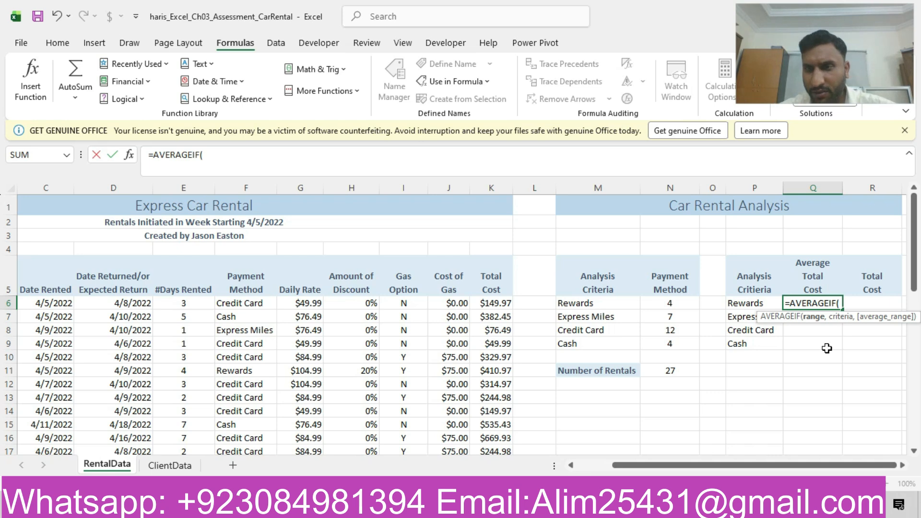
drag(493, 304, 502, 436)
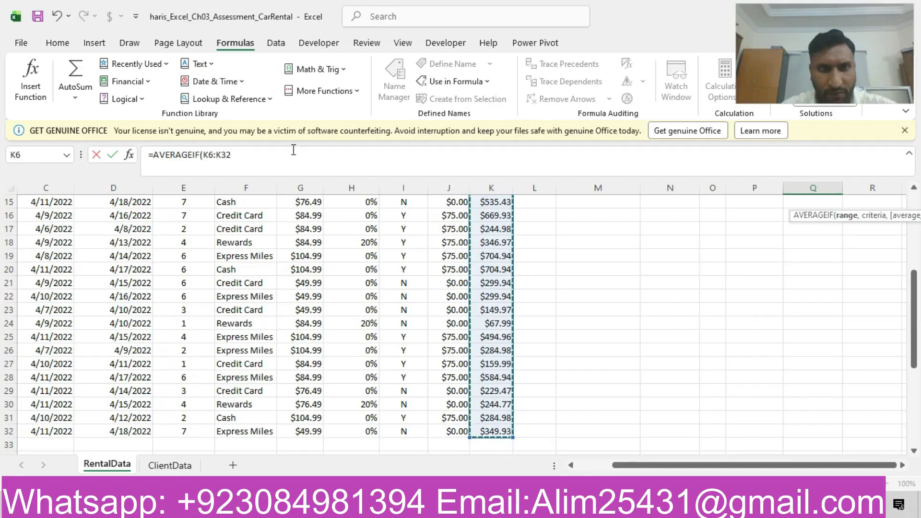
click(294, 150)
text(,)
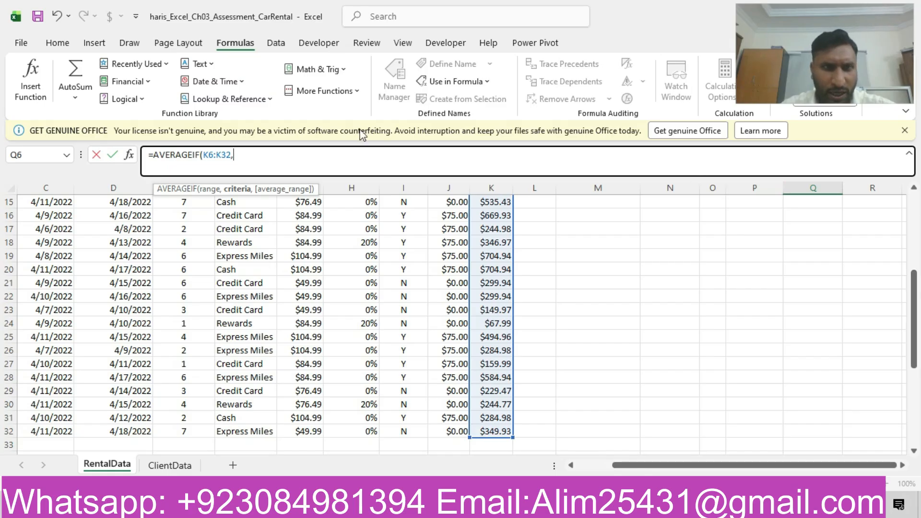
key(BackSpace)
key(BackSpace)
key(BackSpace)
key(BackSpace)
Complete the Q6 formula as =AVERAGEIF(F6:F32,P6,K6:K32), using payment methods as range, Rewards as criteria and total costs as average range.
drag(914, 354, 916, 275)
drag(253, 299, 240, 430)
text(,)
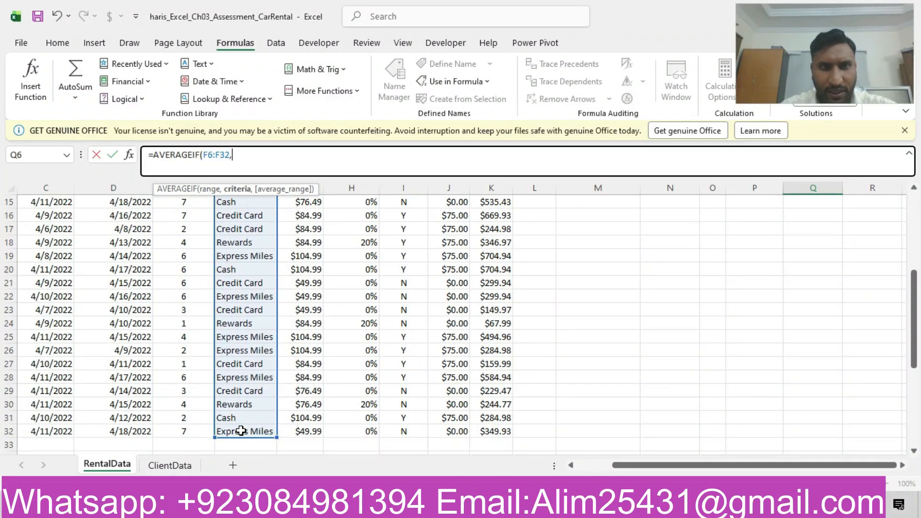
drag(914, 344, 917, 250)
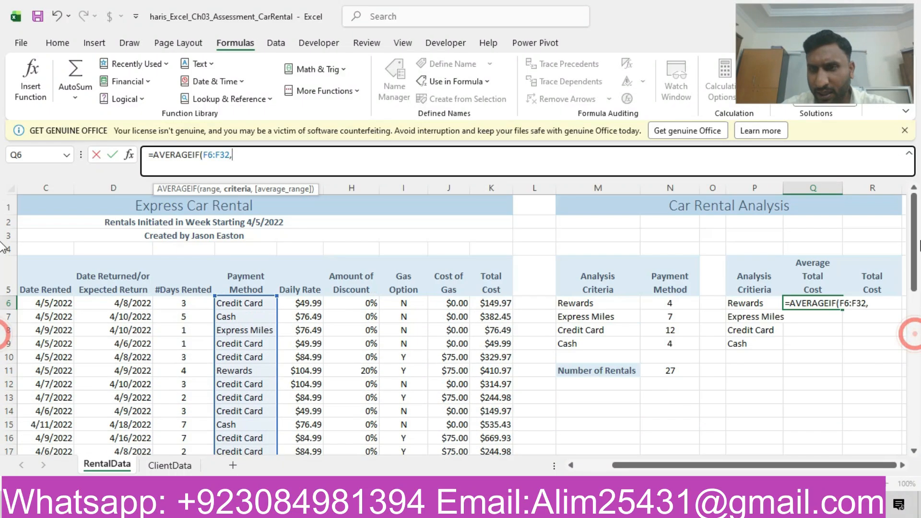
click(748, 303)
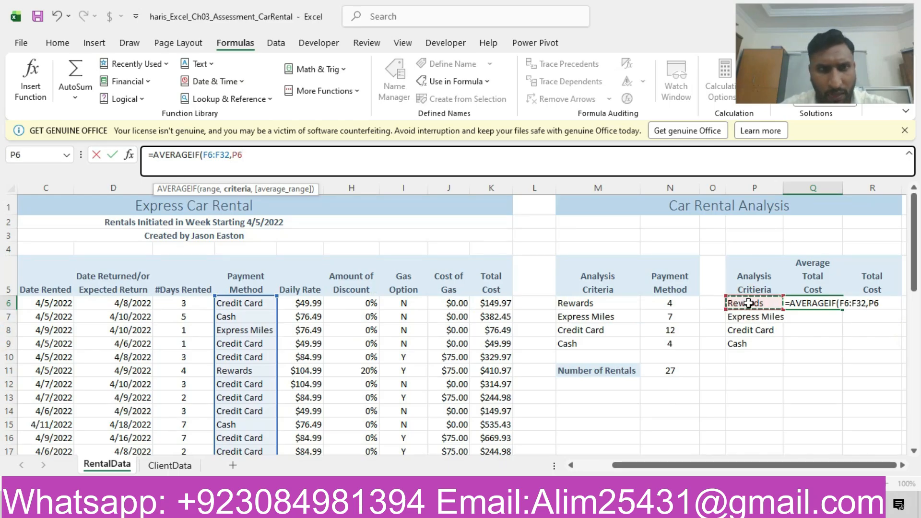
text(,)
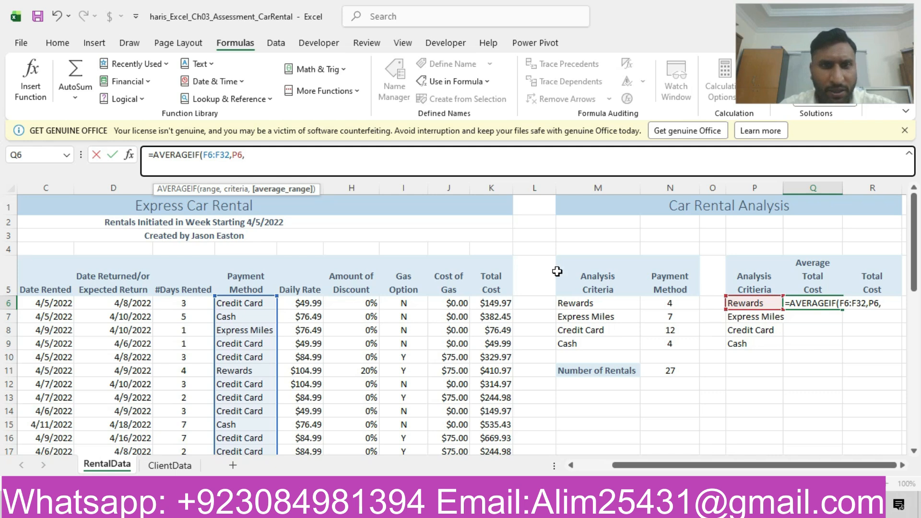
drag(502, 301, 497, 379)
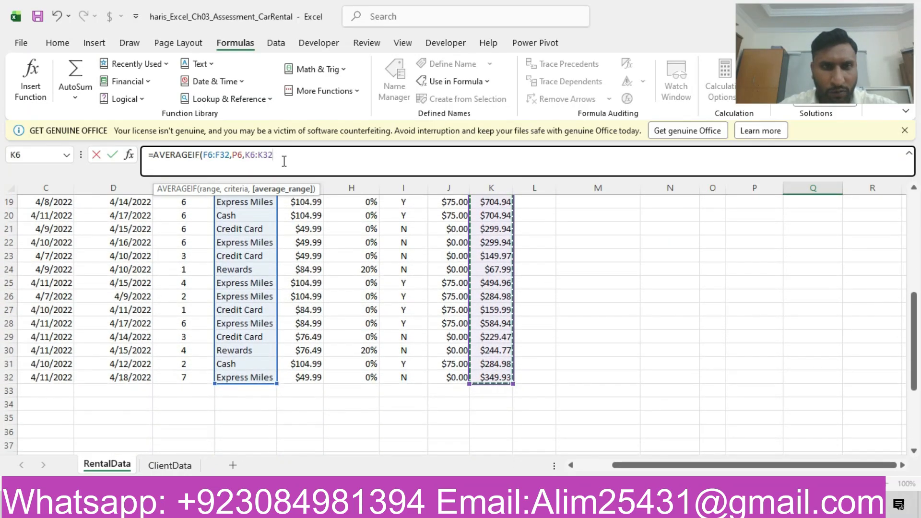
text())
key(Return)
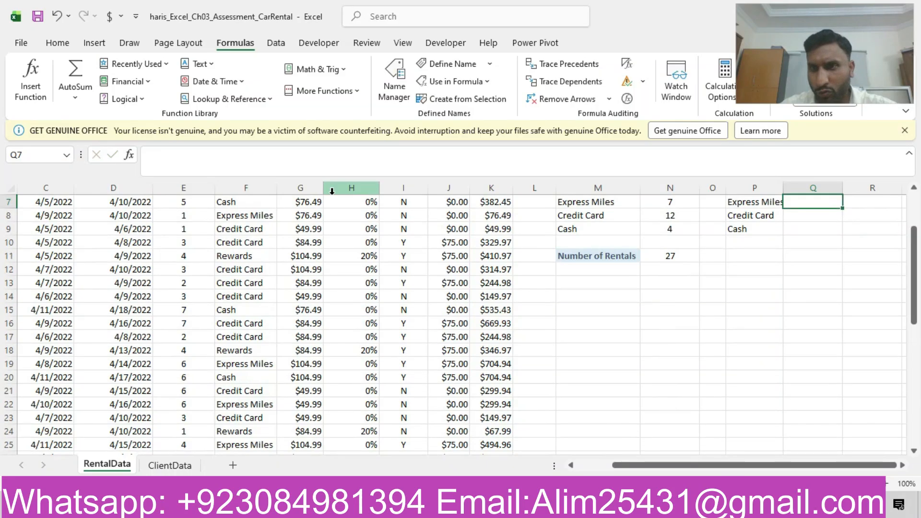
Make the Q6 ranges absolute as $F$6:$F$32 and $K$6:$K$32, and copy the formula through Q9.
scroll(912, 257, up, 1)
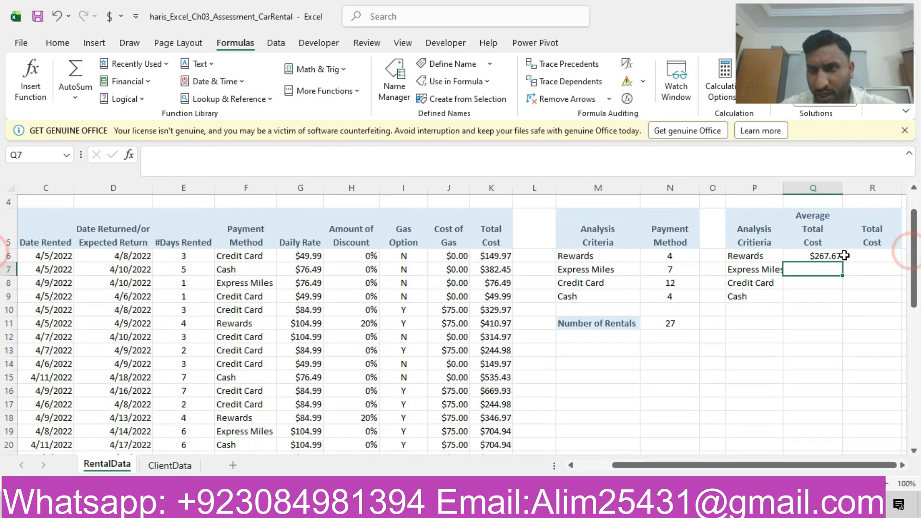
click(837, 256)
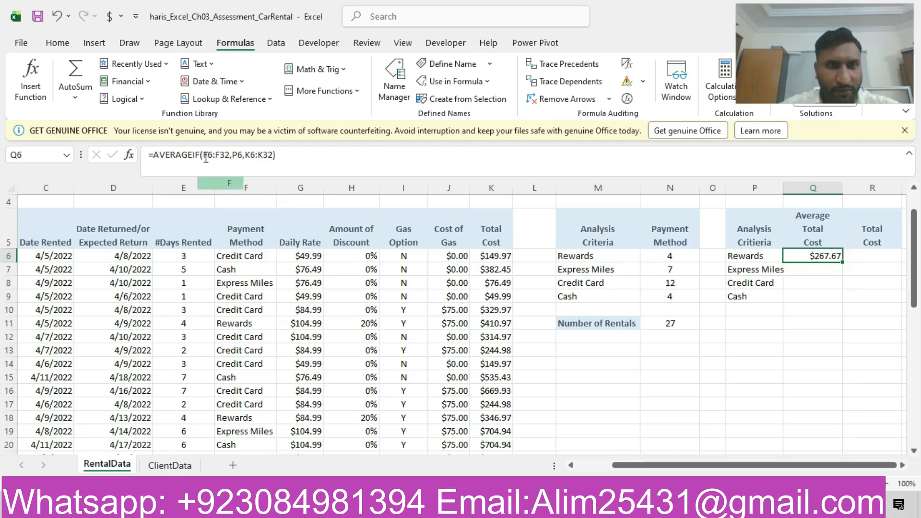
drag(206, 157, 230, 155)
key(F4)
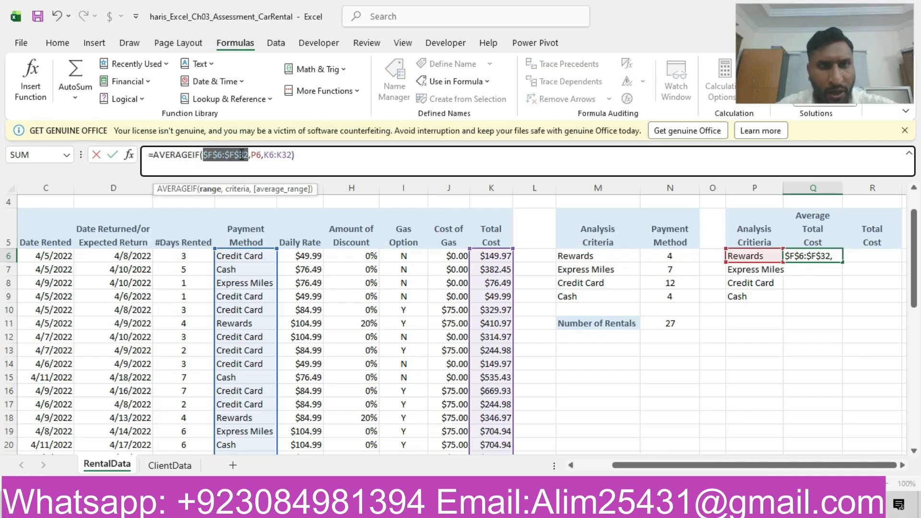
click(268, 158)
drag(266, 158, 291, 158)
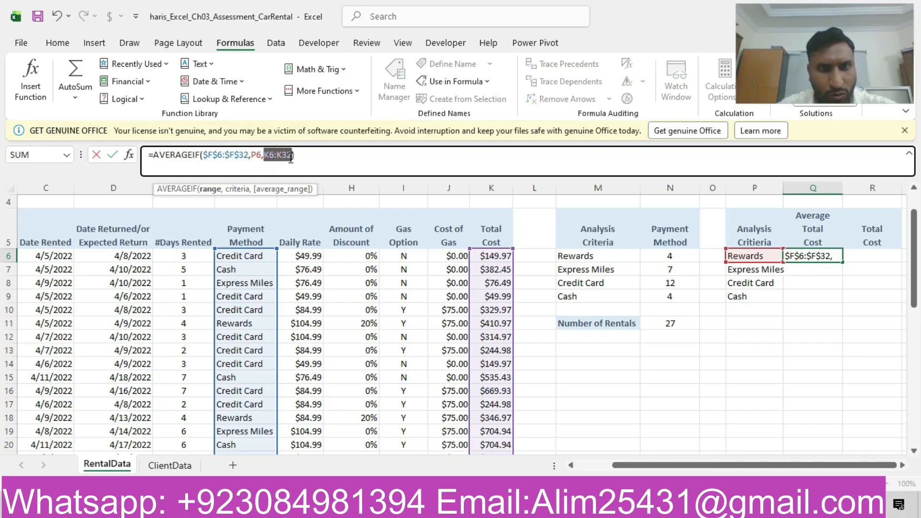
key(F4)
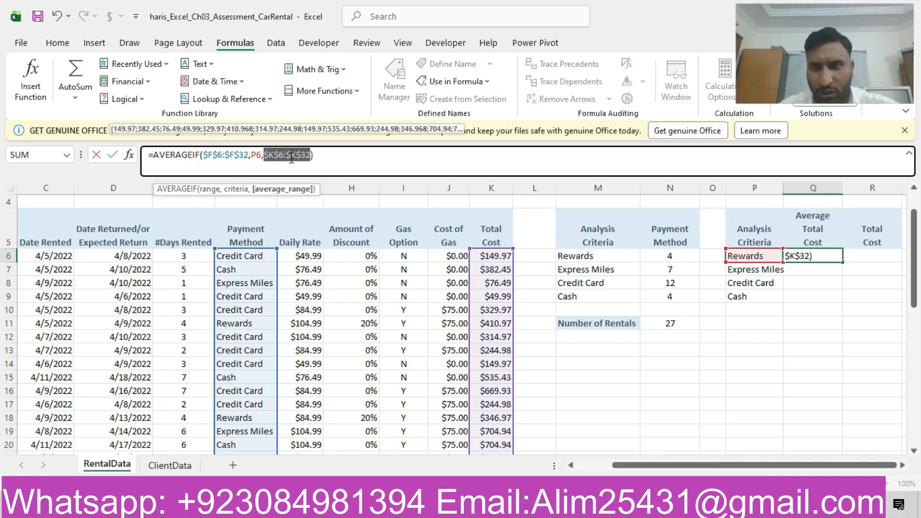
key(Return)
click(824, 256)
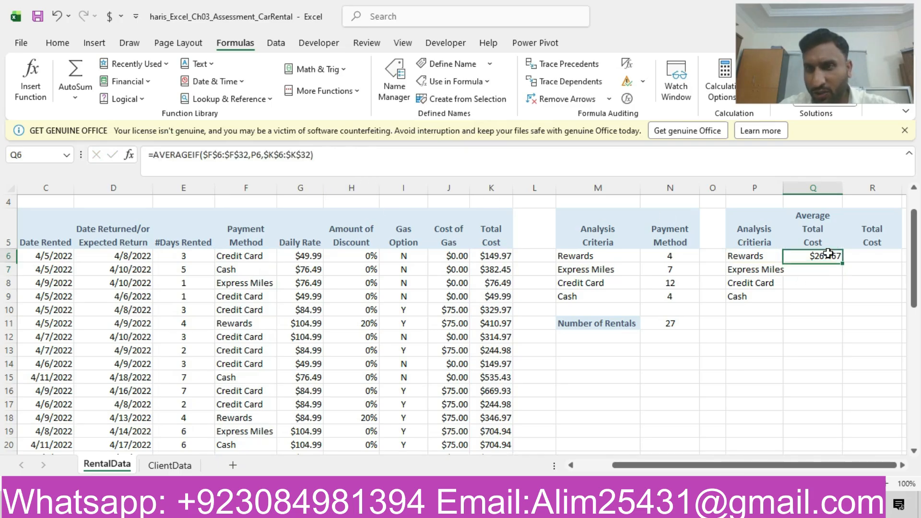
drag(843, 264, 833, 298)
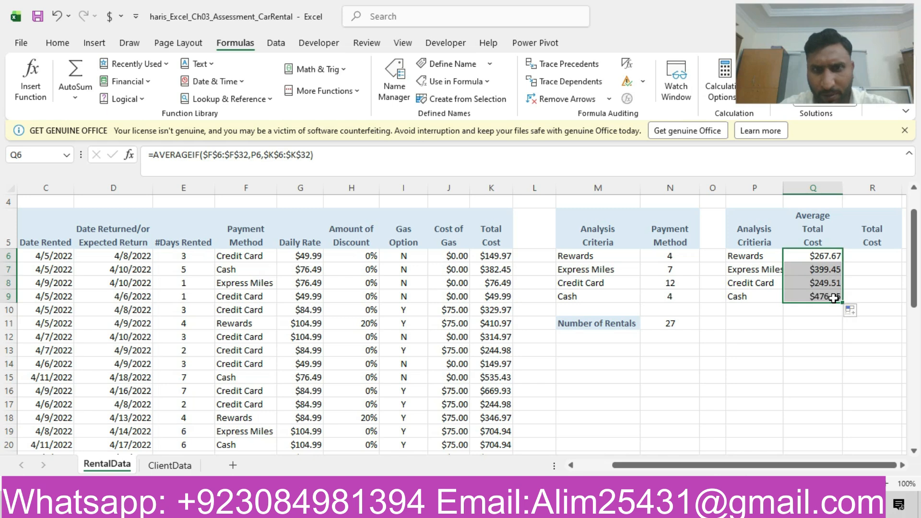
Switch to the Word instructions and go back to the project description at the start of the document.
key(alt+Tab)
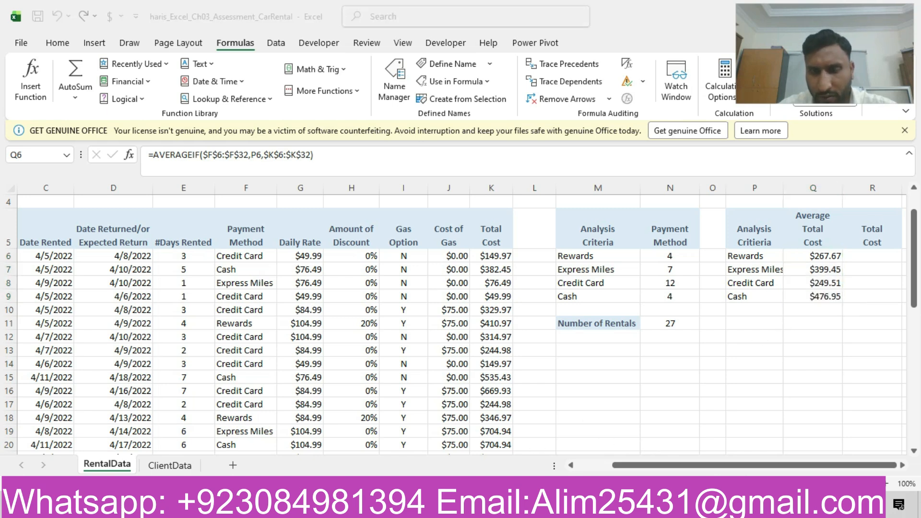
drag(917, 331, 917, 179)
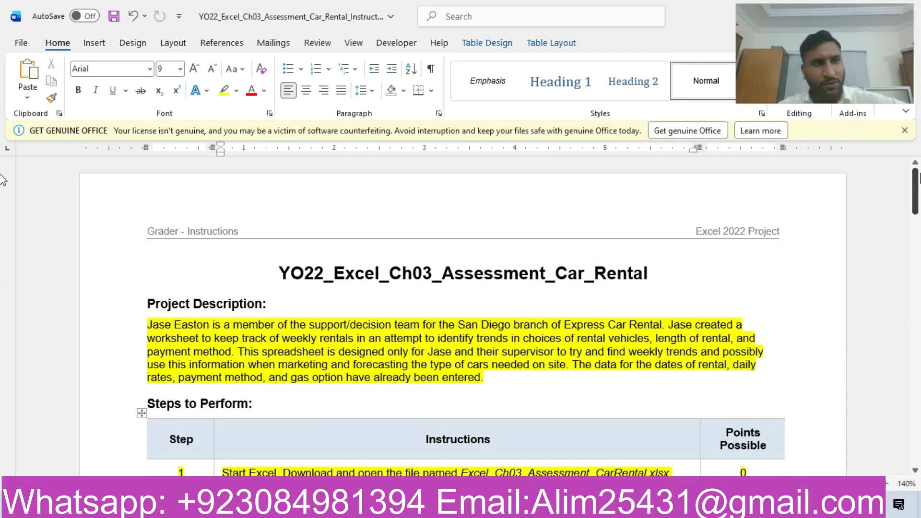